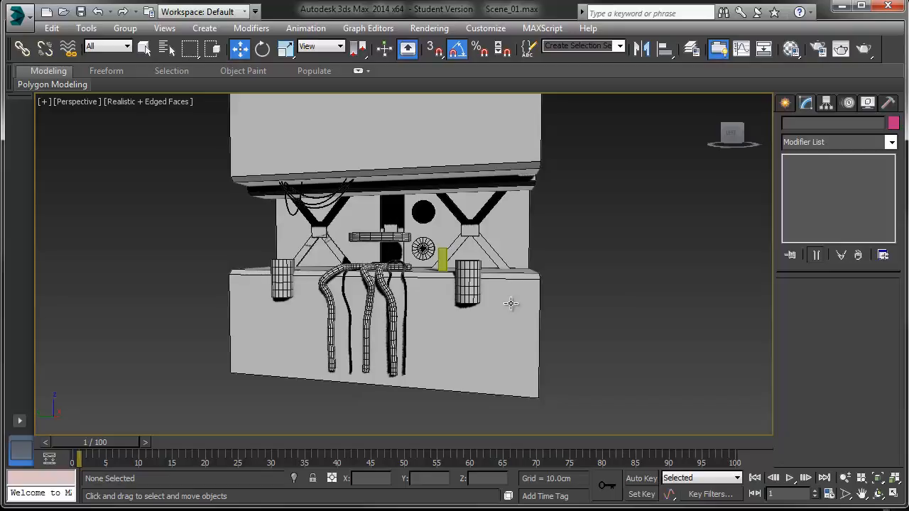
Step: Create a box beside the existing model, about 916 cm long, 355 cm wide and 168 cm high
alt+middle_drag(572, 298, 392, 328)
click(785, 103)
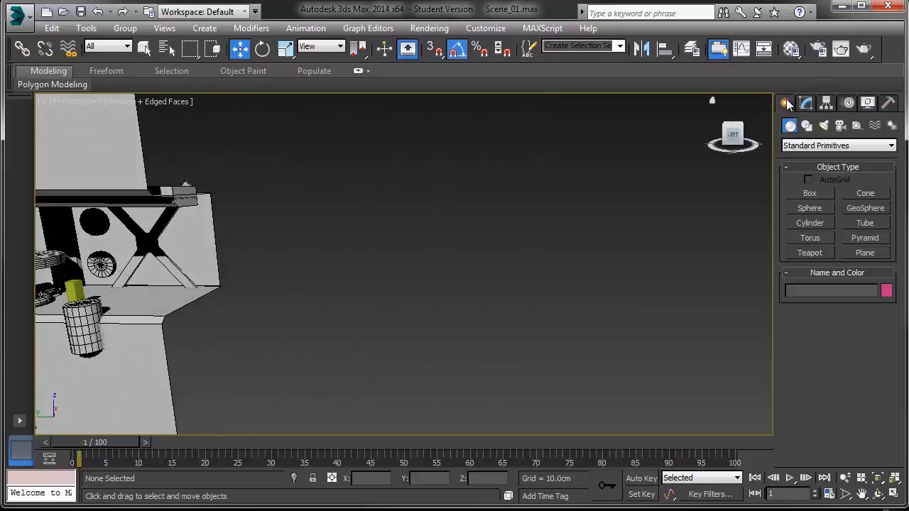
click(814, 192)
drag(444, 312, 774, 366)
click(756, 319)
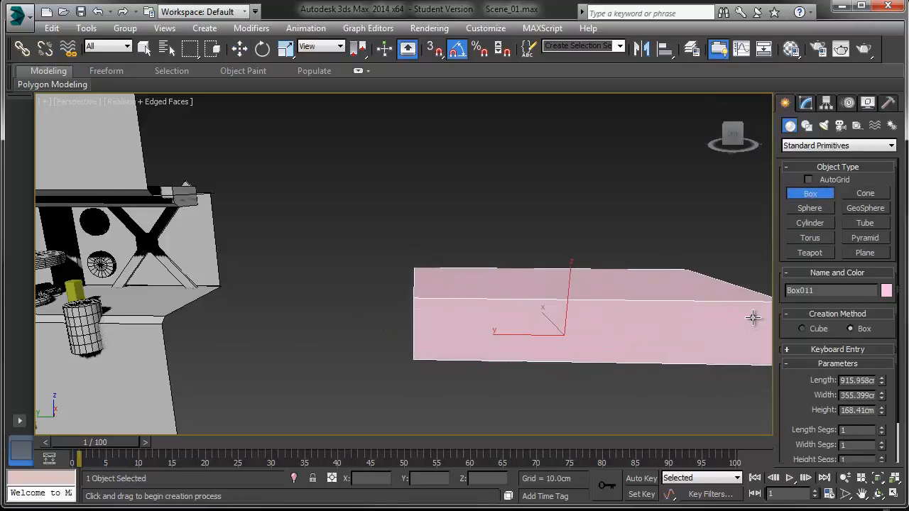
Step: Set the new box's height to 500 cm
middle_drag(546, 365, 629, 322)
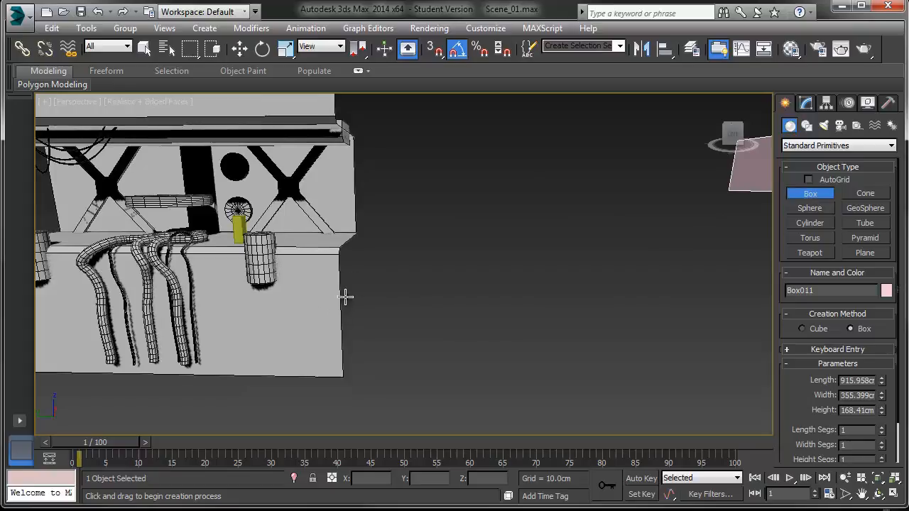
middle_drag(454, 336, 301, 343)
key(w)
middle_drag(378, 302, 375, 354)
click(807, 104)
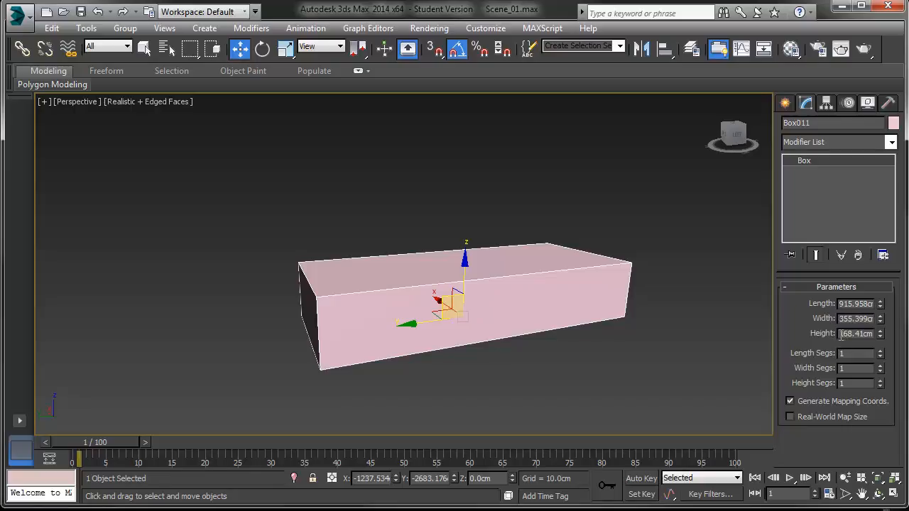
drag(841, 337, 892, 331)
text(500)
key(Return)
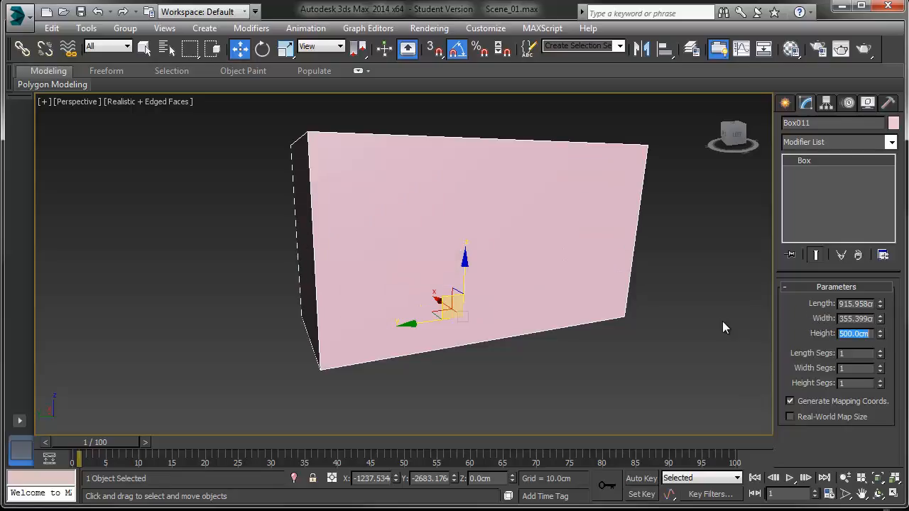
Step: Set the box's width to 250 cm and its length to 1000 cm
click(841, 321)
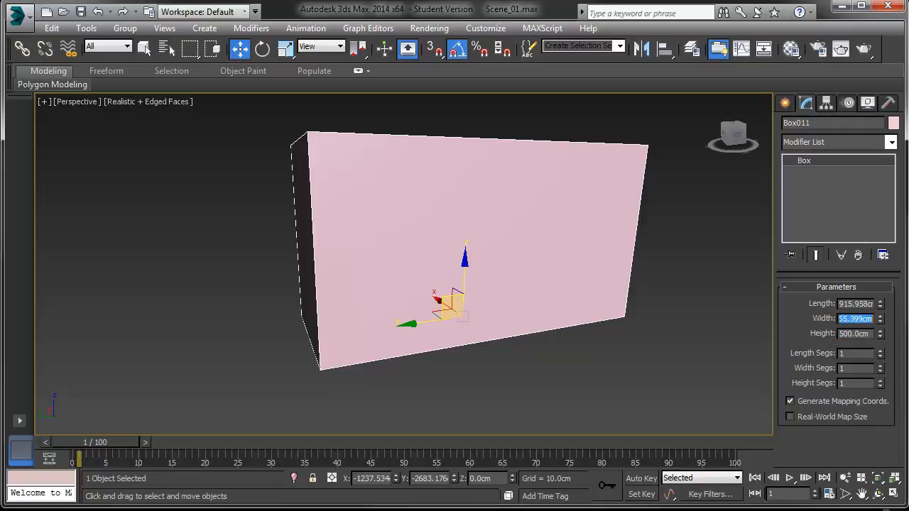
text(250)
key(Return)
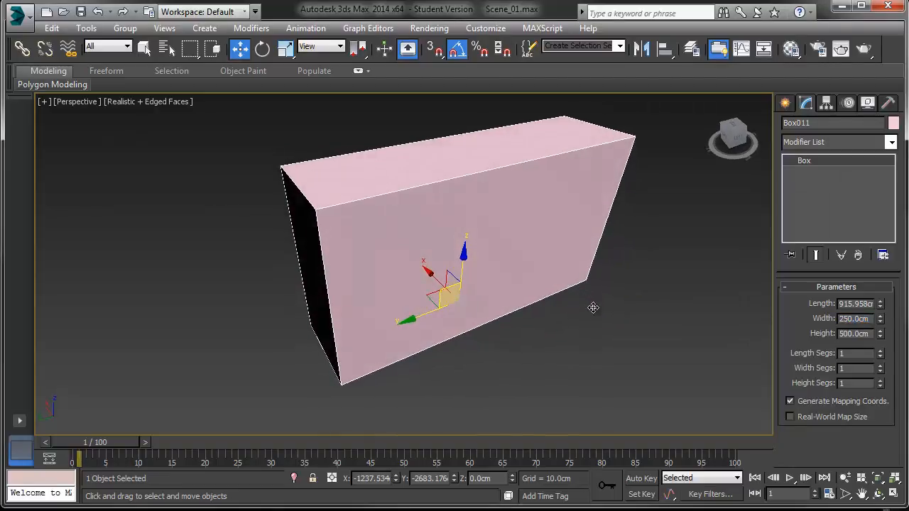
double_click(842, 304)
text(1000)
key(Return)
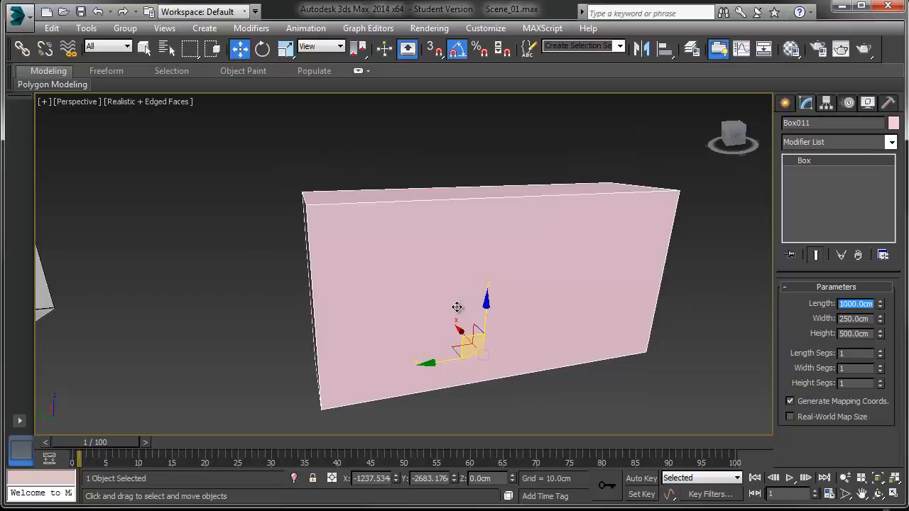
Step: Align Bob_theBox to the large box's pivot point on X, Y and Z, then raise it onto the box's top
middle_drag(376, 311, 494, 311)
click(63, 347)
middle_drag(387, 276, 306, 291)
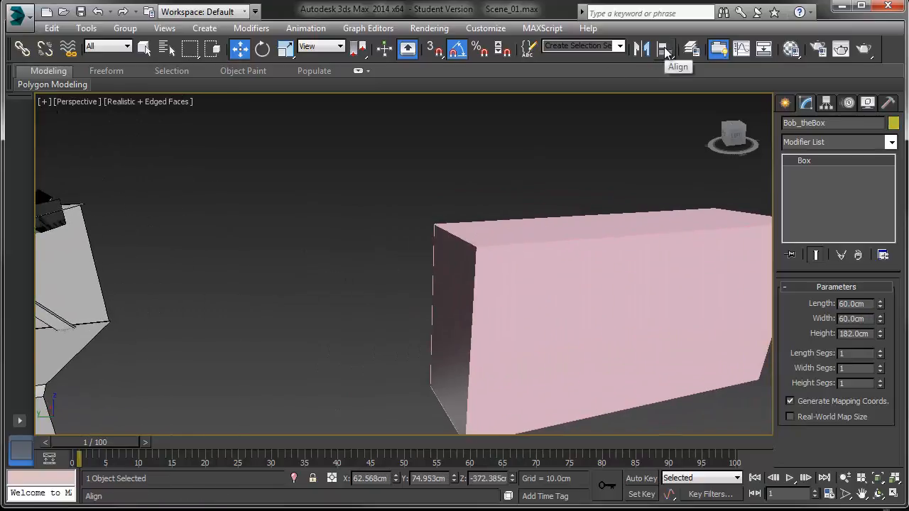
click(665, 50)
click(630, 231)
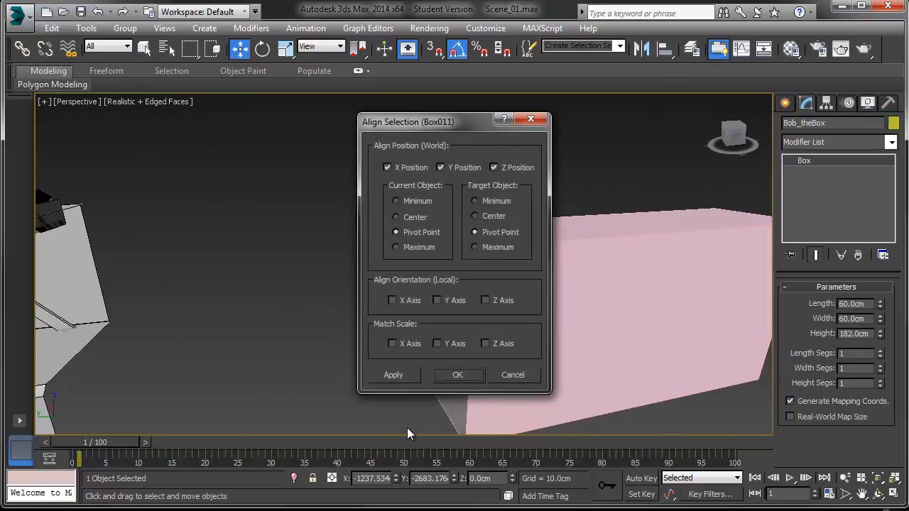
click(464, 375)
drag(603, 348, 604, 168)
middle_drag(605, 169, 591, 223)
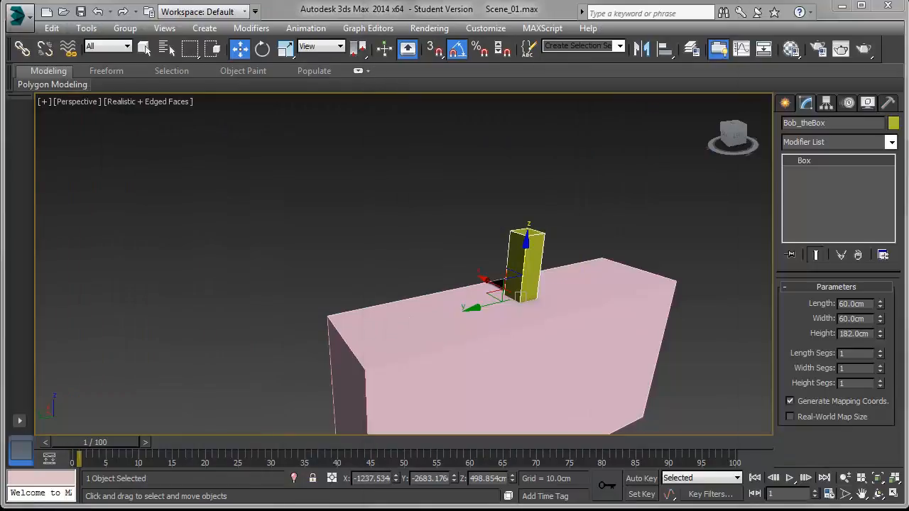
Step: Select the large box and set its length to 5000 cm
click(499, 351)
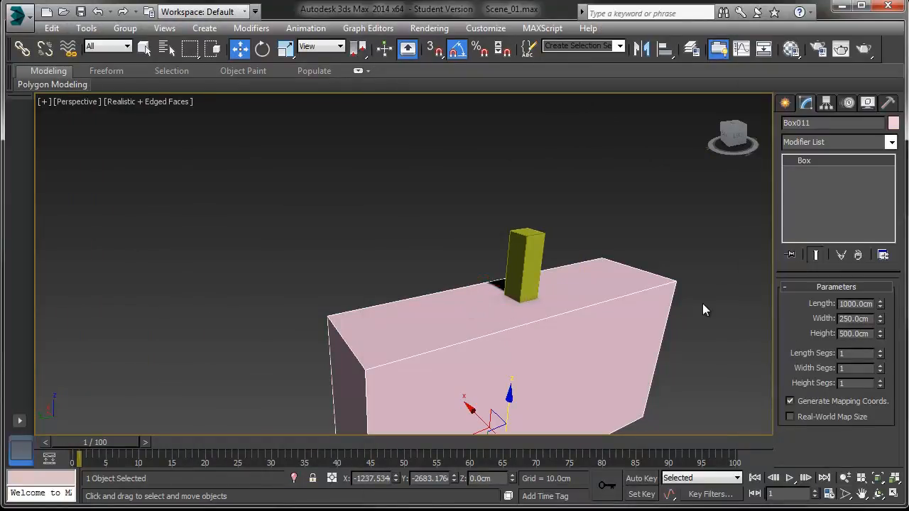
click(842, 303)
text(5000)
key(Return)
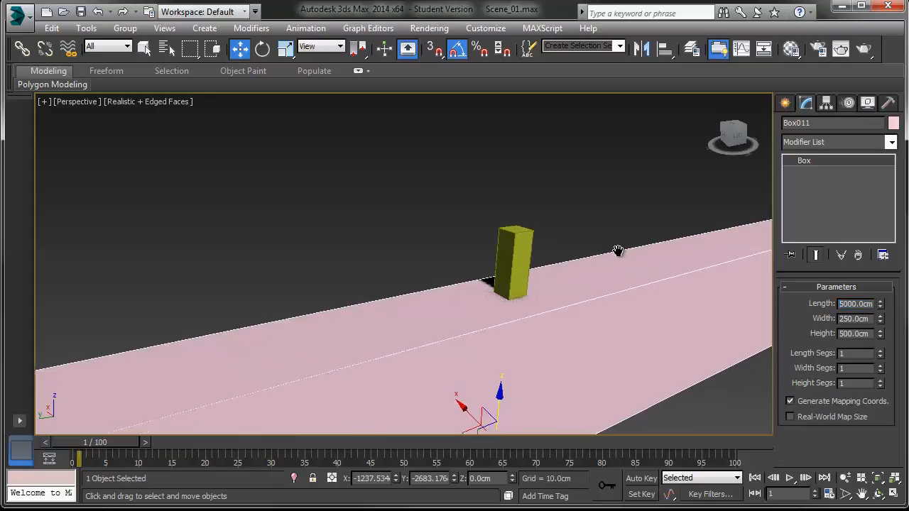
Step: Set the large box's length to 4000 cm and then to 2500 cm
scroll(619, 251, down, 5)
middle_drag(624, 258, 593, 298)
double_click(845, 303)
text(4)
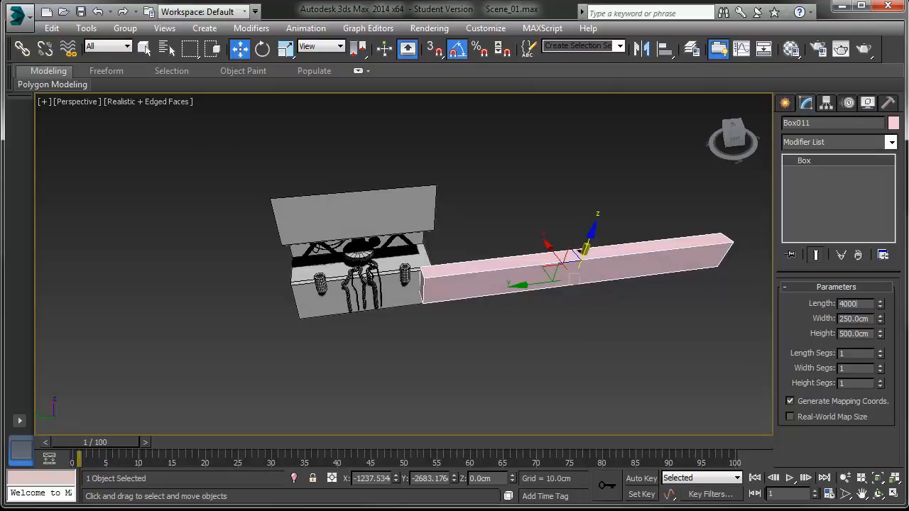
text(000)
key(Return)
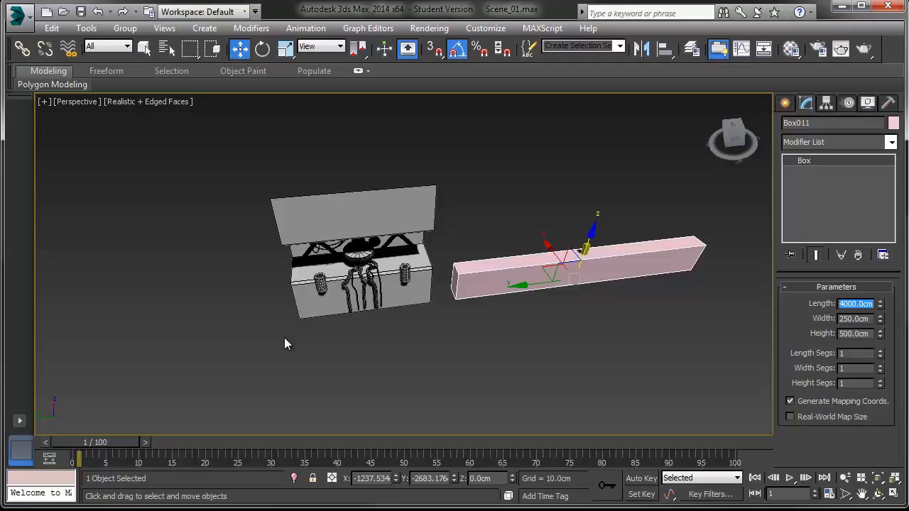
text(2500)
key(Return)
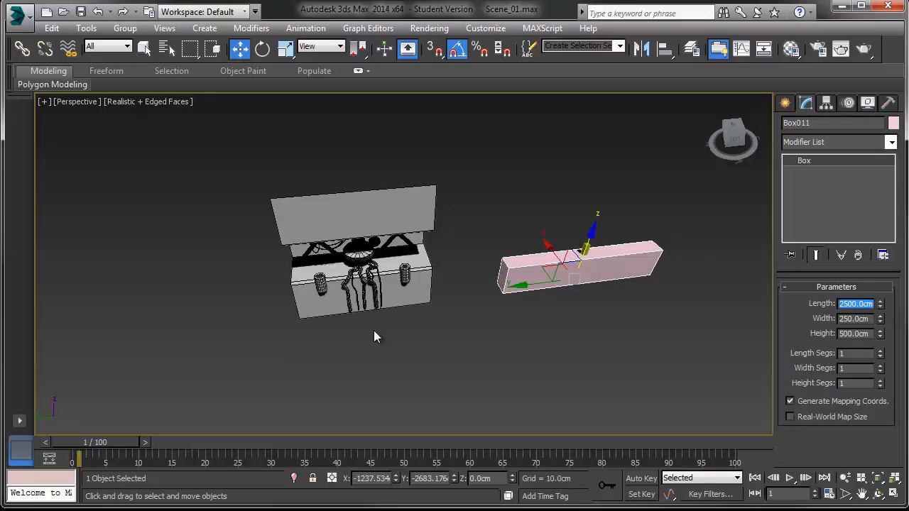
Step: Set the large box's width to 500 cm
middle_drag(505, 318, 372, 319)
scroll(375, 327, up, 3)
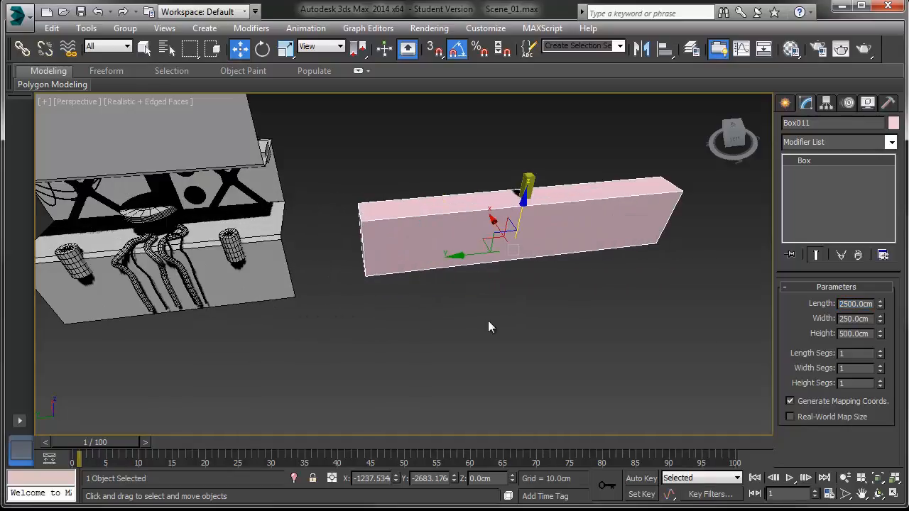
double_click(873, 319)
text(500)
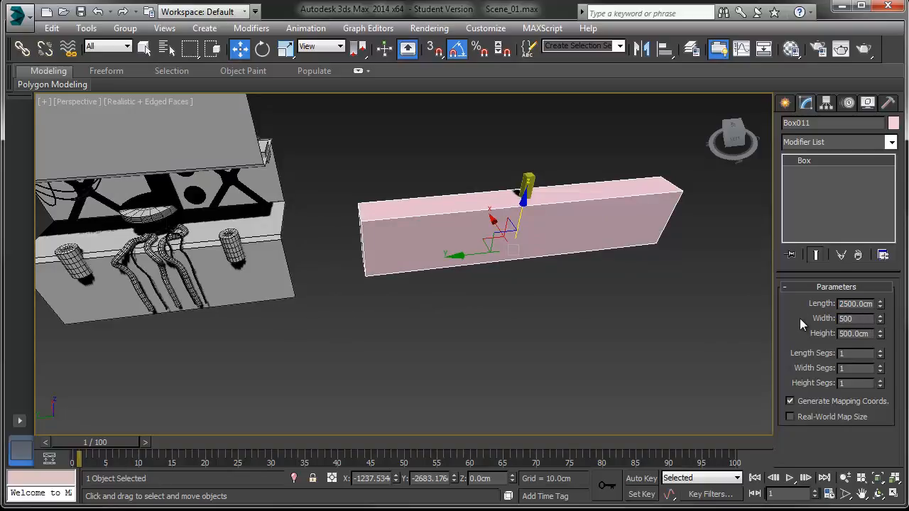
key(Return)
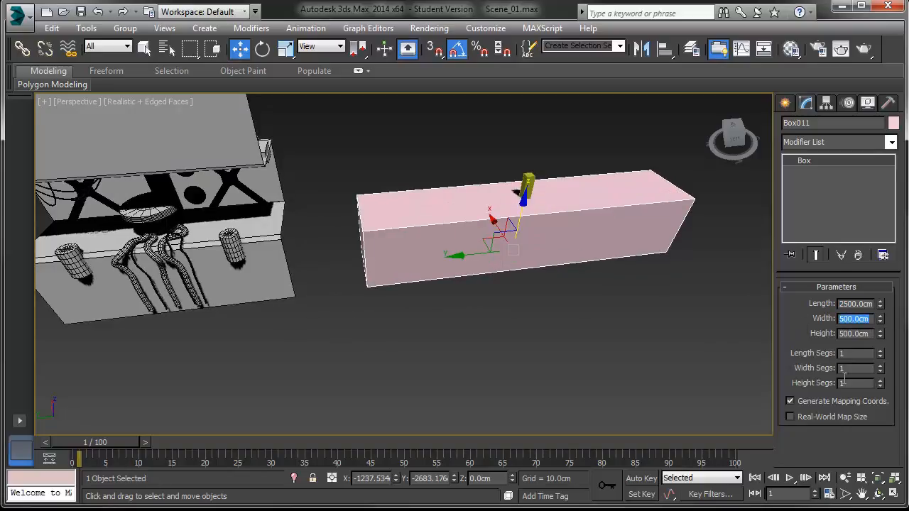
Step: Set the large box's height to 2000 cm and shift the box downward
double_click(871, 334)
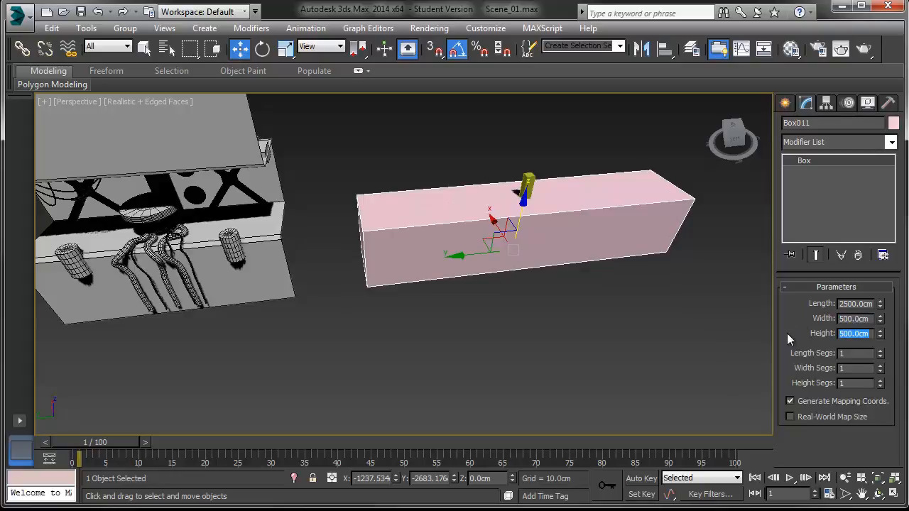
text(2000)
key(Return)
scroll(607, 332, down, 6)
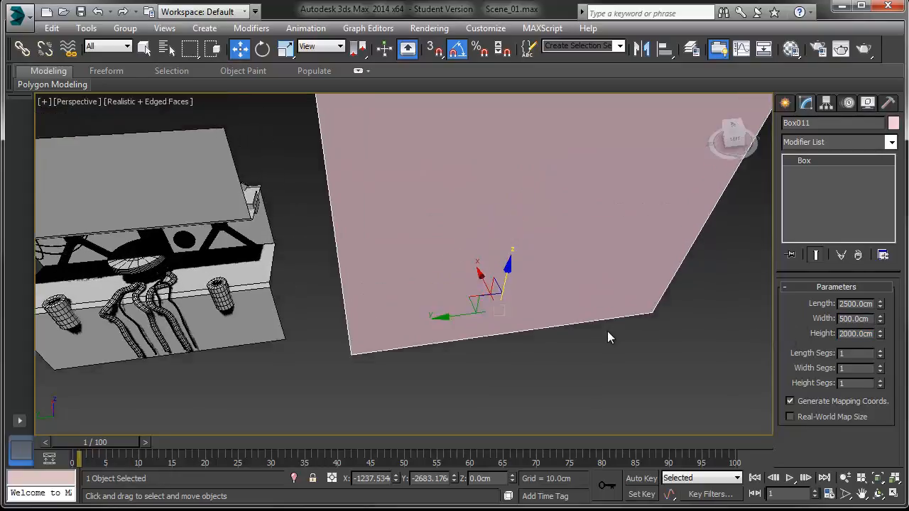
drag(587, 286, 561, 314)
scroll(561, 314, up, 8)
scroll(561, 314, down, 6)
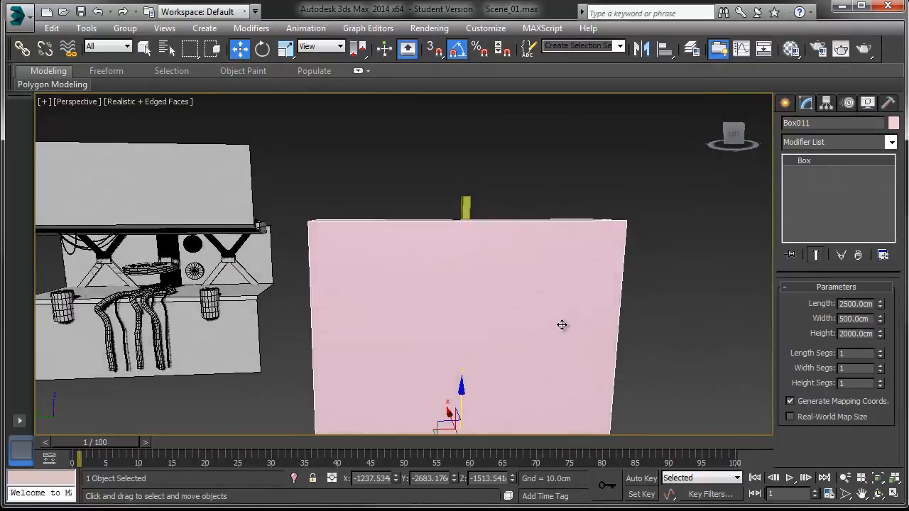
middle_drag(576, 291, 561, 299)
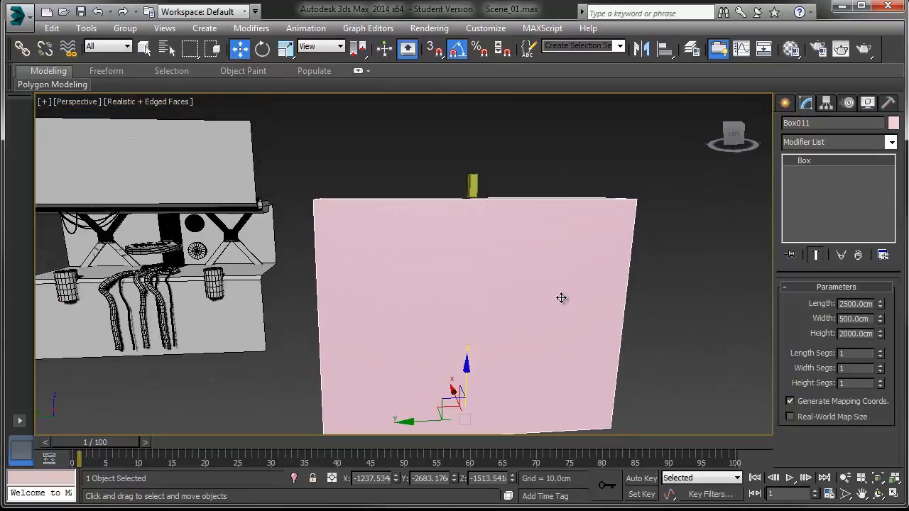
Step: Switch to the Left view and set the large box's height to 1500 cm
key(l)
middle_drag(543, 252, 507, 346)
key(z)
scroll(507, 346, up, 2)
scroll(507, 346, up, 2)
middle_drag(469, 231, 633, 394)
middle_drag(581, 372, 589, 353)
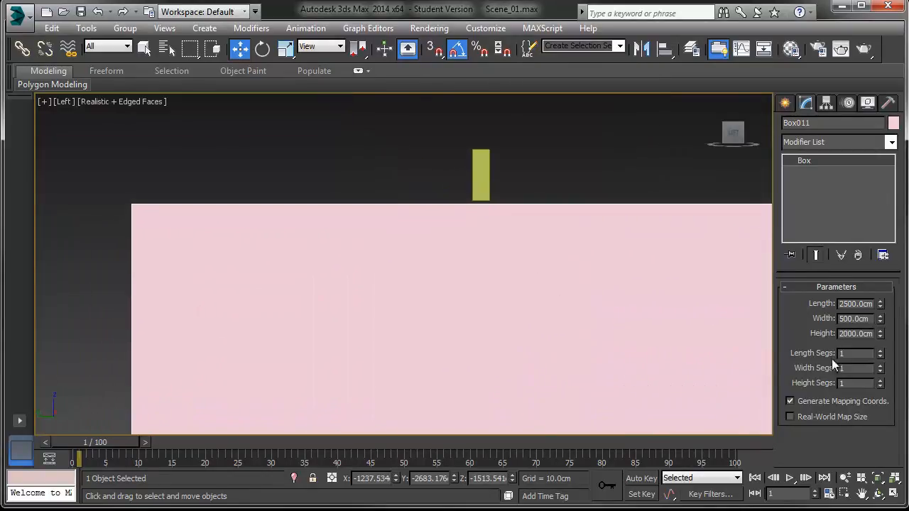
click(871, 334)
text(1500)
key(Return)
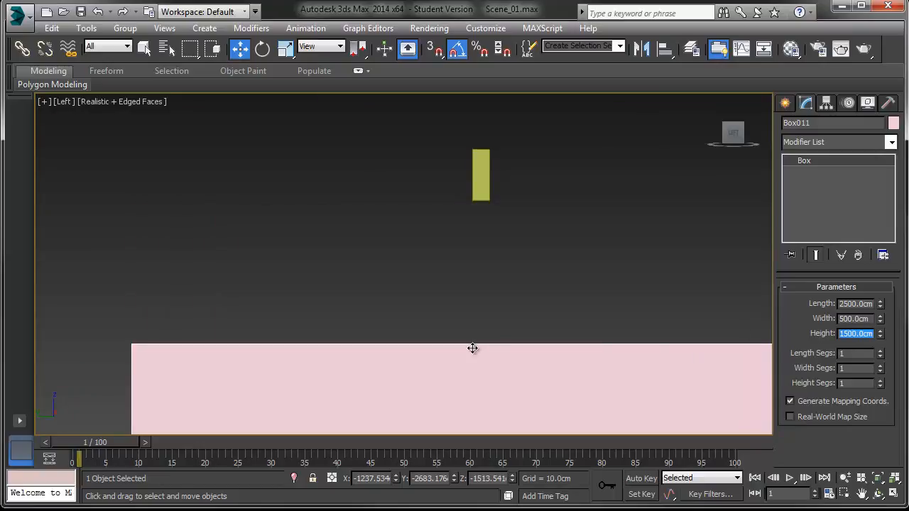
Step: Set the large box's height to 100 cm and then to 1000 cm
scroll(479, 264, down, 4)
click(868, 331)
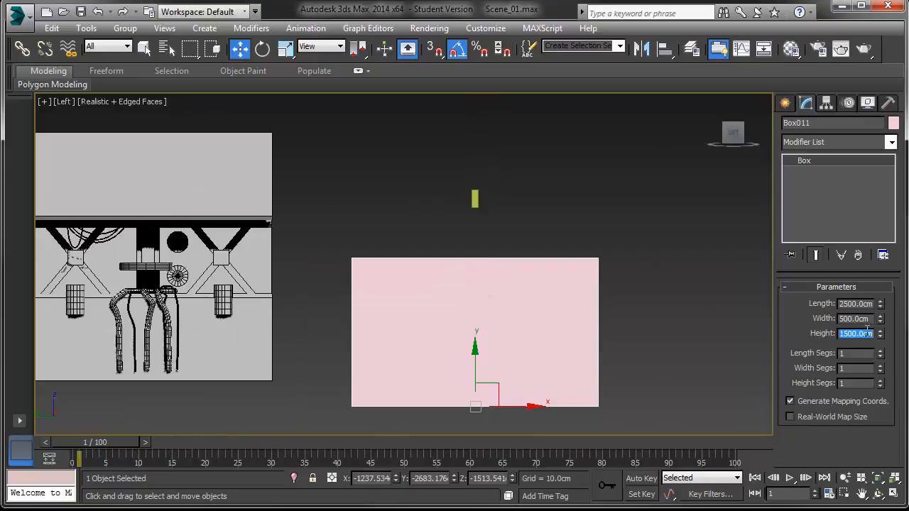
text(100)
key(Return)
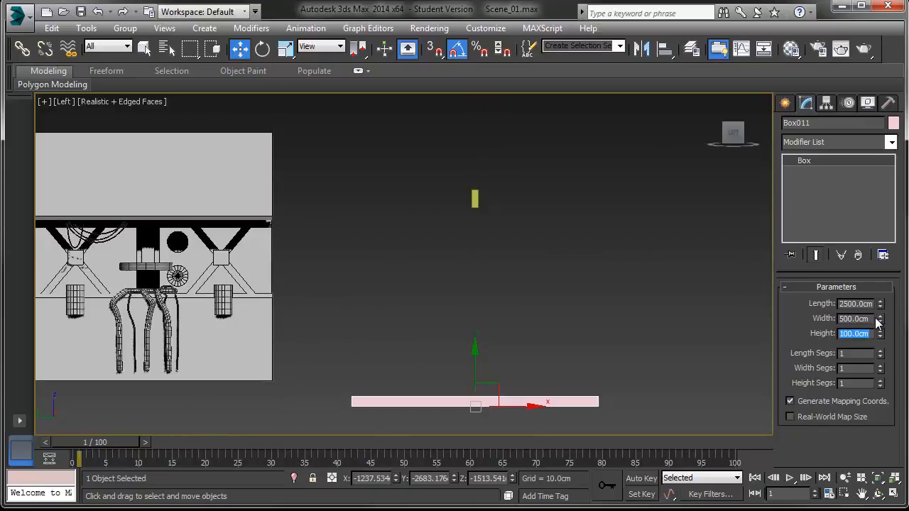
text(1000)
key(Return)
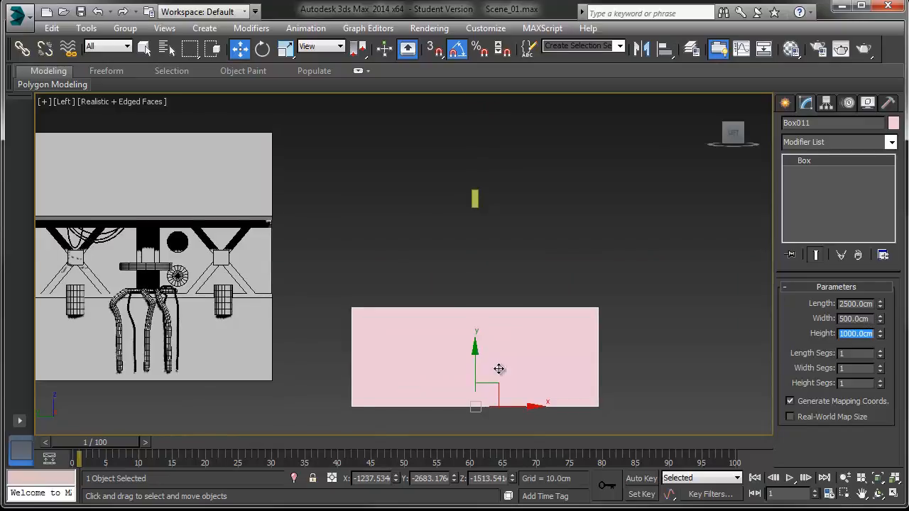
drag(475, 355, 476, 256)
scroll(476, 257, up, 5)
middle_drag(476, 256, 478, 317)
scroll(479, 316, up, 2)
middle_drag(542, 267, 468, 319)
scroll(468, 319, up, 2)
middle_drag(416, 275, 446, 294)
Step: Select Bob_theBox and try moving it around in the Left view
click(418, 211)
scroll(391, 252, down, 3)
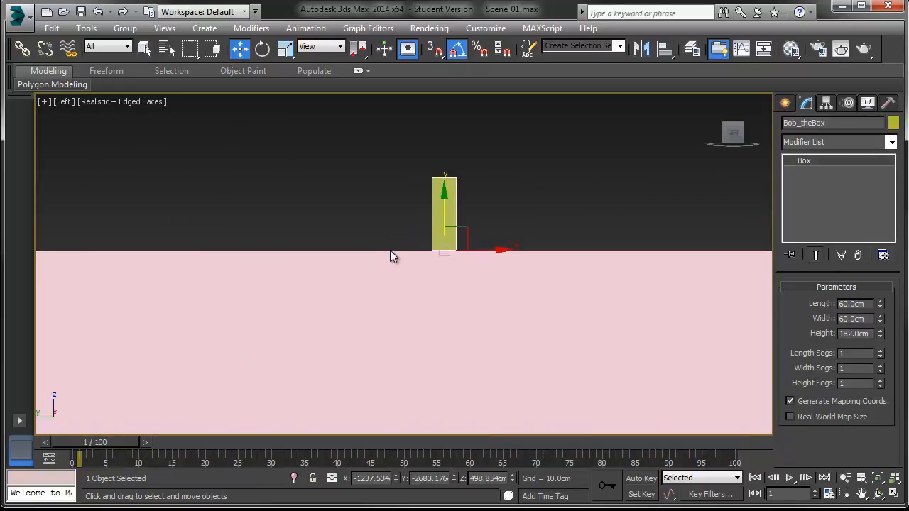
middle_drag(392, 251, 567, 236)
drag(567, 236, 139, 358)
middle_drag(159, 344, 297, 264)
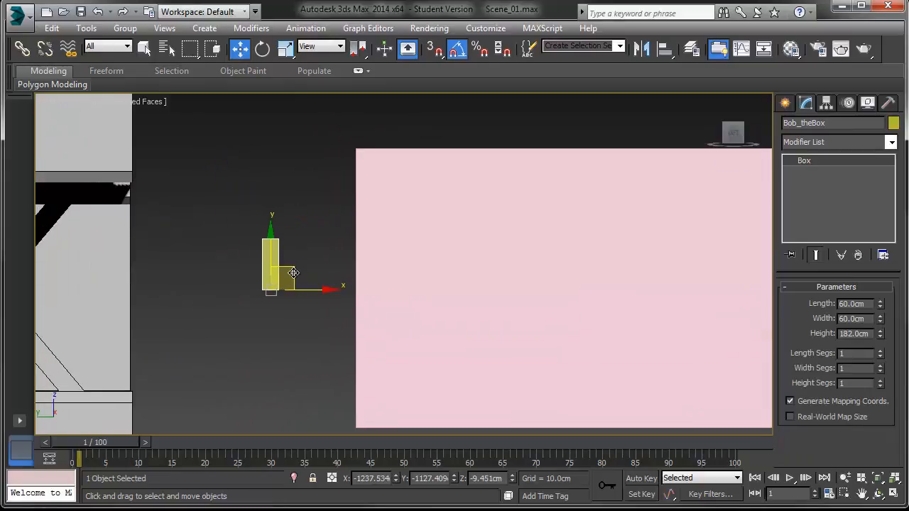
drag(294, 273, 294, 352)
middle_drag(294, 352, 306, 250)
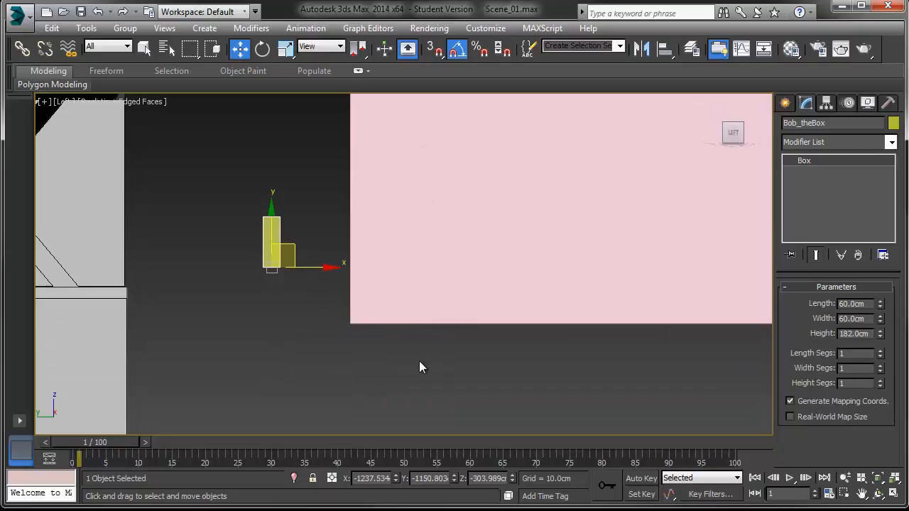
middle_drag(419, 269, 456, 341)
Step: Undo the last two moves of Bob_theBox
key(ctrl+z)
key(ctrl+z)
middle_drag(487, 282, 227, 431)
scroll(427, 345, up, 2)
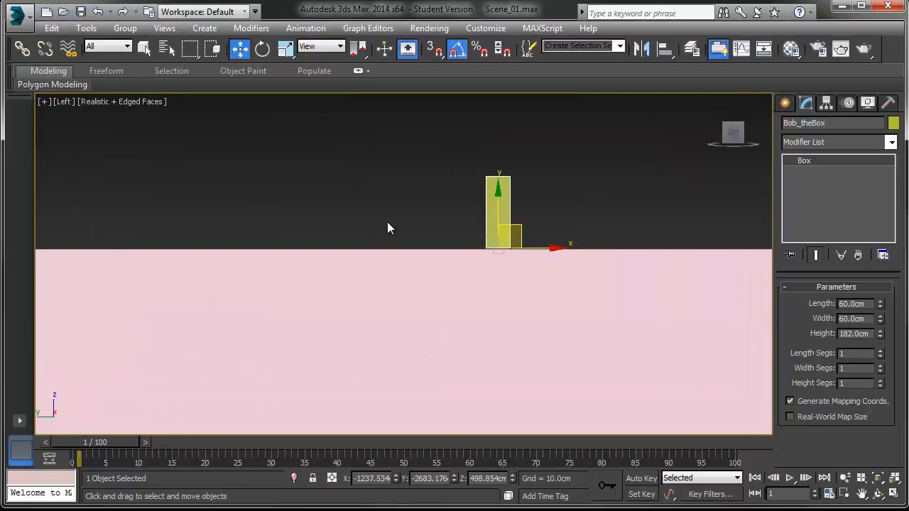
Step: Select the large box and move it up so its top meets Bob_theBox's base, checking in Perspective view
click(430, 318)
key(p)
key(z)
alt+middle_drag(430, 318, 443, 355)
scroll(422, 318, up, 2)
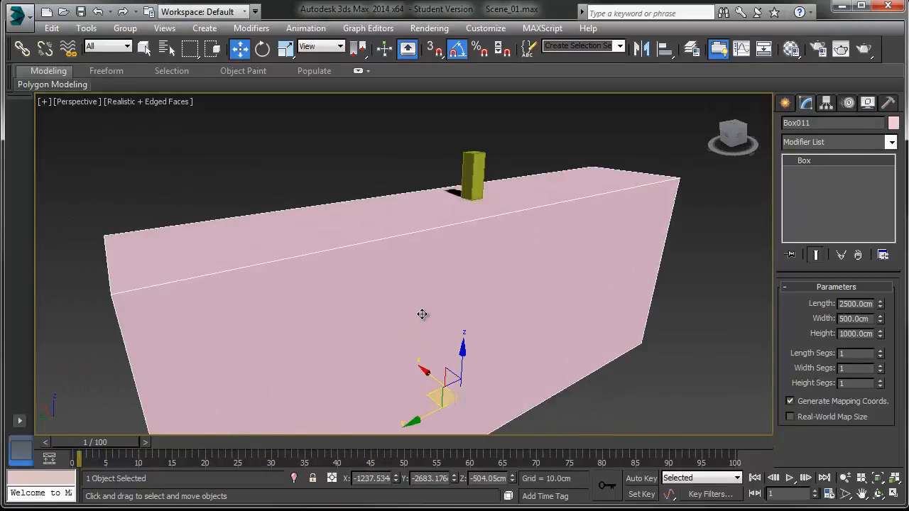
Step: Check Bob_theBox's position on top of the large box in the Left and Perspective views
key(l)
scroll(405, 317, down, 3)
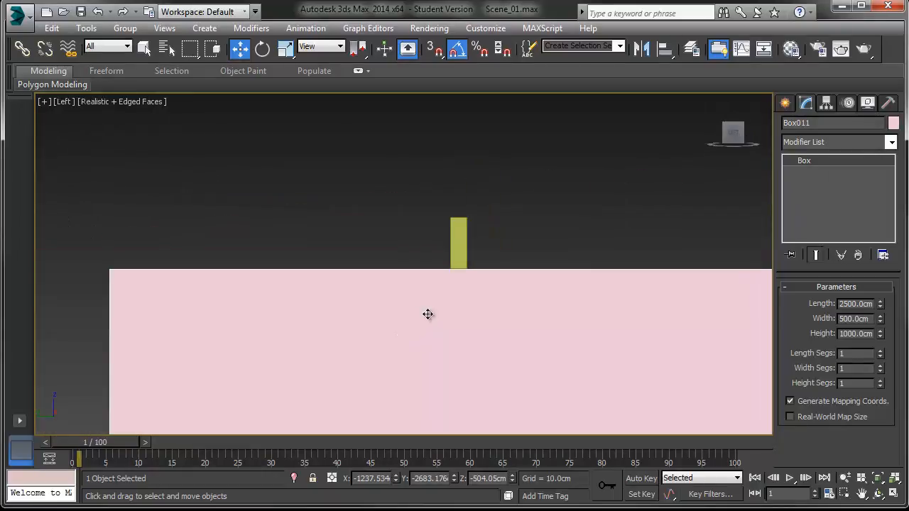
click(392, 252)
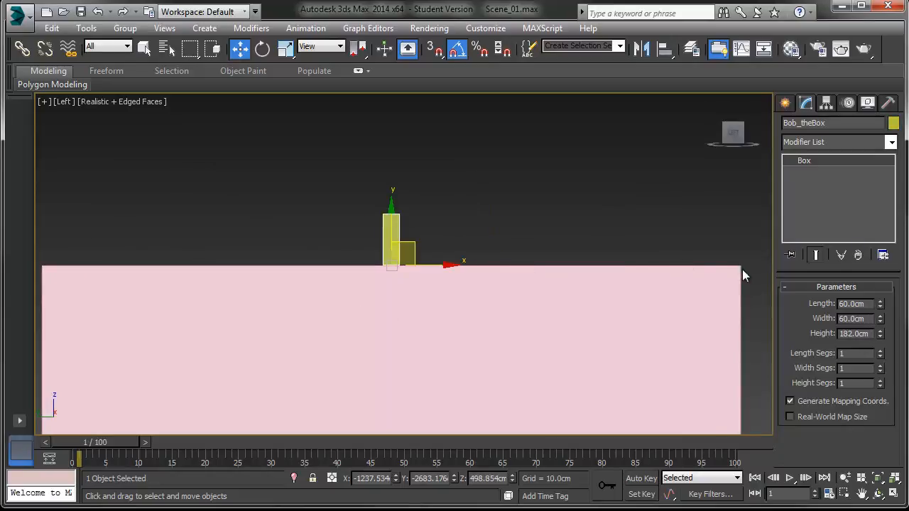
key(p)
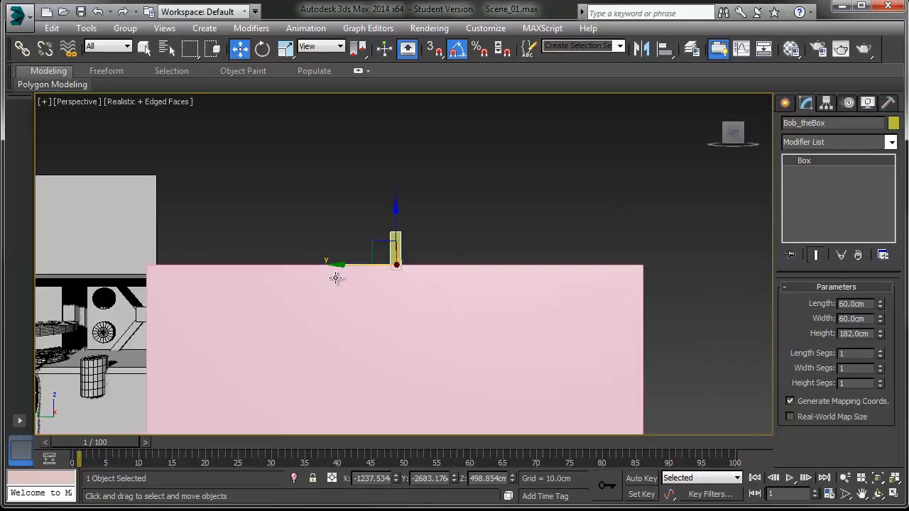
scroll(324, 277, up, 5)
alt+middle_drag(324, 278, 402, 239)
scroll(403, 331, down, 5)
scroll(398, 300, down, 4)
Step: Select the large box and convert it to an editable poly
click(384, 270)
middle_drag(339, 285, 399, 265)
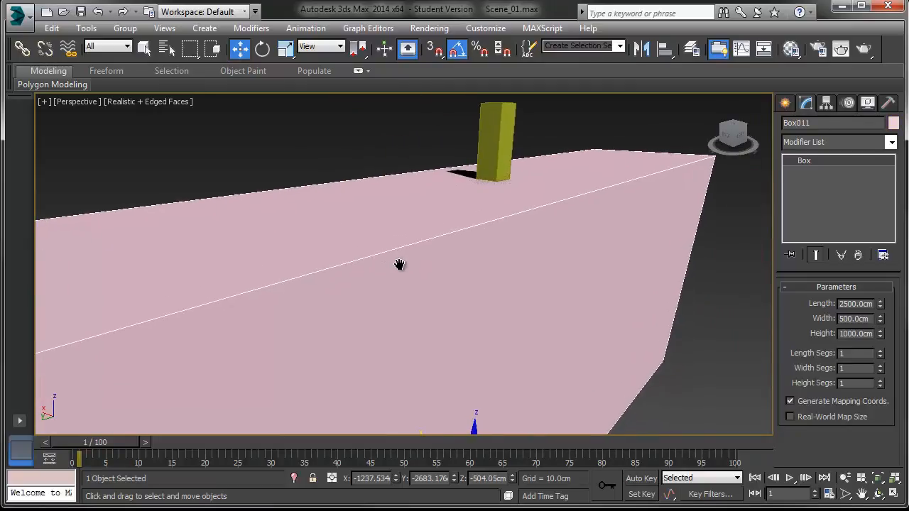
right_click(399, 272)
mouse_move(427, 396)
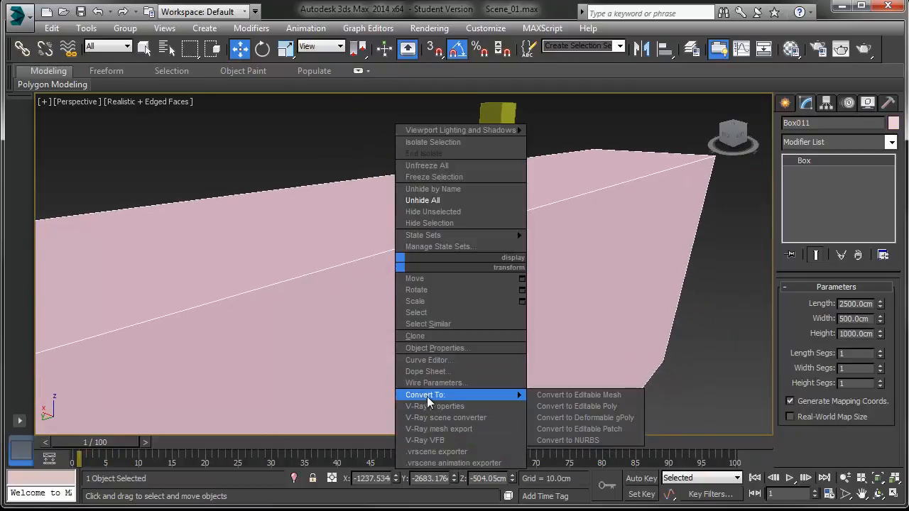
click(577, 407)
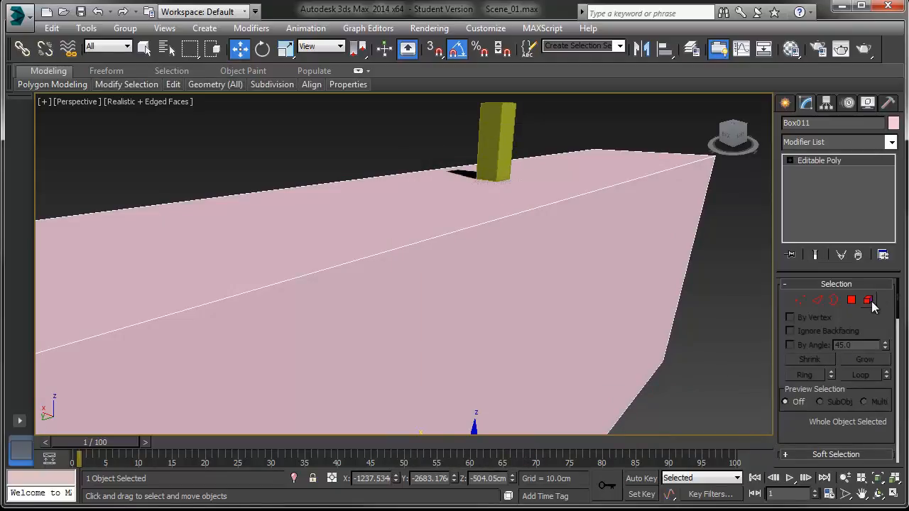
Step: Chamfer the large box's top front edge by 50 cm
click(818, 300)
click(521, 213)
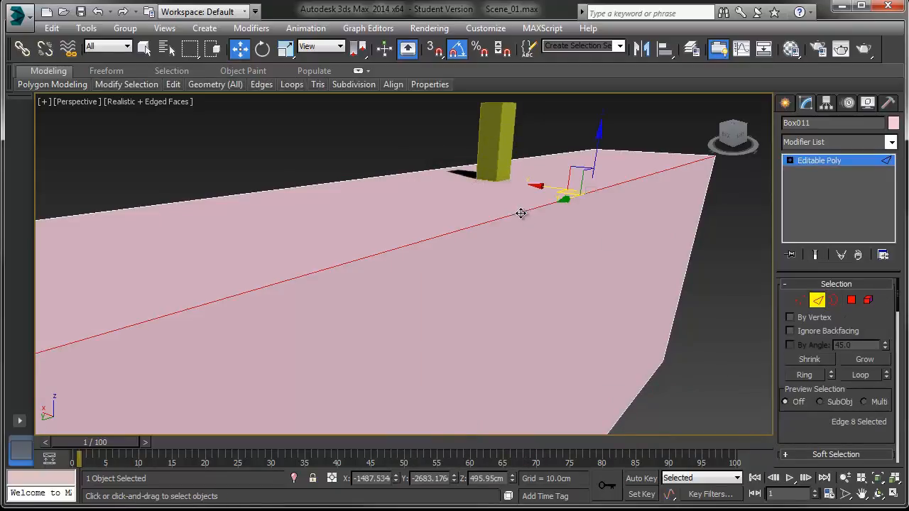
drag(811, 421, 814, 306)
scroll(814, 306, down, 3)
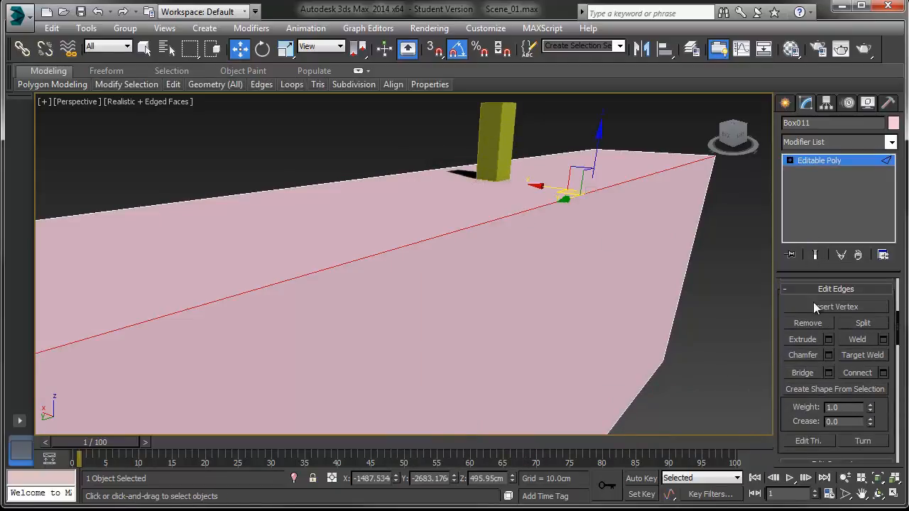
click(828, 356)
drag(453, 272, 342, 271)
text(50)
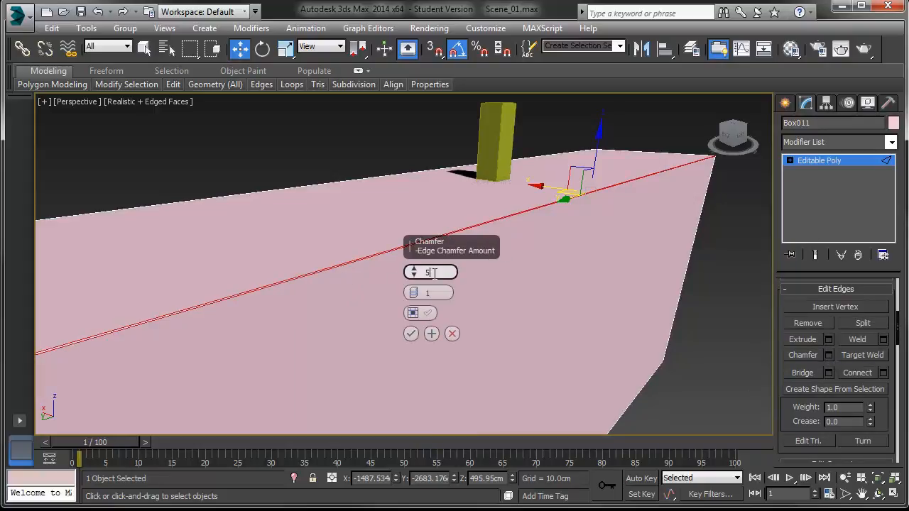
key(Return)
scroll(320, 251, down, 5)
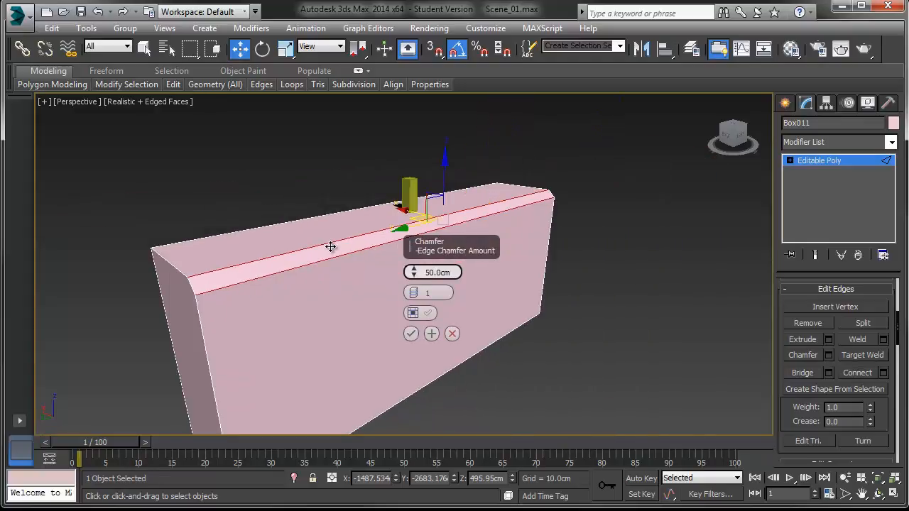
click(411, 333)
Step: Delete the large box's back, end and bottom polygons, keeping the chamfered front and top faces
key(l)
click(480, 246)
scroll(265, 268, up, 4)
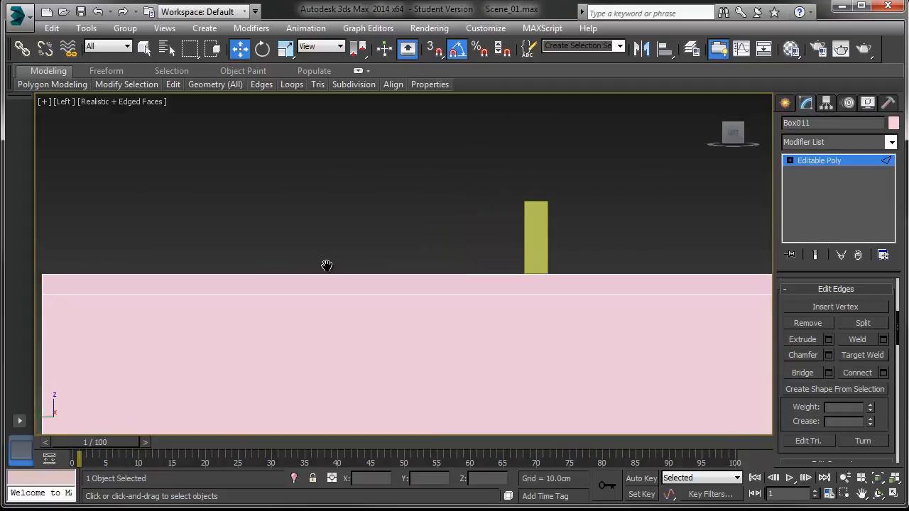
middle_drag(606, 282, 586, 299)
key(p)
key(z)
alt+middle_drag(454, 294, 519, 325)
click(790, 160)
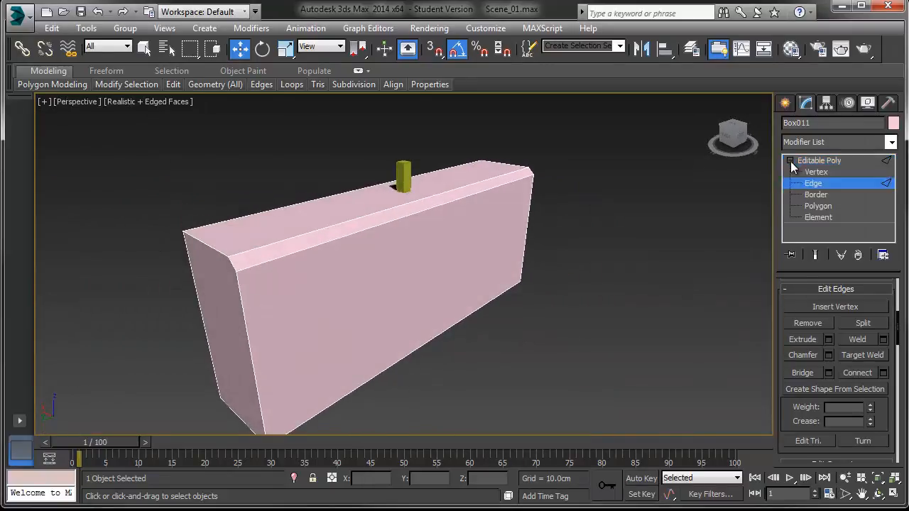
click(818, 206)
click(229, 320)
alt+middle_drag(182, 342, 405, 331)
middle_drag(318, 329, 500, 324)
ctrl+click(270, 307)
alt+middle_drag(270, 308, 337, 275)
alt+middle_drag(299, 164, 321, 252)
key(Delete)
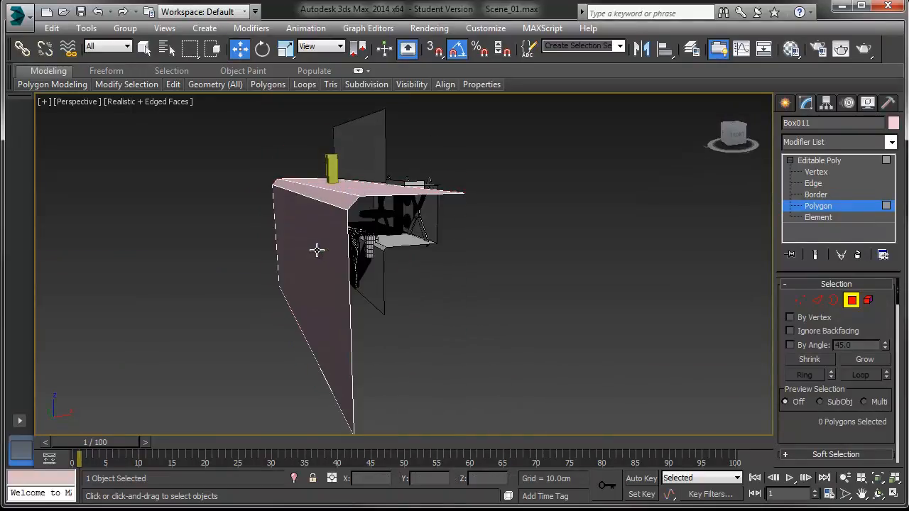
Step: Return to object level and turn on snapping set to vertices
scroll(262, 277, down, 2)
click(886, 161)
click(418, 280)
click(280, 245)
mouse_move(280, 246)
alt+middle_down()
mouse_move(312, 274)
mouse_move(355, 276)
alt+middle_up()
mouse_move(283, 286)
middle_down()
mouse_move(264, 282)
mouse_move(336, 286)
middle_up()
key(s)
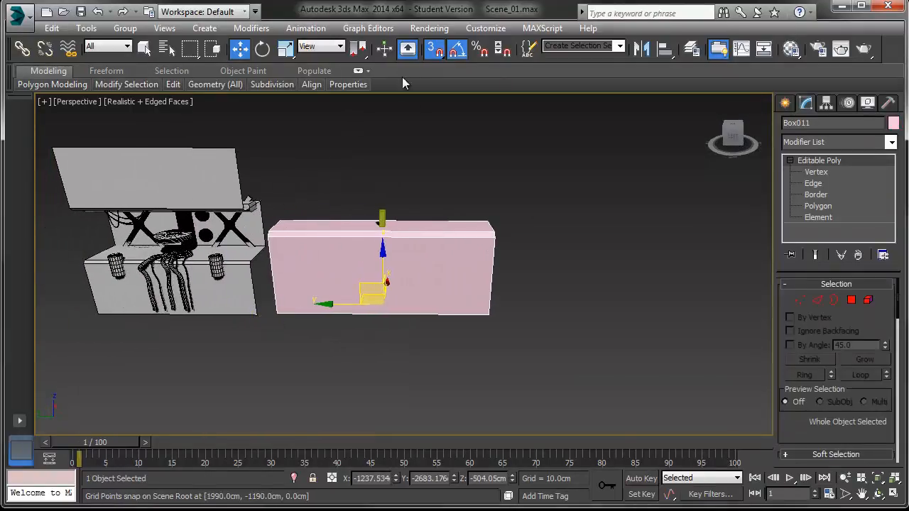
right_click(433, 51)
click(370, 220)
click(540, 161)
Step: Copy the large box, snapping the copy end to end with the original
middle_drag(332, 299, 283, 329)
scroll(339, 289, up, 3)
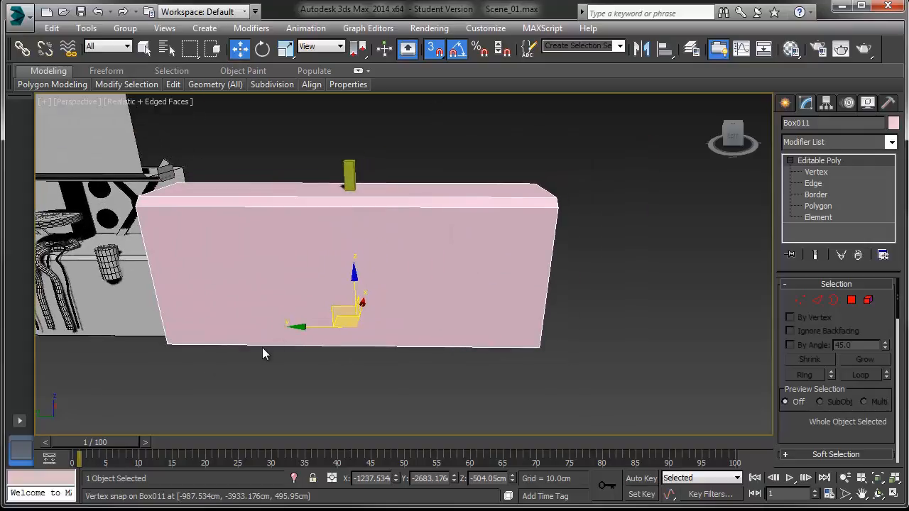
mouse_move(166, 344)
shift+mouse_down()
mouse_move(199, 355)
mouse_move(540, 348)
shift+mouse_up()
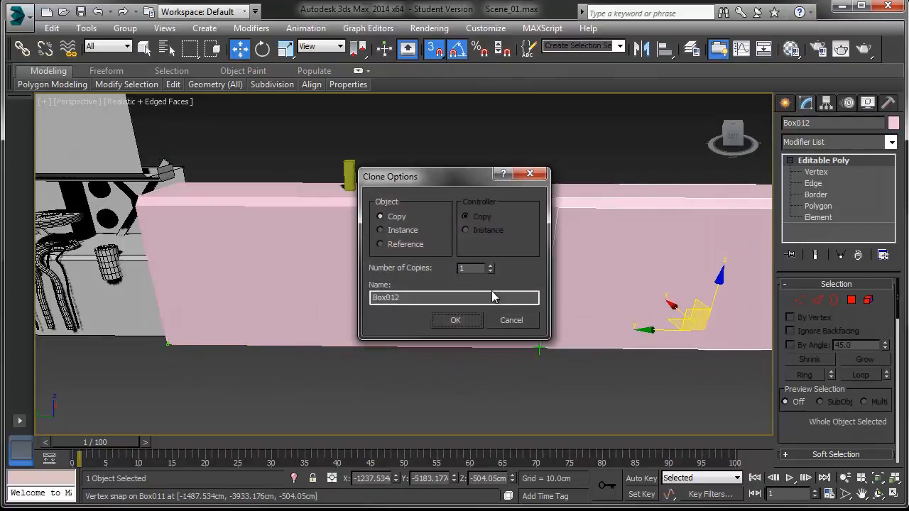
click(456, 320)
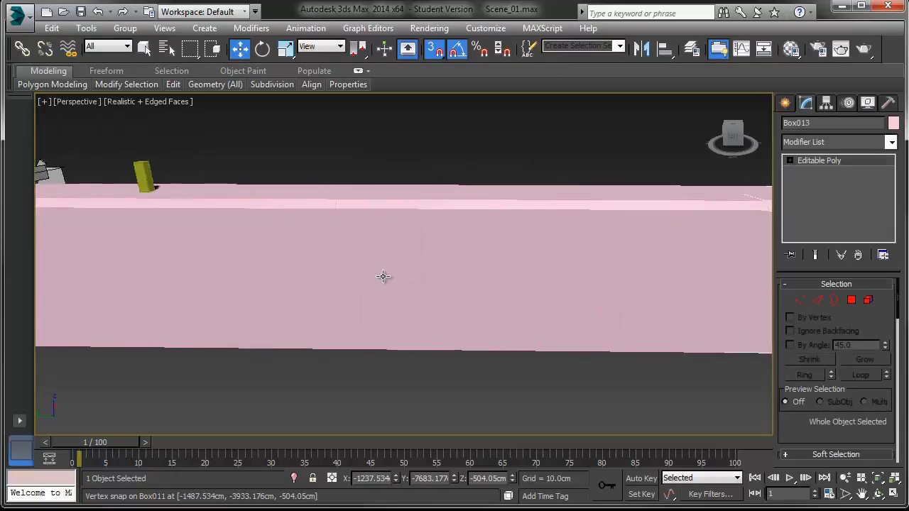
Step: Copy the large box again onto its other end
scroll(385, 274, down, 2)
click(435, 371)
scroll(401, 346, down, 3)
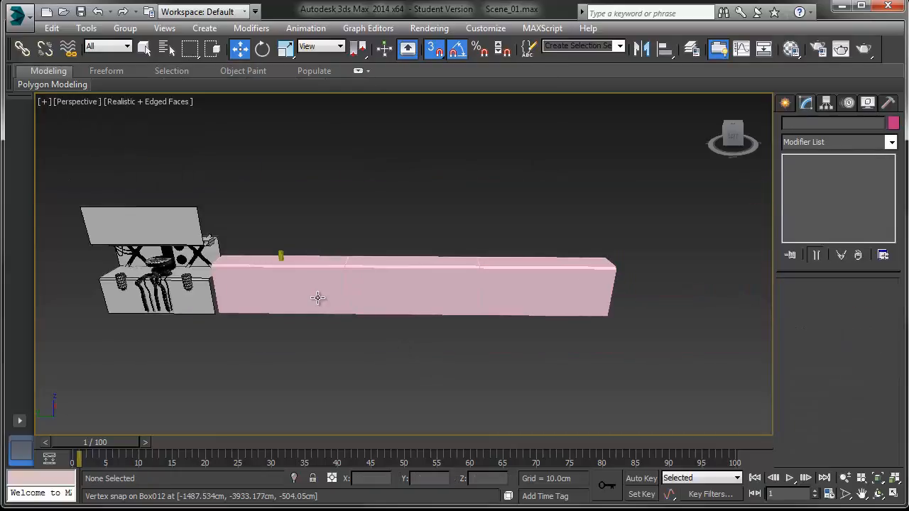
click(318, 303)
middle_drag(317, 303, 485, 304)
scroll(484, 304, up, 3)
key(s)
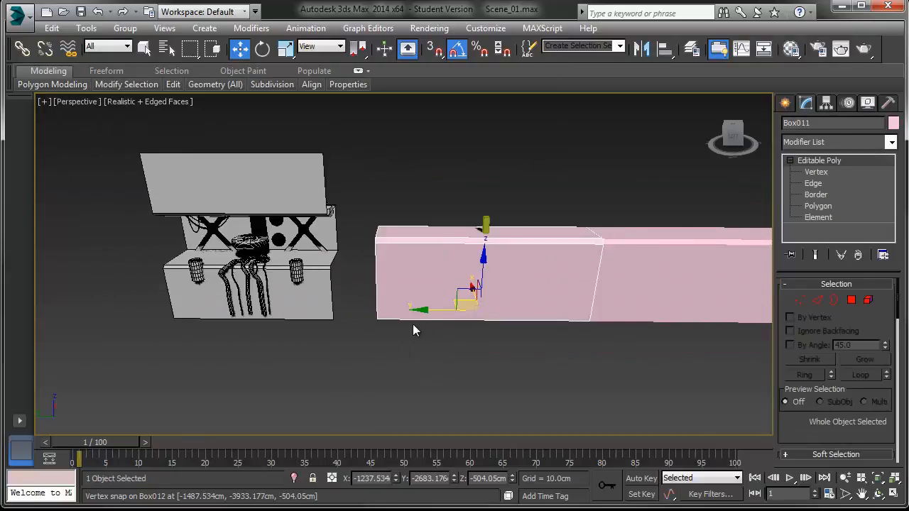
middle_drag(412, 326, 434, 324)
shift+drag(445, 307, 162, 307)
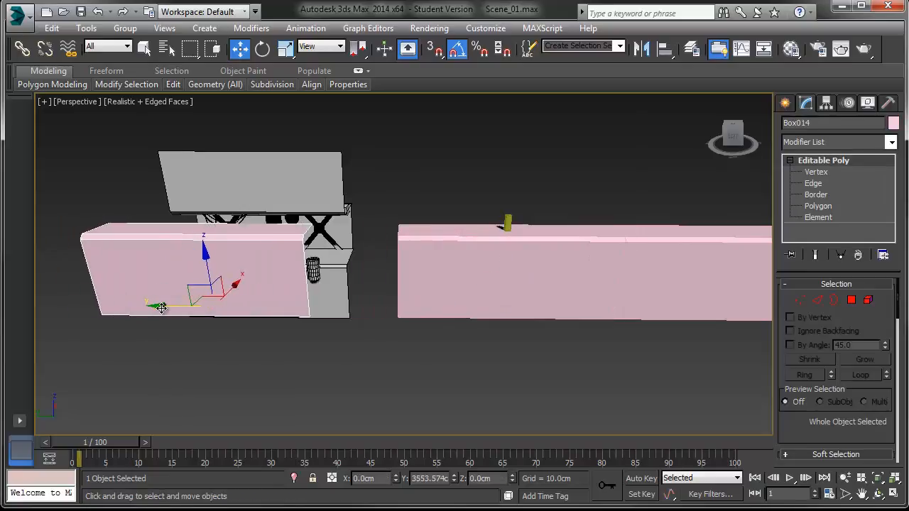
Step: Delete the copied boxes, keeping only the original large box
click(504, 318)
scroll(509, 331, down, 4)
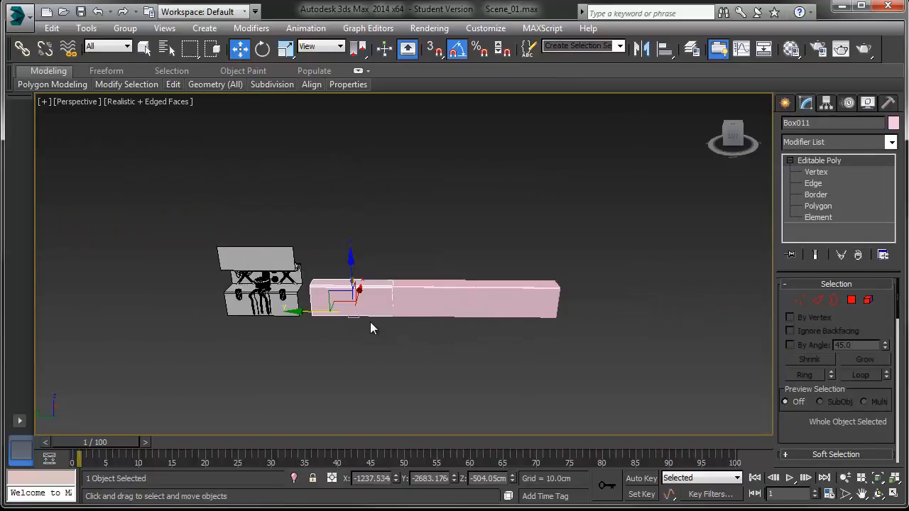
click(447, 307)
ctrl+click(517, 303)
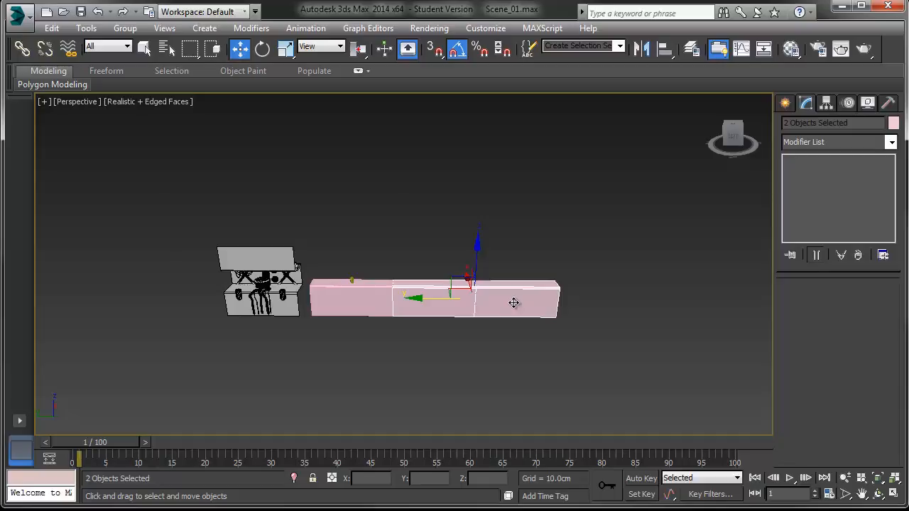
scroll(294, 304, up, 5)
click(388, 372)
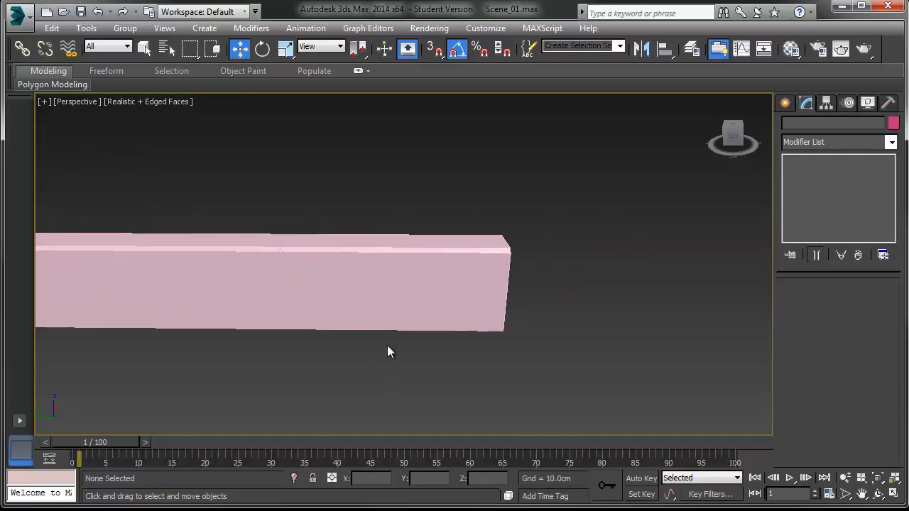
click(379, 280)
middle_drag(398, 266, 429, 238)
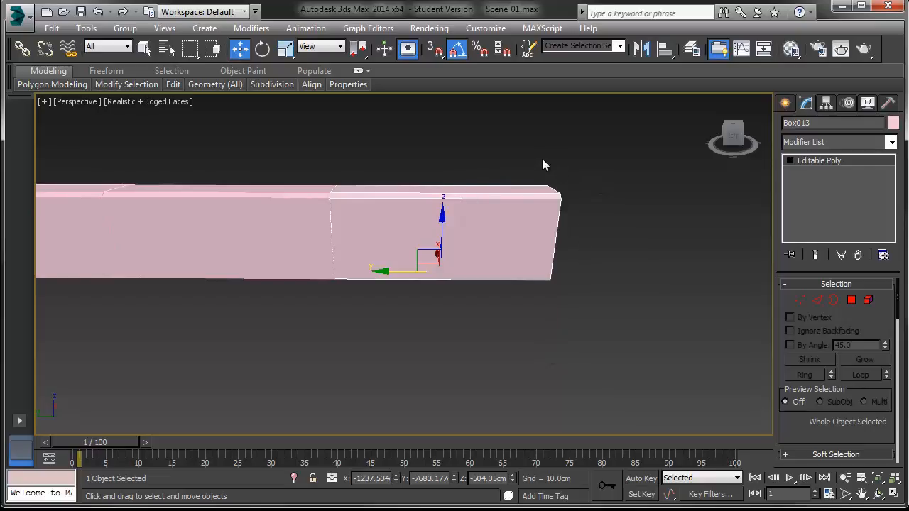
middle_drag(442, 246, 507, 254)
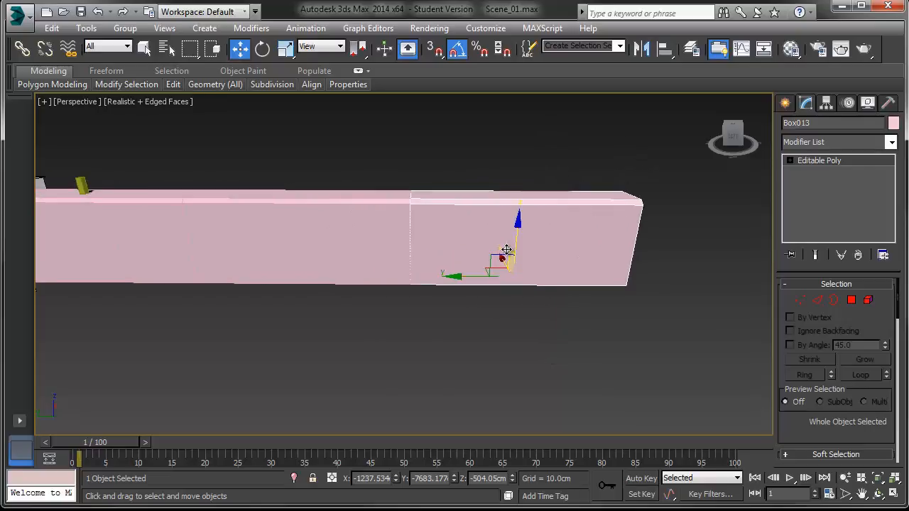
key(Delete)
click(326, 244)
key(Delete)
middle_drag(243, 248, 421, 254)
click(347, 254)
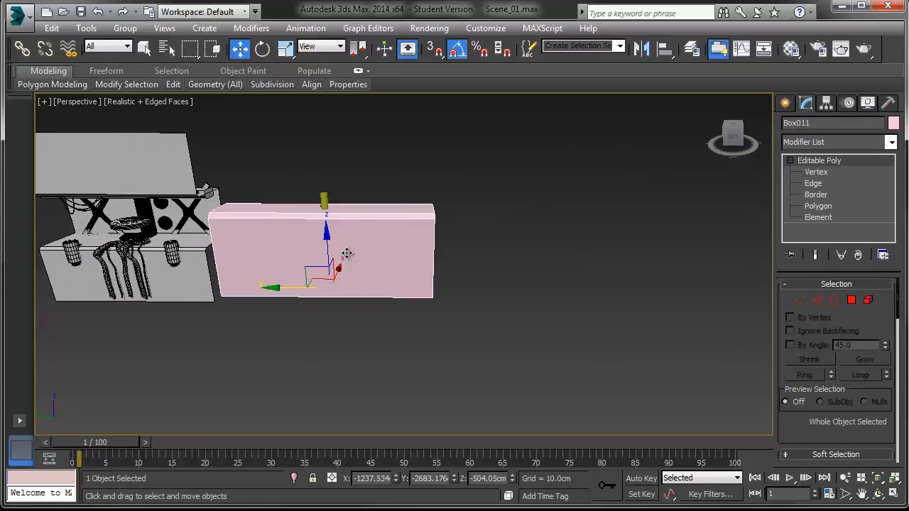
Step: Clone the large box rotated -180 degrees about X and move the copy up overhead as a ceiling
key(z)
middle_drag(343, 248, 403, 250)
mouse_move(402, 250)
alt+middle_down()
mouse_move(406, 260)
mouse_move(400, 232)
alt+middle_up()
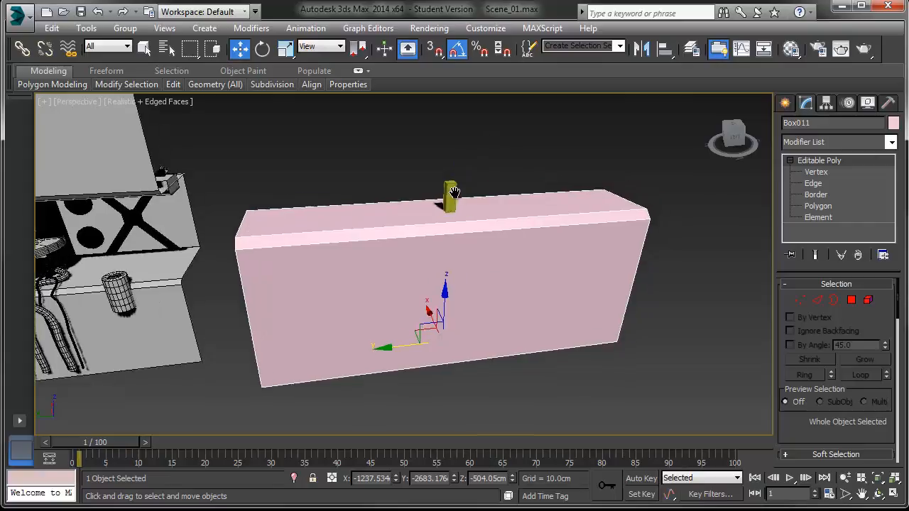
scroll(491, 135, down, 3)
key(e)
mouse_move(428, 253)
mouse_down()
mouse_move(334, 270)
mouse_move(310, 290)
mouse_up()
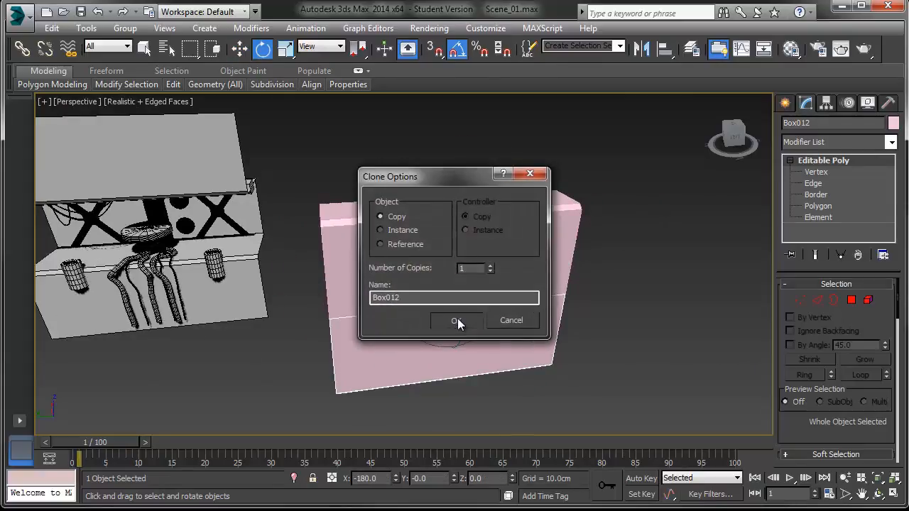
click(458, 319)
key(w)
drag(447, 244, 455, 4)
Step: Create a plane and set its length to 1250 cm and width to 750 cm
mouse_move(471, 188)
middle_down()
mouse_move(480, 230)
mouse_move(496, 219)
mouse_move(346, 247)
mouse_move(366, 268)
mouse_move(340, 265)
middle_up()
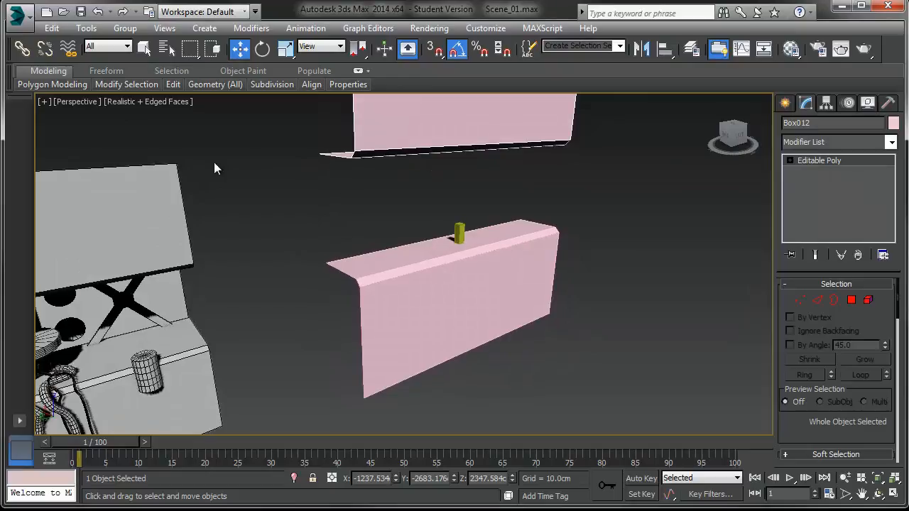
click(786, 104)
click(857, 251)
drag(710, 313, 556, 322)
click(805, 104)
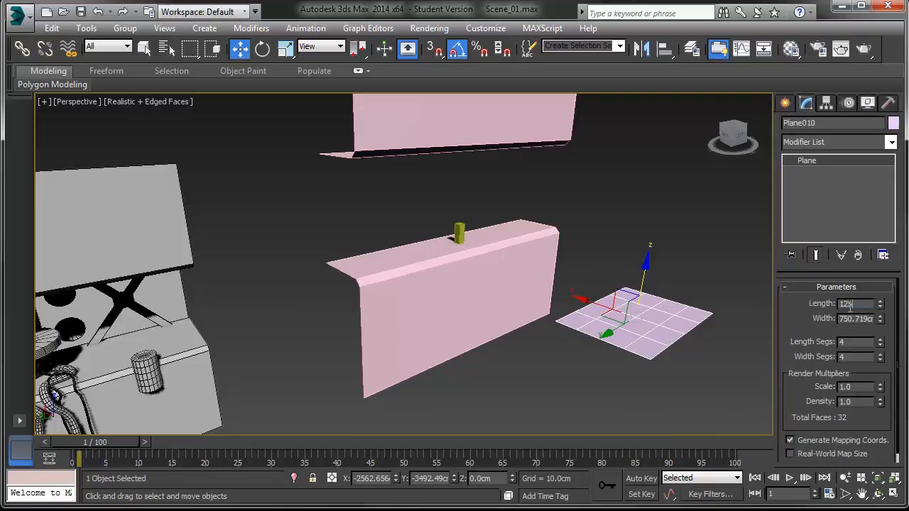
double_click(853, 303)
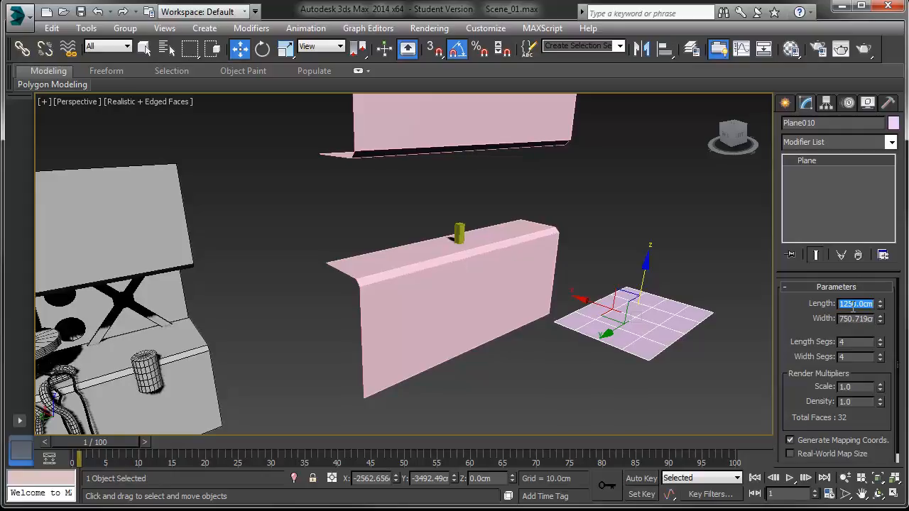
key(Tab)
text(7)
key(Return)
Step: Rotate the plane to stand upright beside the large box
middle_drag(628, 300, 552, 282)
key(e)
drag(585, 275, 623, 324)
key(w)
alt+middle_drag(585, 320, 556, 328)
Step: Snap the upright plane onto the large box's top edge behind Bob_theBox
key(s)
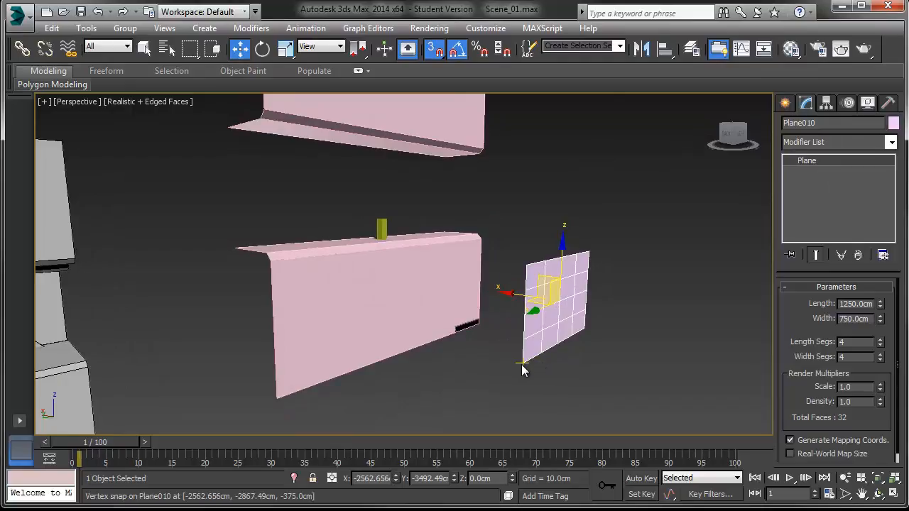
drag(523, 366, 247, 250)
alt+middle_drag(333, 250, 288, 259)
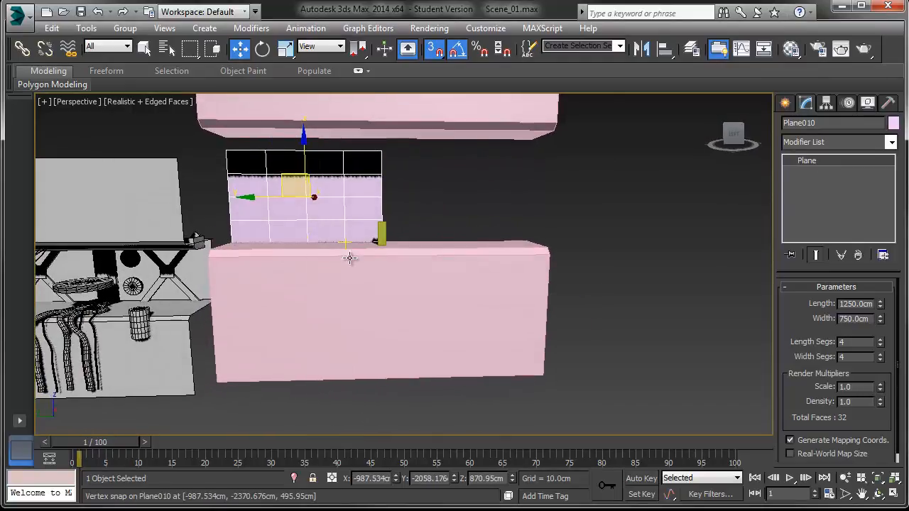
middle_drag(336, 200, 336, 217)
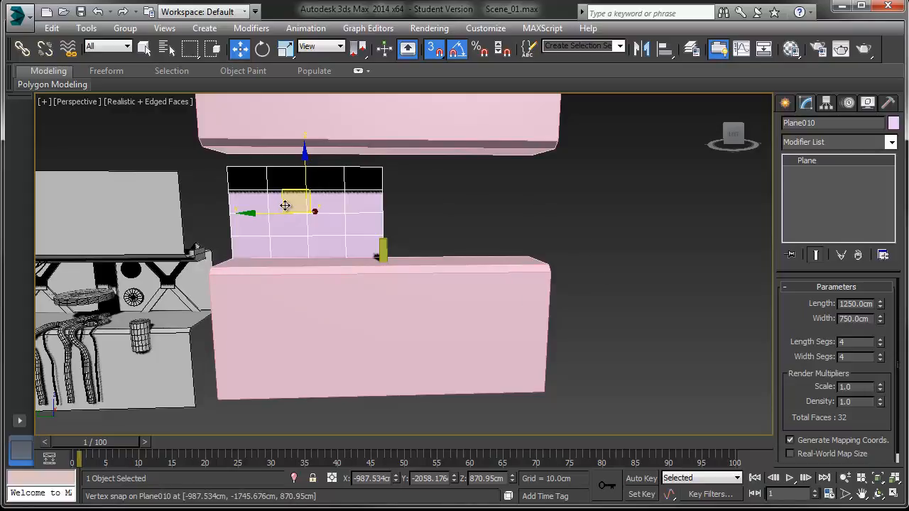
scroll(262, 211, up, 3)
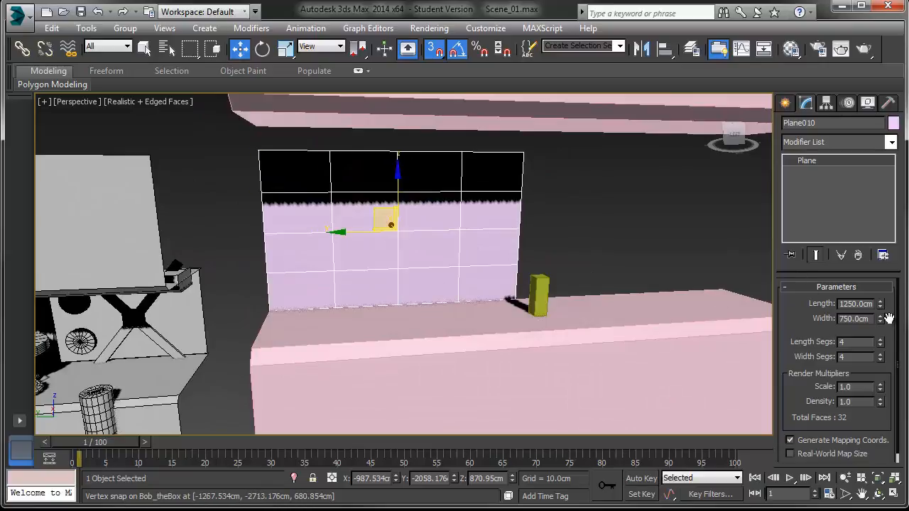
Step: Set the plane's length and width segments to 1, then clone it as a copy snapped beside the original
right_click(880, 346)
right_click(881, 357)
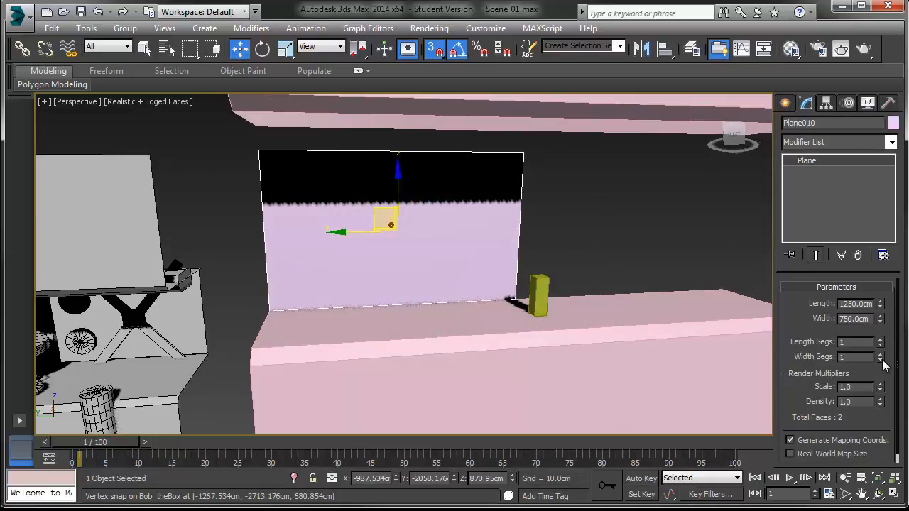
mouse_move(260, 152)
shift+mouse_down()
mouse_move(419, 178)
mouse_move(524, 151)
shift+mouse_up()
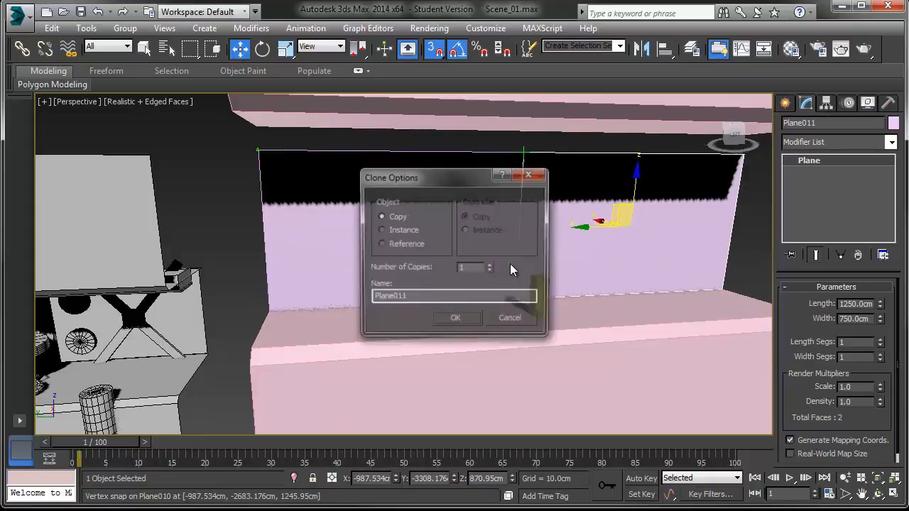
click(456, 318)
Step: Select both backdrop planes and move them down to sit on the large box behind Bob_theBox
mouse_move(550, 265)
alt+middle_down()
mouse_move(396, 251)
mouse_move(681, 284)
mouse_move(564, 276)
mouse_move(595, 248)
mouse_move(673, 261)
mouse_move(451, 163)
mouse_move(405, 167)
alt+middle_up()
click(681, 279)
drag(344, 137, 360, 197)
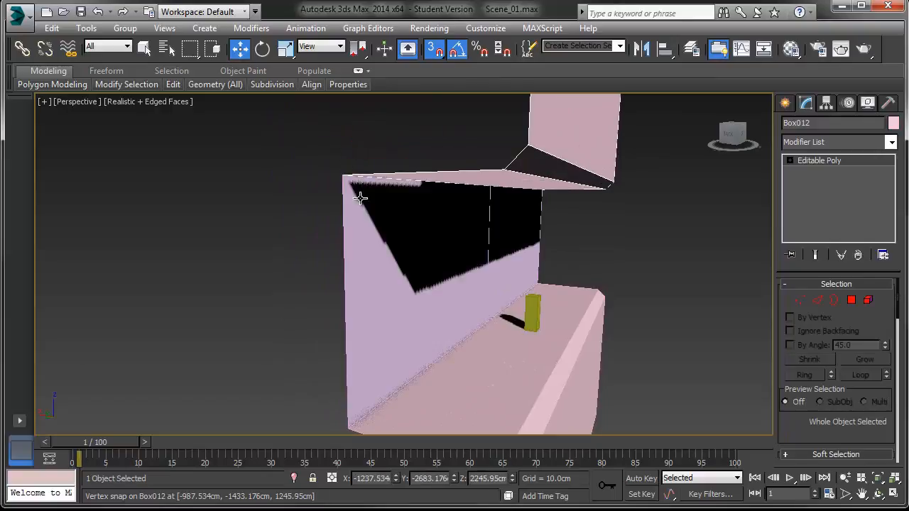
alt+middle_drag(360, 197, 367, 150)
click(388, 174)
ctrl+click(503, 195)
alt+middle_drag(520, 202, 517, 202)
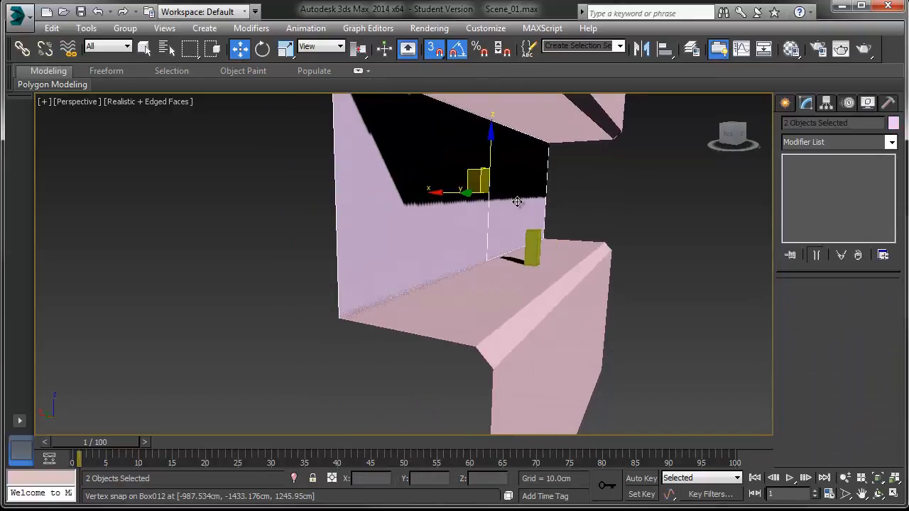
key(l)
scroll(465, 193, down, 2)
middle_drag(464, 193, 448, 303)
scroll(410, 242, up, 1)
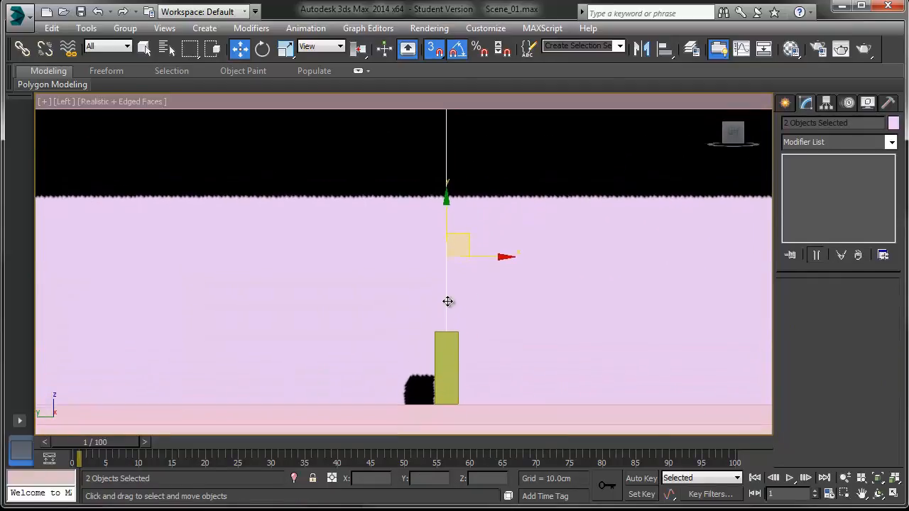
scroll(446, 291, down, 1)
key(p)
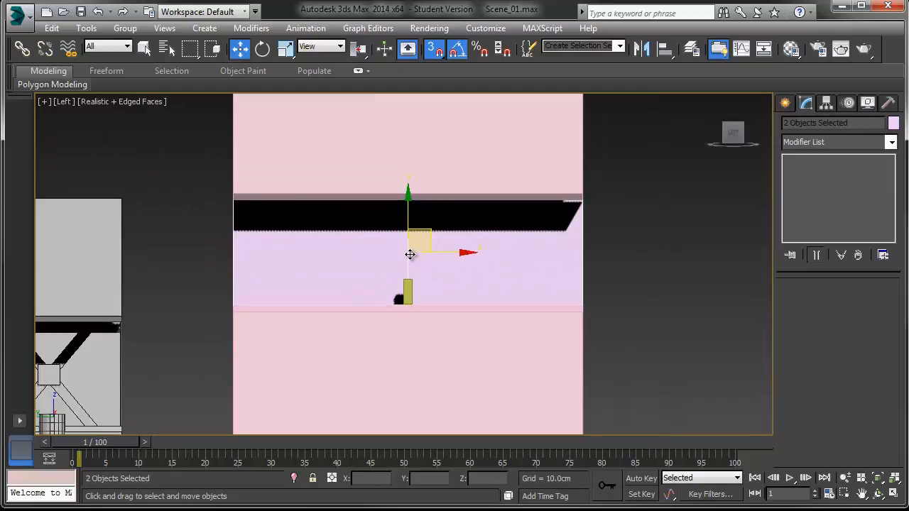
alt+middle_drag(407, 250, 375, 234)
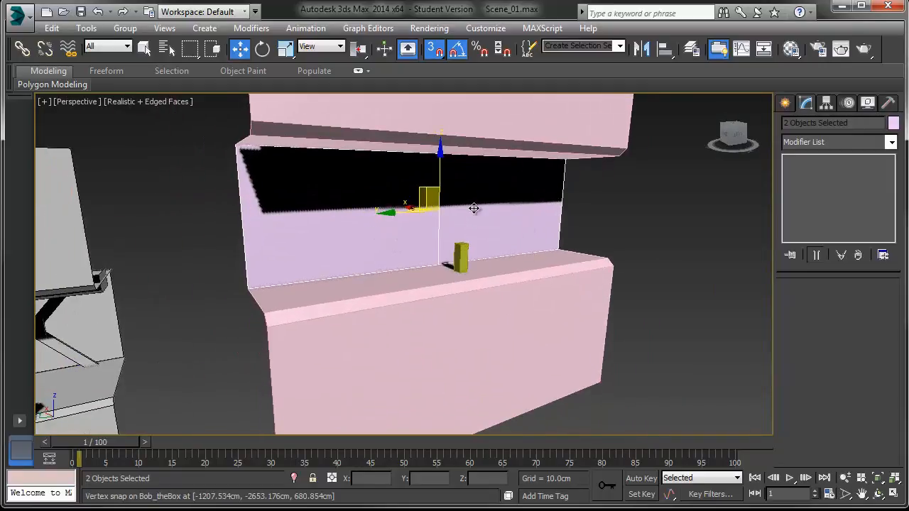
Step: Open the Material Editor and apply the 07 - Default material to the floor, ceiling and backdrop pieces
key(m)
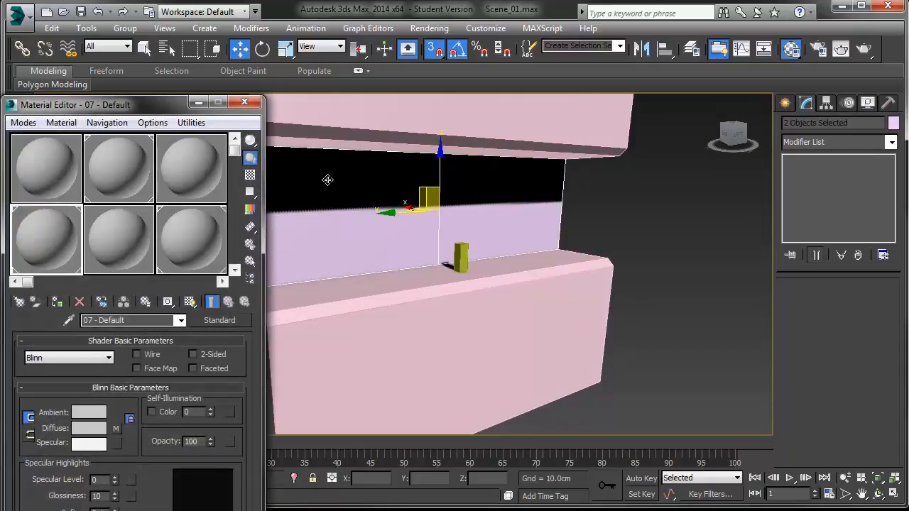
scroll(355, 178, down, 5)
click(387, 155)
ctrl+click(390, 217)
ctrl+click(441, 201)
ctrl+click(440, 257)
drag(67, 173, 363, 143)
click(421, 286)
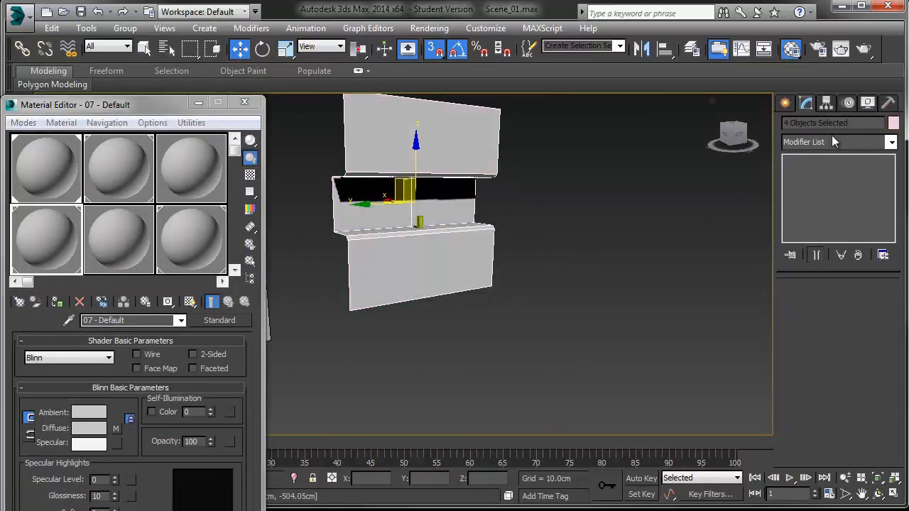
click(619, 218)
drag(510, 211, 460, 294)
click(565, 147)
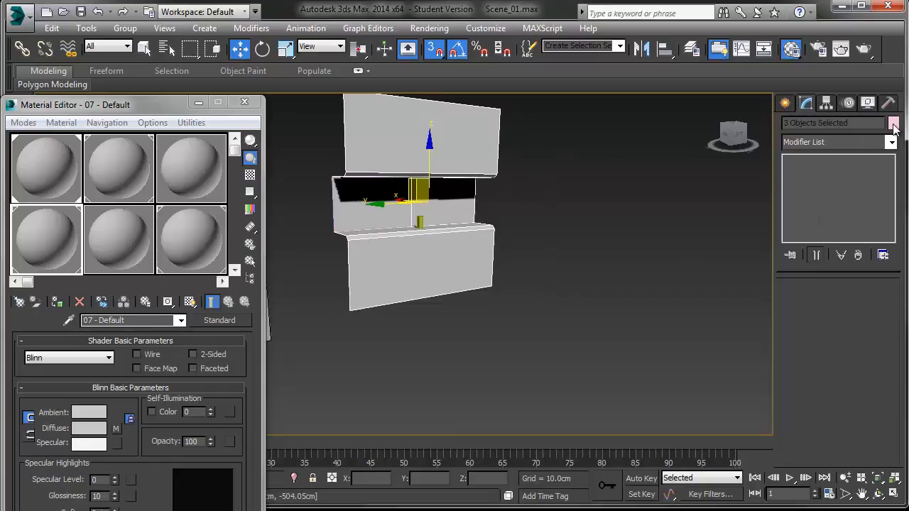
click(618, 158)
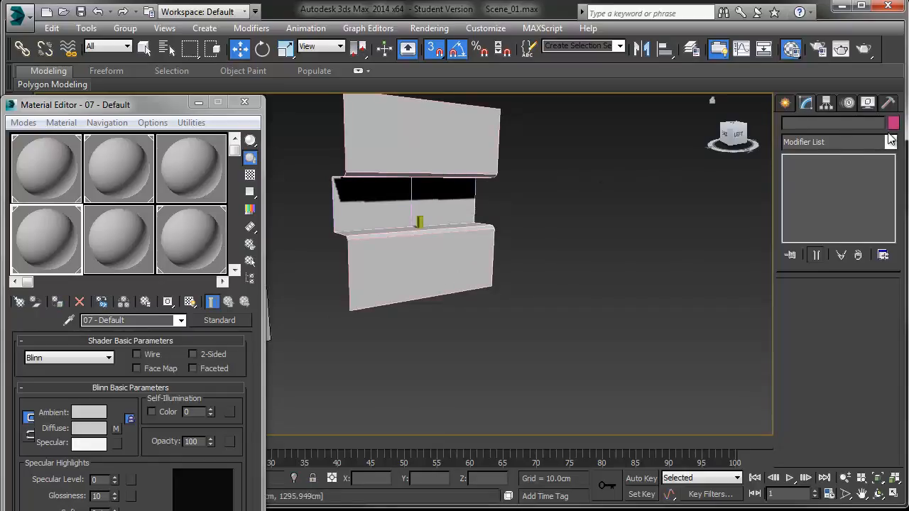
drag(358, 277, 406, 285)
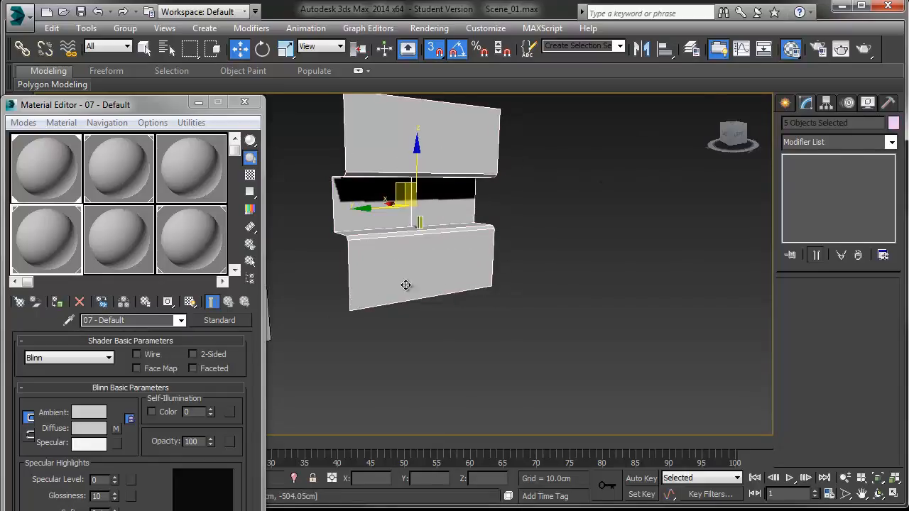
alt+click(421, 225)
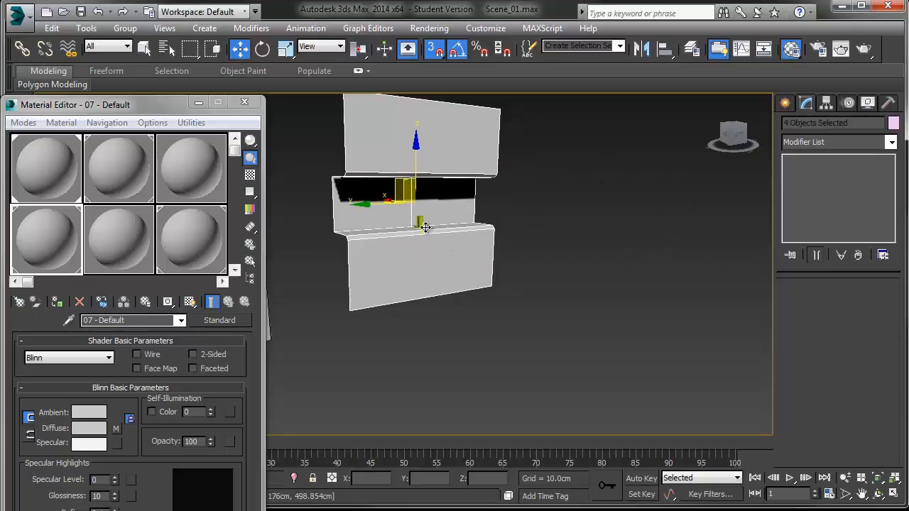
Step: Select and inspect the individual set pieces from different angles
click(894, 123)
click(562, 292)
click(527, 338)
alt+middle_drag(546, 284, 556, 241)
click(529, 266)
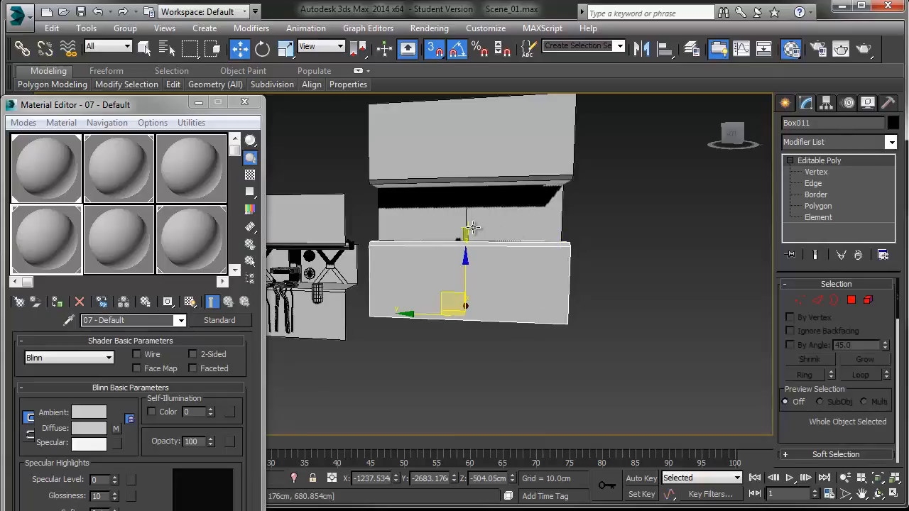
alt+middle_drag(475, 224, 499, 261)
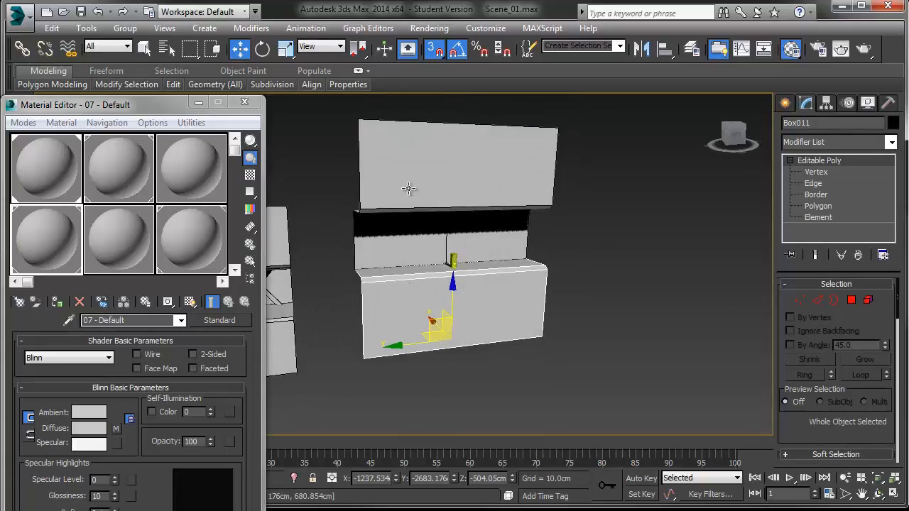
click(403, 236)
click(483, 236)
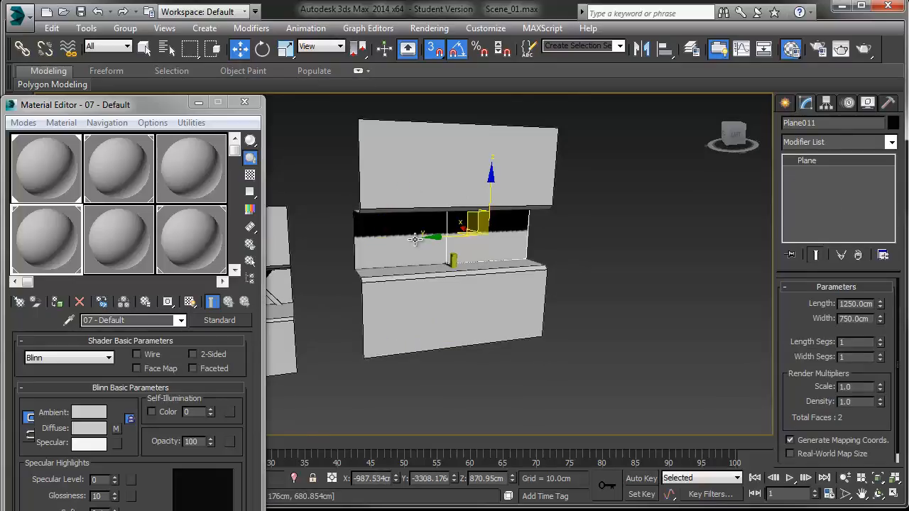
click(507, 379)
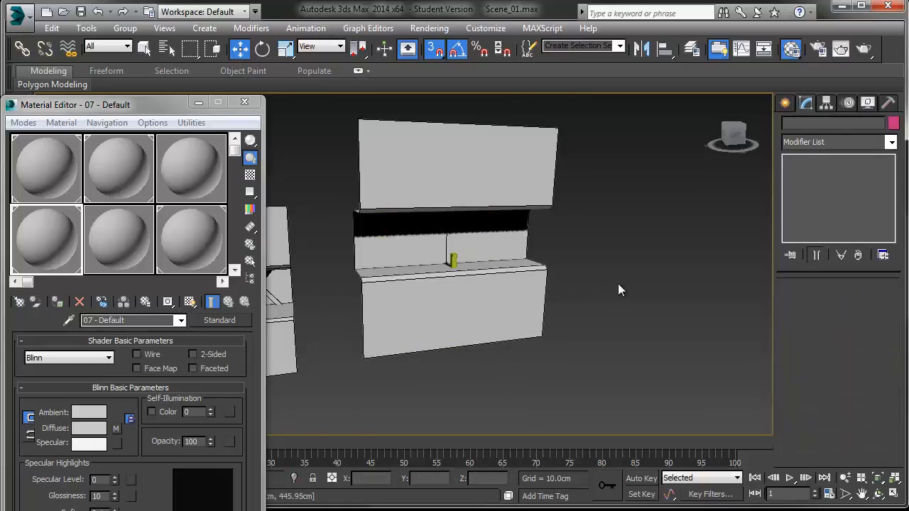
Step: Check the reference image in IrfanView, then zoom in on Bob_theBox
key(alt+Tab)
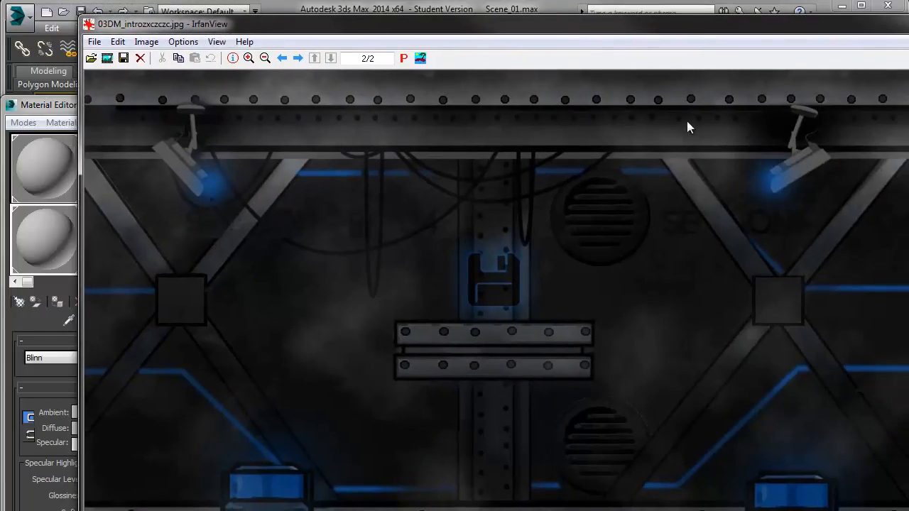
key(alt+Tab)
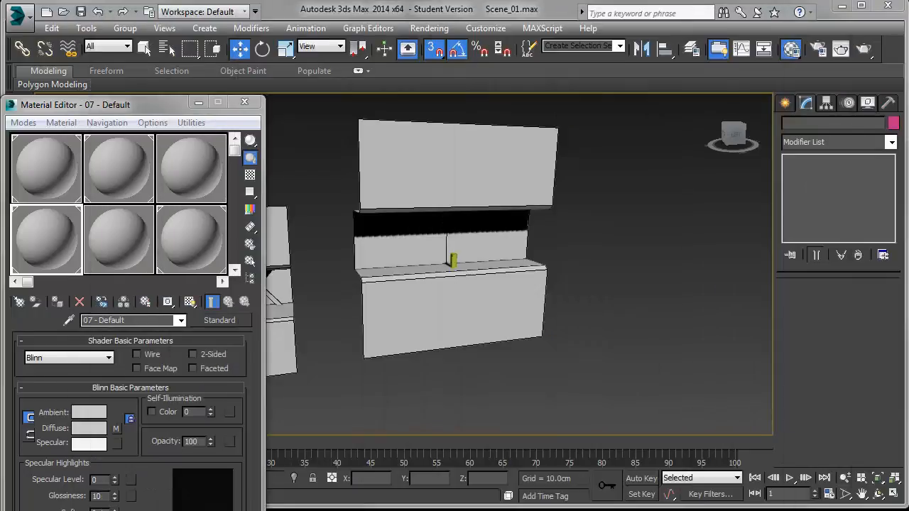
click(453, 262)
key(z)
scroll(438, 283, down, 10)
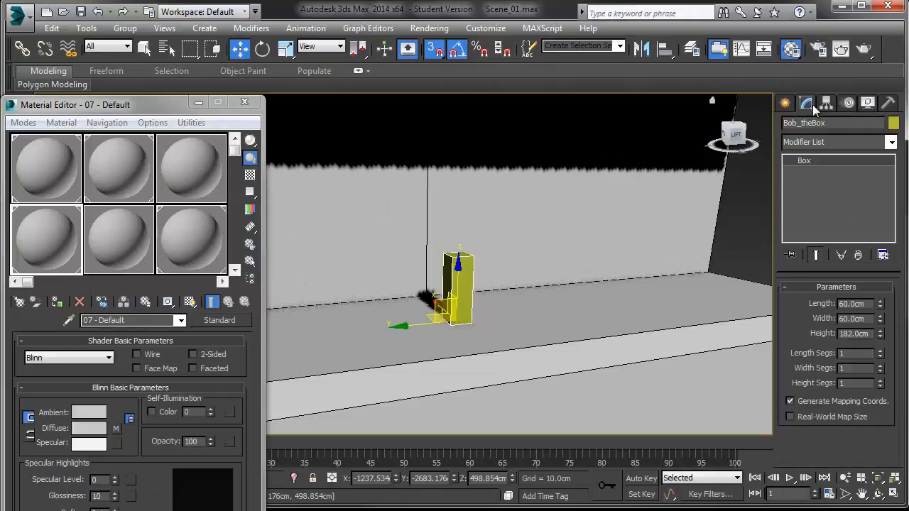
Step: Create a large box and move it over Bob_theBox in front of the backdrop
click(789, 105)
click(820, 193)
drag(637, 305, 331, 378)
click(374, 290)
alt+middle_drag(400, 311, 568, 239)
scroll(442, 331, down, 5)
key(w)
drag(567, 239, 579, 260)
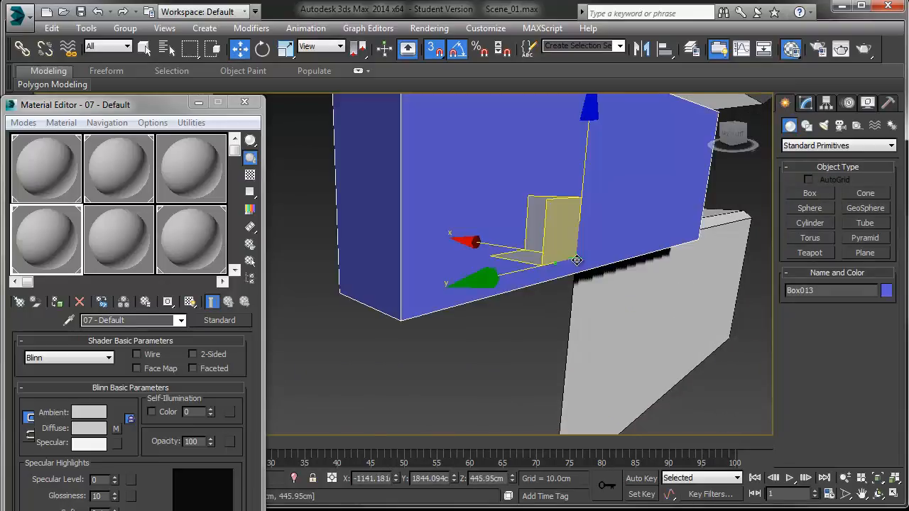
middle_drag(578, 261, 564, 279)
scroll(561, 284, down, 3)
Step: Set the new box's length to 1200 cm
key(s)
scroll(561, 284, down, 3)
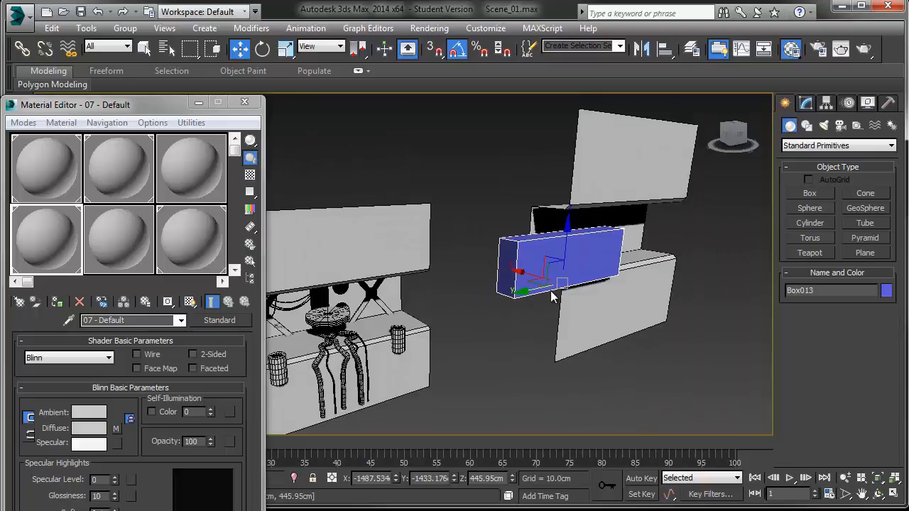
click(809, 104)
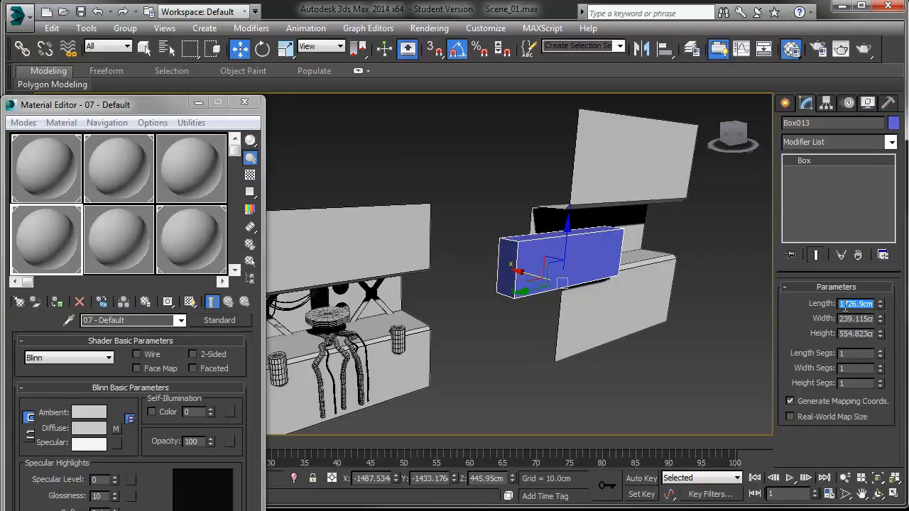
key(Return)
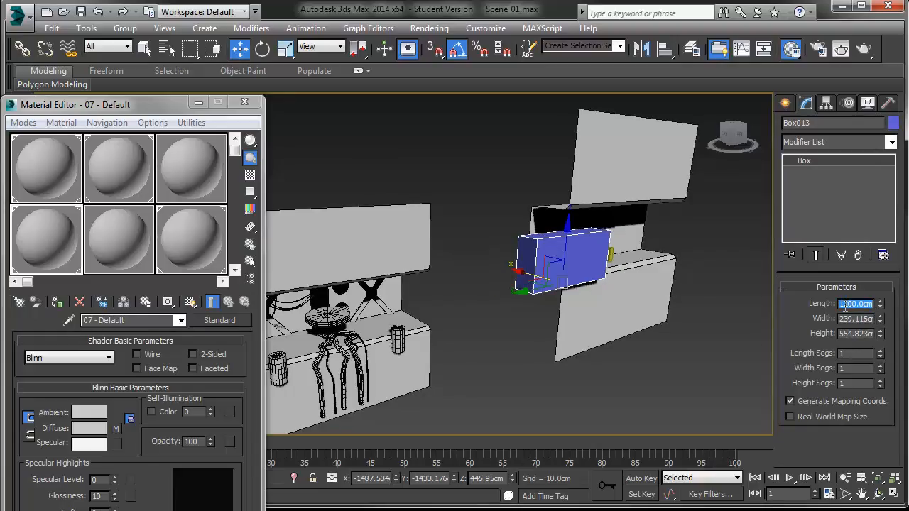
Step: Move the box up near the ceiling in front of the backdrop
alt+middle_drag(648, 278, 561, 306)
drag(470, 322, 578, 324)
scroll(571, 334, up, 3)
click(571, 335)
click(596, 316)
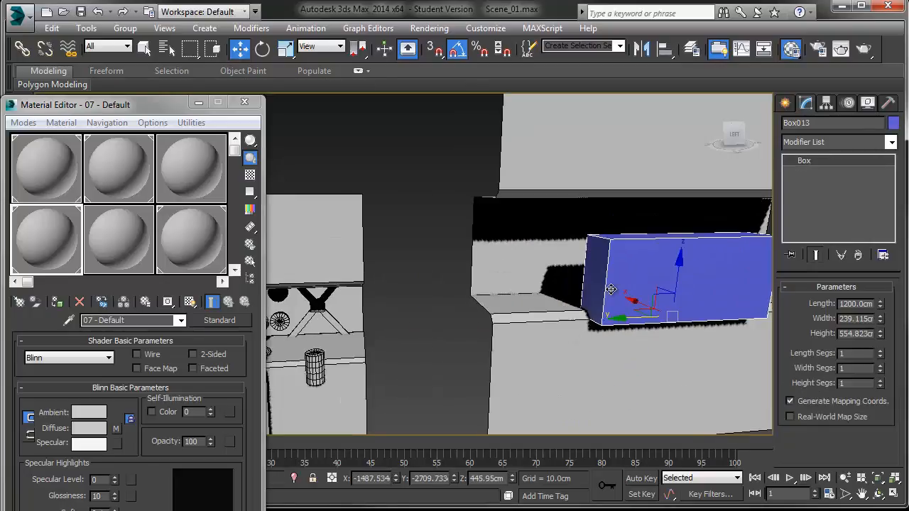
alt+middle_drag(595, 316, 657, 296)
drag(622, 299, 580, 300)
drag(640, 245, 639, 220)
alt+middle_drag(640, 220, 602, 212)
Step: Set the box's length to 2500 cm
key(l)
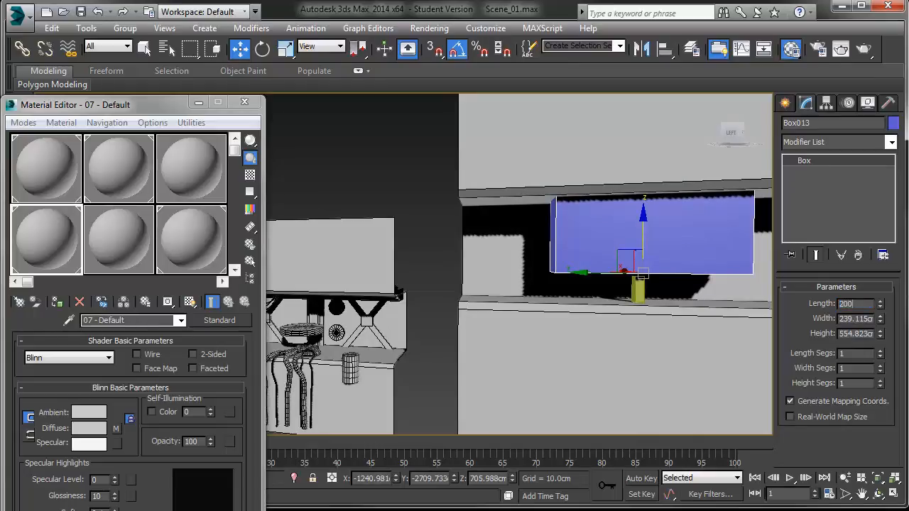
text(0)
key(Return)
middle_drag(714, 238, 565, 247)
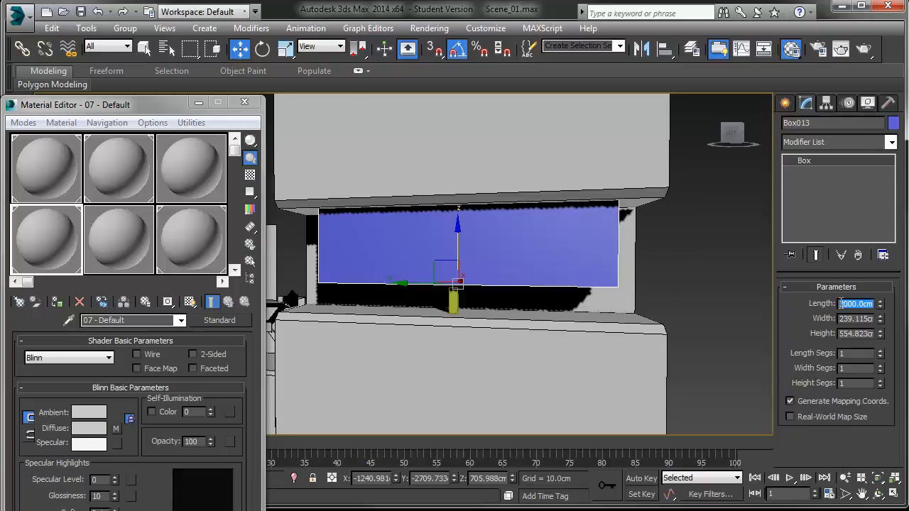
key(Return)
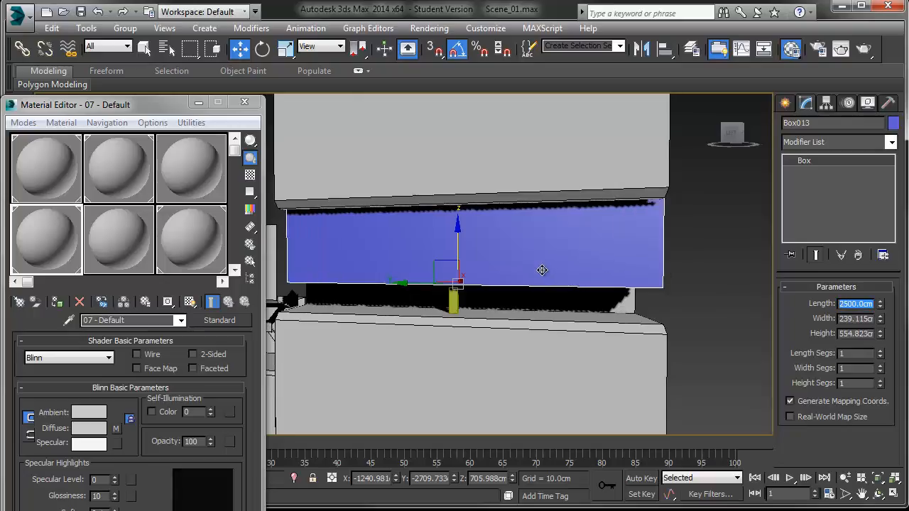
Step: Set the box's width and height to 150 cm each
double_click(848, 314)
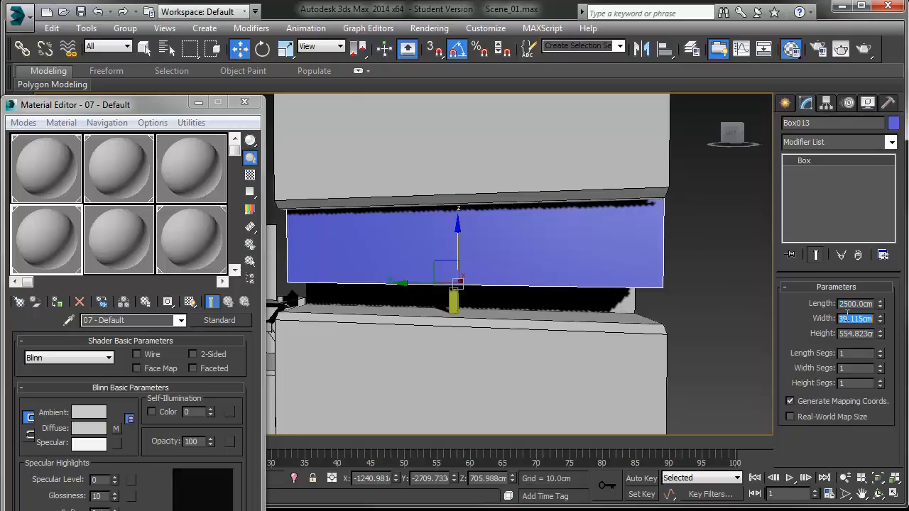
key(BackSpace)
text(150)
key(Tab)
text(1)
key(Return)
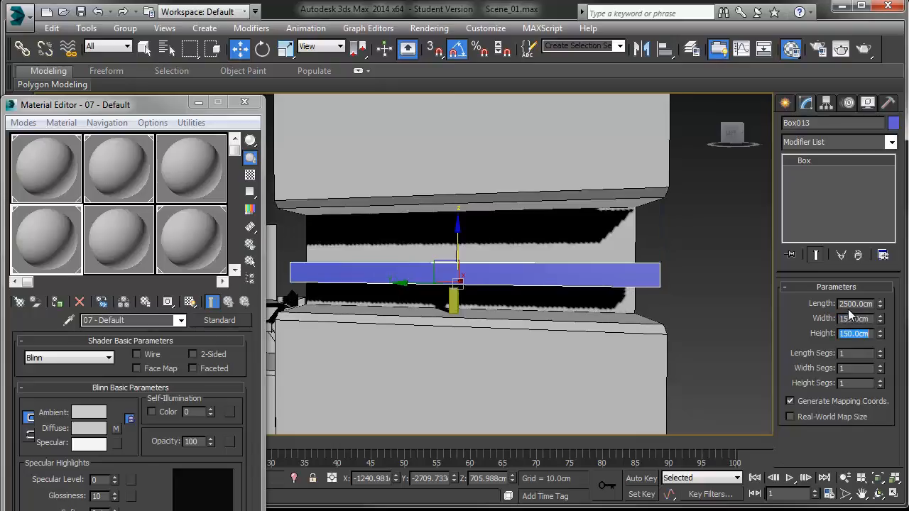
Step: Raise the beam box up to the ceiling and undo the last snapped move
alt+middle_drag(524, 269, 429, 270)
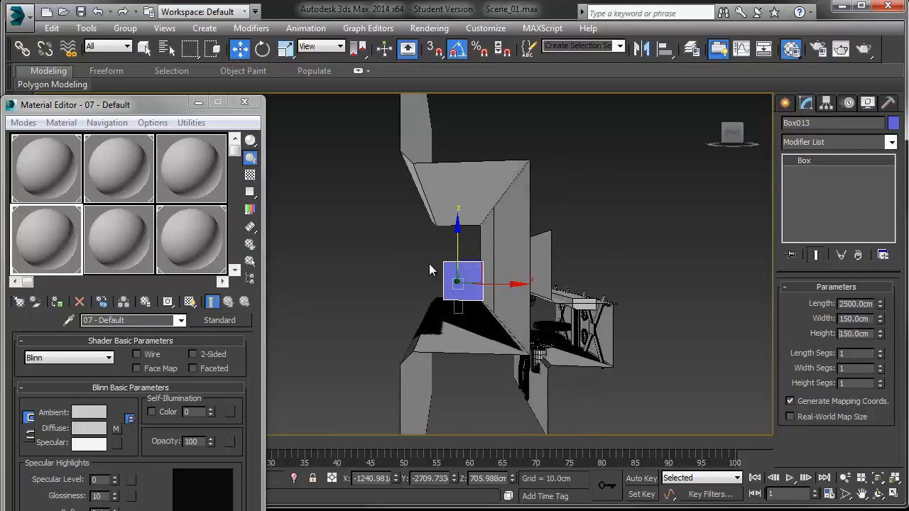
drag(457, 237, 458, 139)
alt+middle_drag(458, 139, 518, 226)
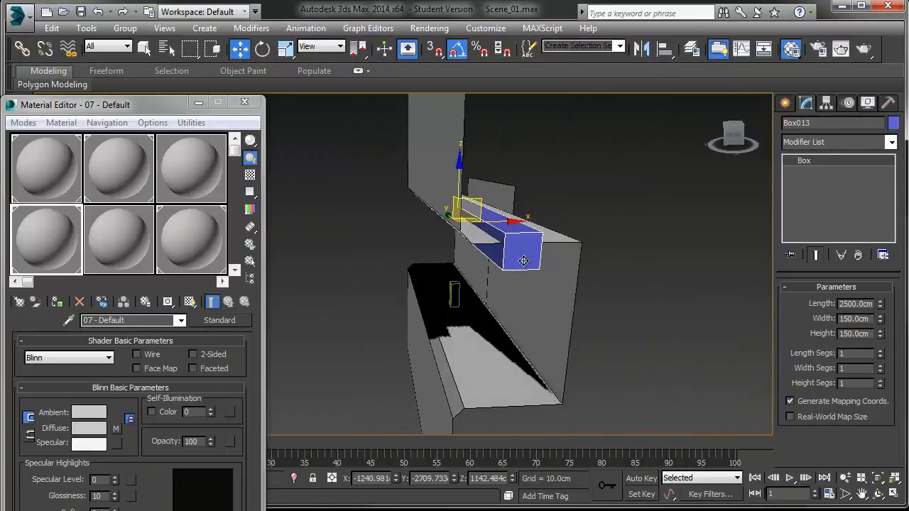
key(s)
drag(544, 233, 569, 240)
key(ctrl+z)
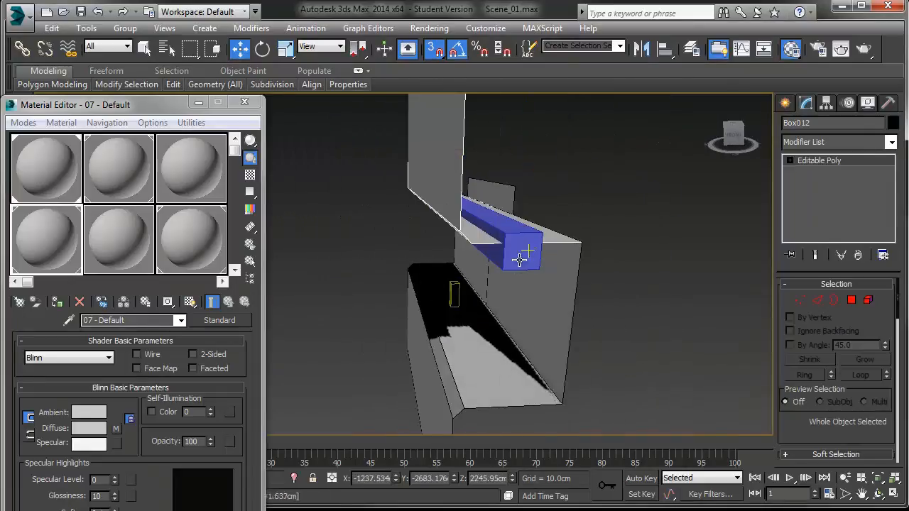
Step: Snap the beam box along the front edge of the ceiling
scroll(520, 255, up, 3)
click(505, 243)
drag(455, 187, 744, 231)
key(s)
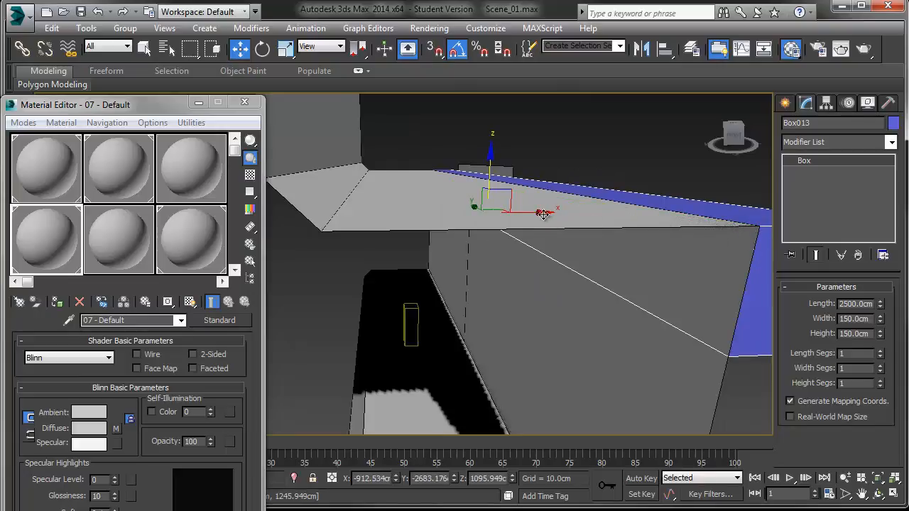
drag(543, 214, 477, 222)
scroll(478, 221, down, 5)
alt+middle_drag(494, 217, 599, 209)
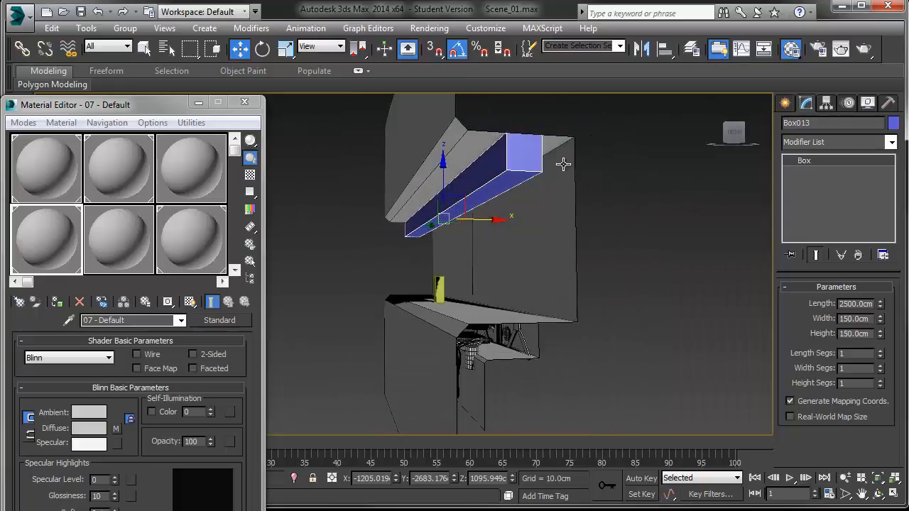
Step: Compare the set with the reference image and convert the beam box to an editable poly
key(alt+Tab)
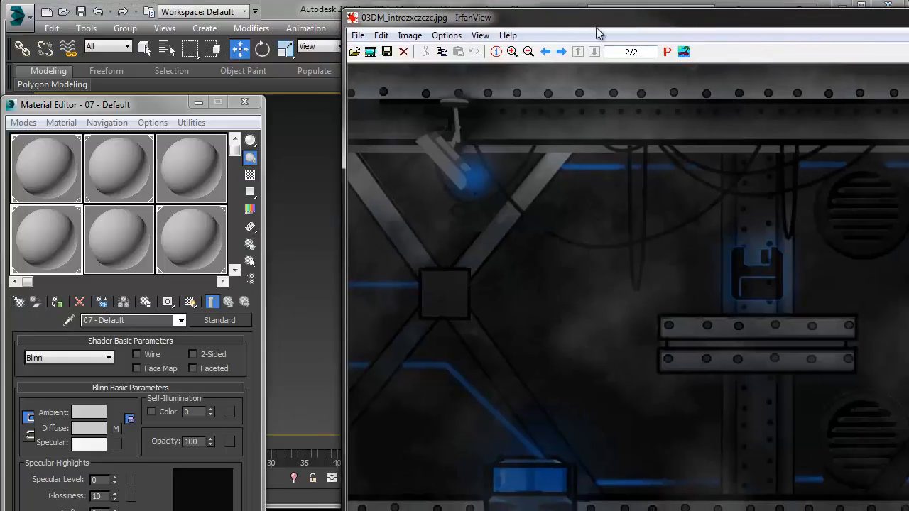
key(alt+Tab)
scroll(496, 163, up, 4)
alt+middle_drag(502, 191, 607, 185)
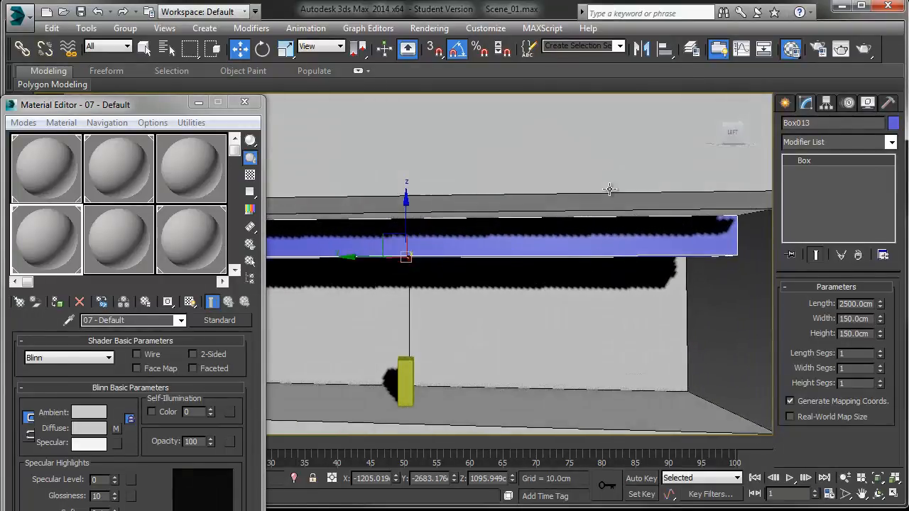
key(l)
key(z)
scroll(578, 197, up, 5)
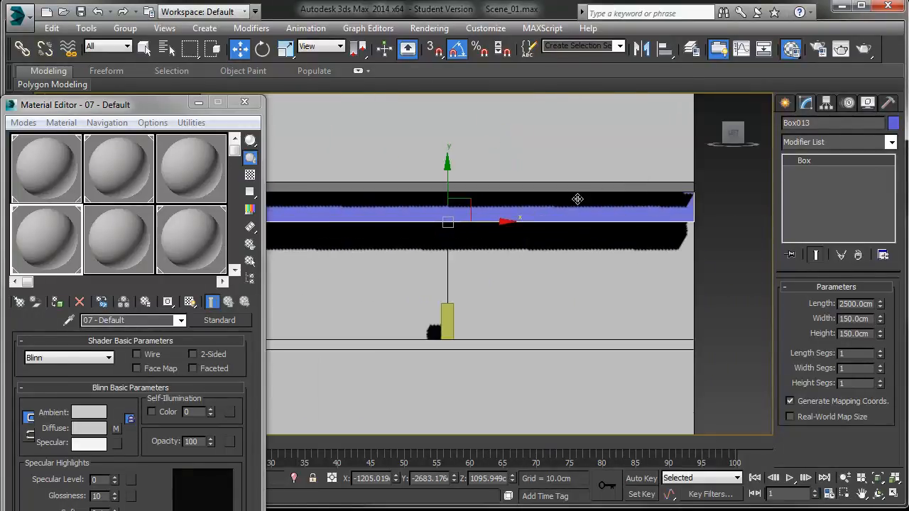
middle_drag(570, 195, 564, 197)
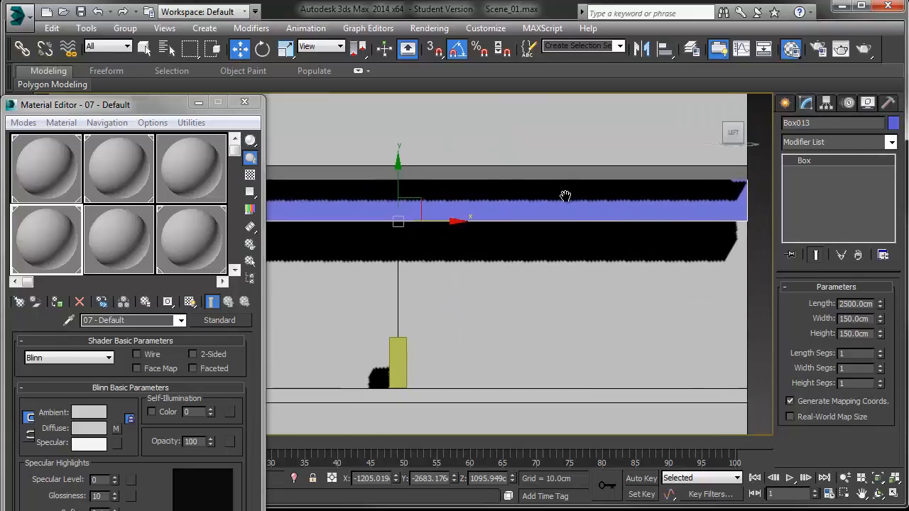
drag(399, 172, 399, 163)
middle_drag(412, 211, 490, 234)
right_click(559, 229)
mouse_move(585, 361)
click(732, 367)
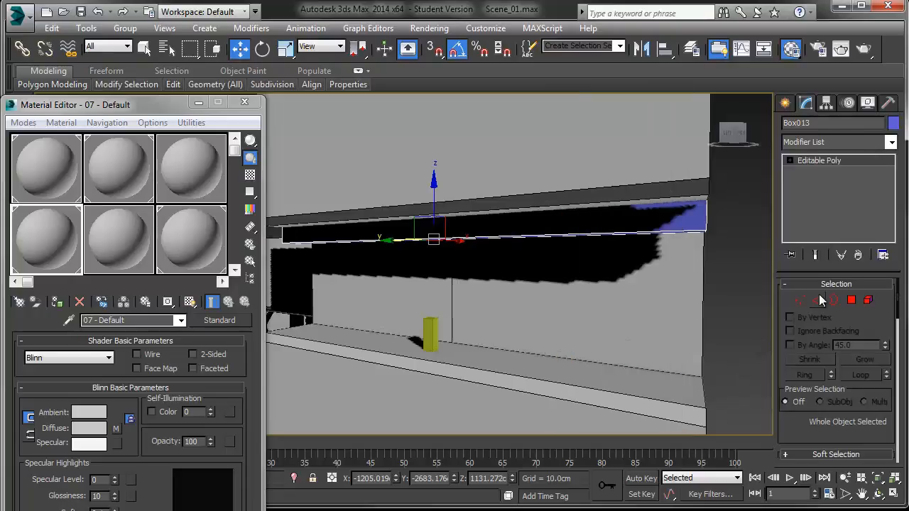
Step: Chamfer the beam's lower front edge by 25 cm
click(818, 300)
click(643, 228)
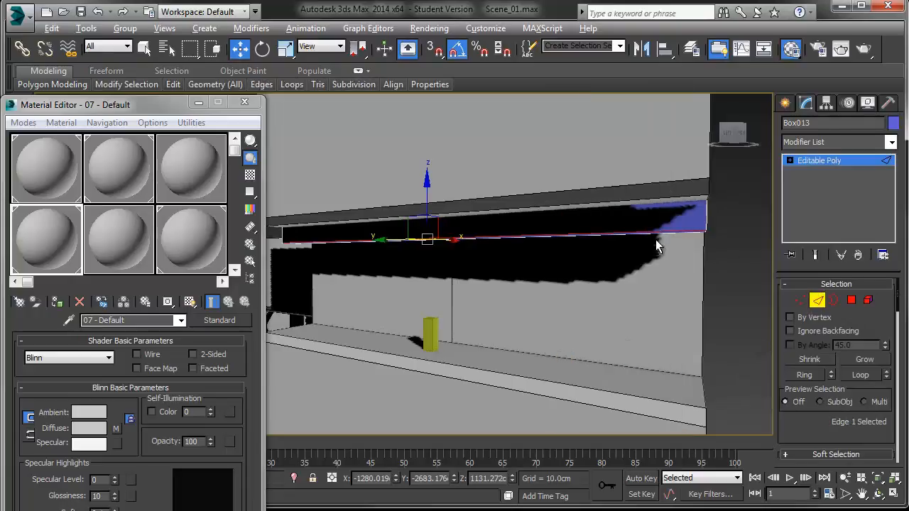
alt+middle_drag(655, 239, 595, 213)
drag(782, 425, 782, 269)
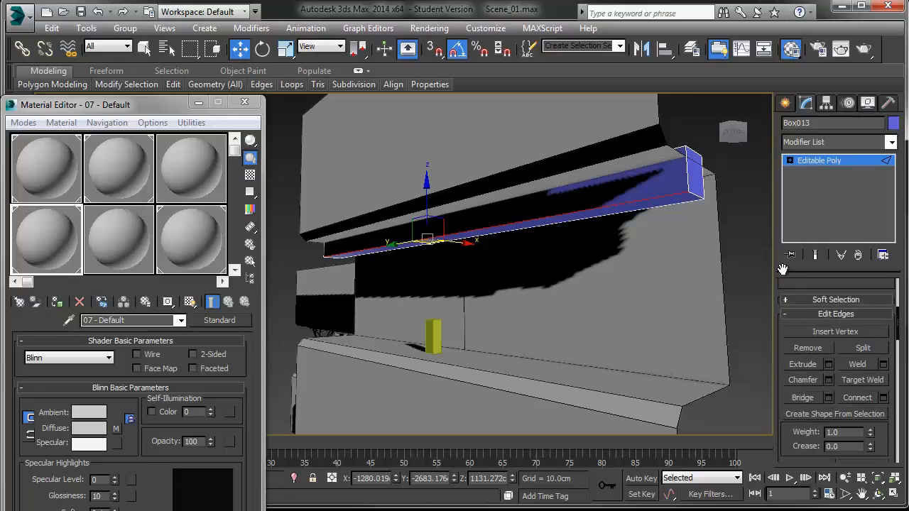
click(829, 381)
drag(414, 273, 416, 210)
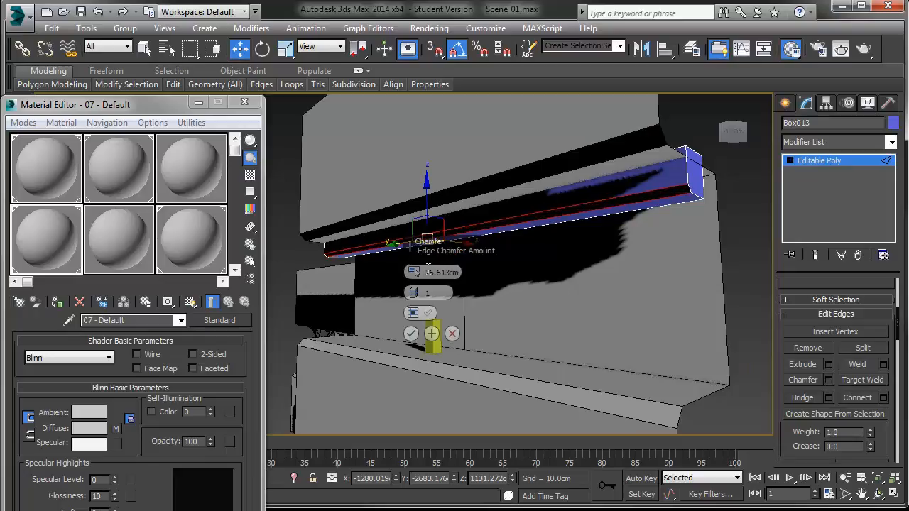
text(2)
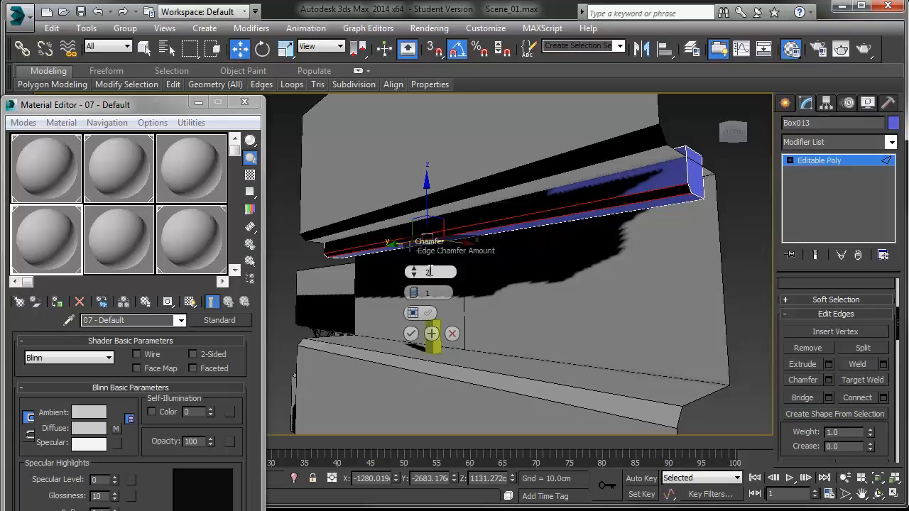
click(410, 333)
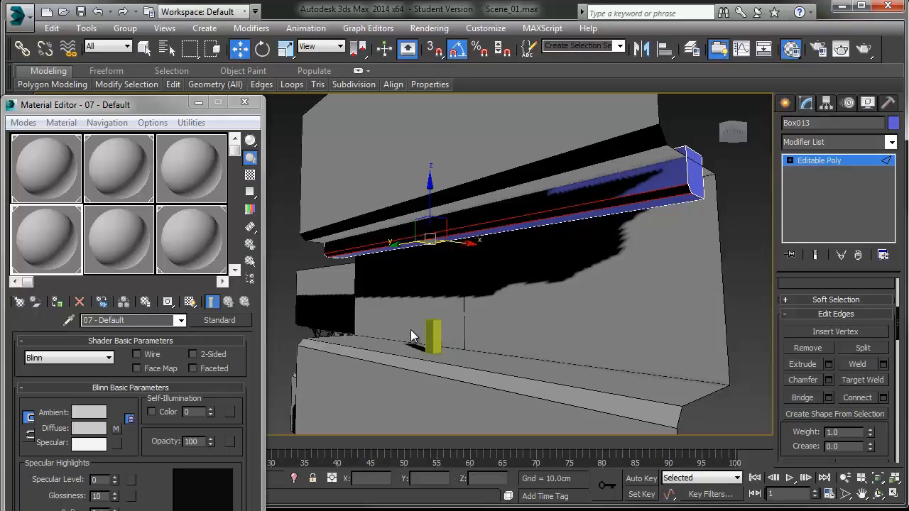
Step: Select and delete the beam's hidden polygons at its ends and top
click(791, 160)
click(818, 206)
click(699, 171)
alt+middle_drag(699, 171, 662, 193)
ctrl+click(698, 149)
alt+middle_drag(692, 156, 566, 233)
ctrl+click(550, 230)
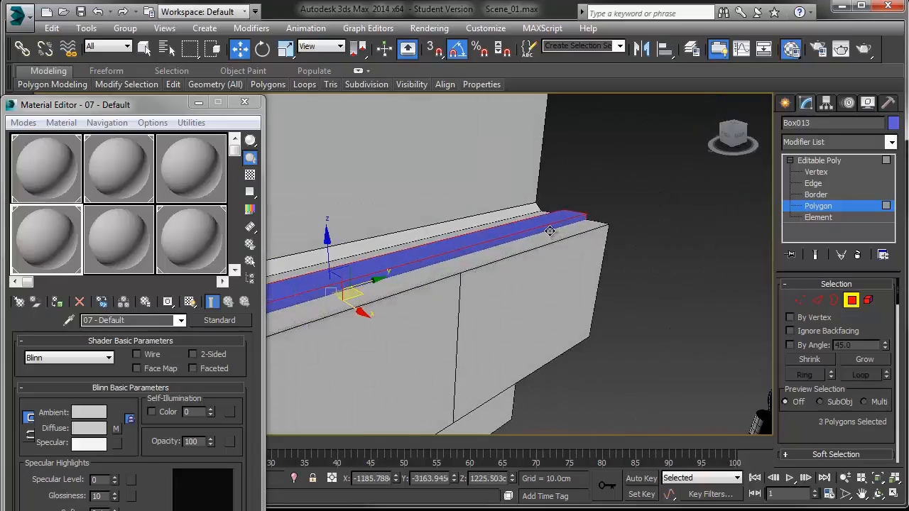
alt+middle_drag(646, 230, 693, 245)
ctrl+click(639, 332)
key(Delete)
scroll(606, 286, down, 6)
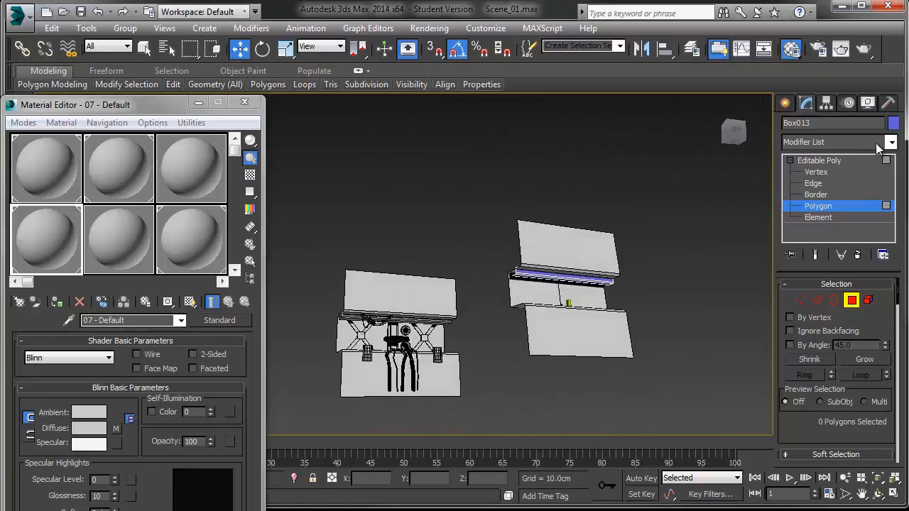
Step: Leave sub-object mode and apply the second sample slot's material to the beam
click(819, 160)
key(z)
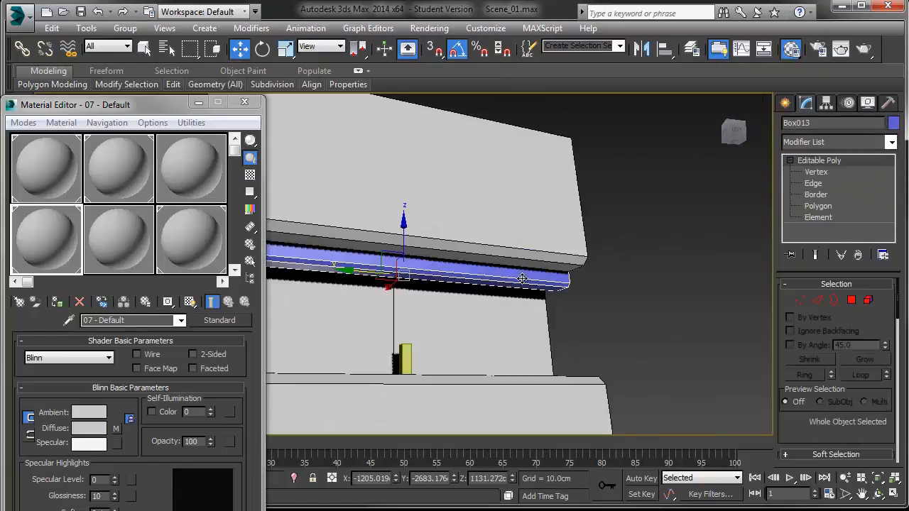
click(894, 123)
click(562, 290)
click(525, 336)
drag(118, 177, 371, 280)
Step: Reselect the beam, close the material editor and set the perspective viewport to Shaded display
scroll(371, 279, down, 5)
click(551, 282)
alt+middle_drag(551, 282, 492, 282)
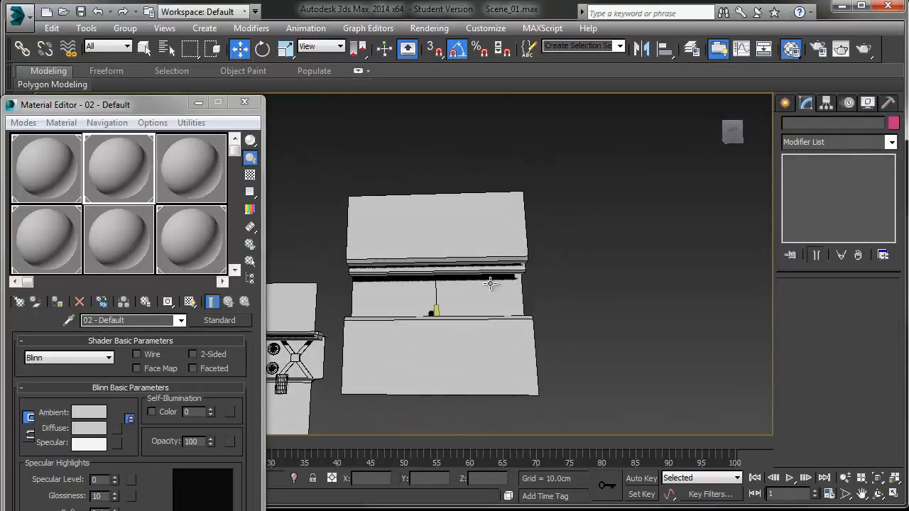
click(492, 282)
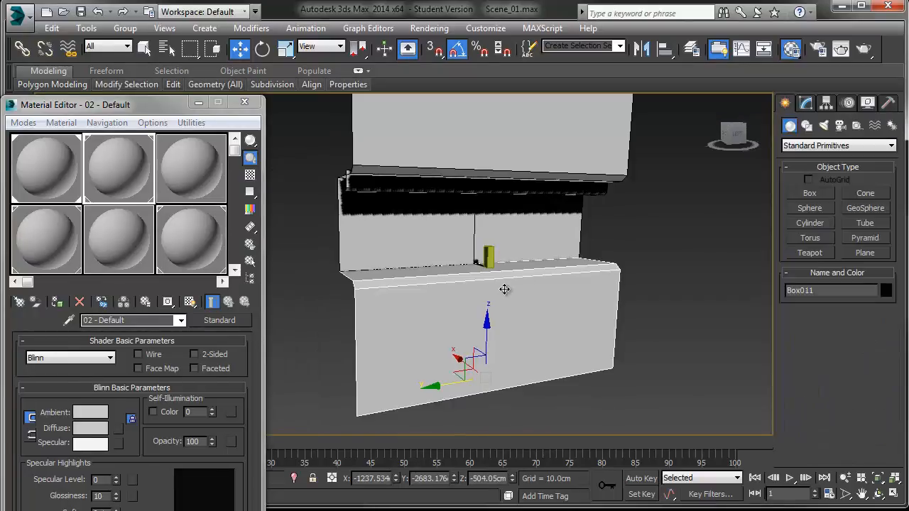
alt+middle_drag(504, 289, 508, 283)
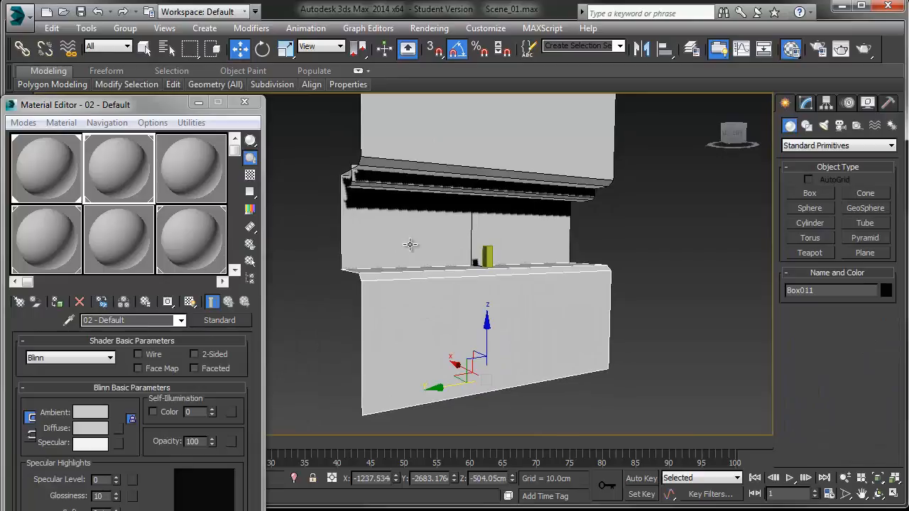
click(364, 188)
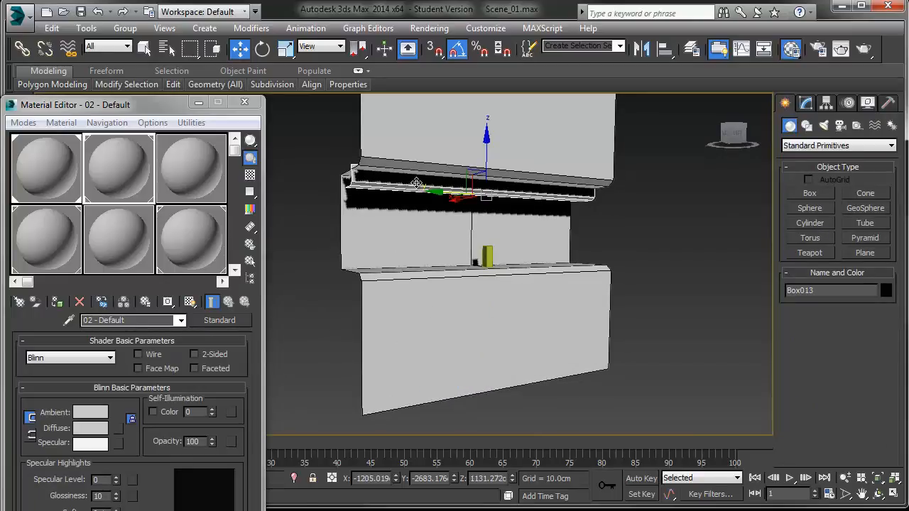
click(246, 103)
click(250, 194)
scroll(249, 196, up, 4)
middle_drag(292, 209, 124, 209)
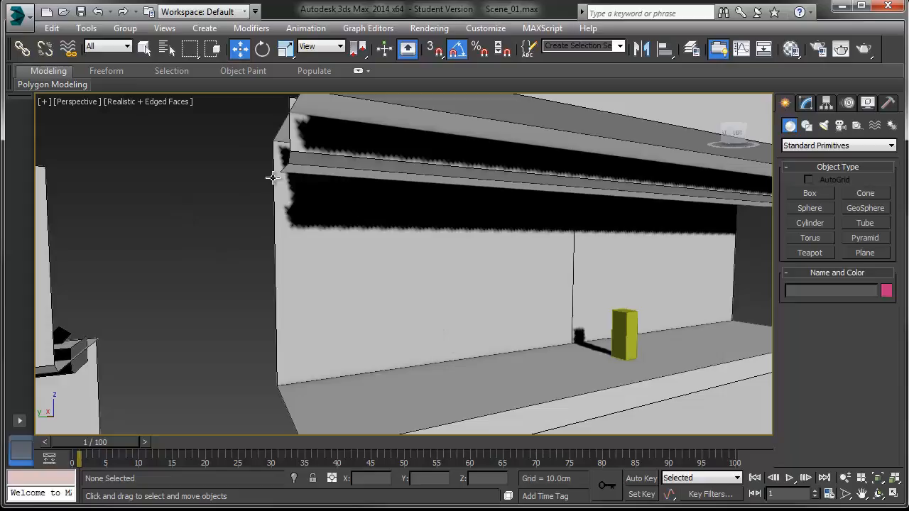
click(147, 103)
click(171, 130)
mouse_move(209, 252)
middle_down()
mouse_move(271, 265)
mouse_move(255, 265)
mouse_move(304, 256)
mouse_move(220, 269)
mouse_move(532, 363)
middle_up()
scroll(256, 265, down, 3)
Step: Check the reference image and create a box about 153 × 125 × 83 cm in front of the set
drag(908, 26, 214, 0)
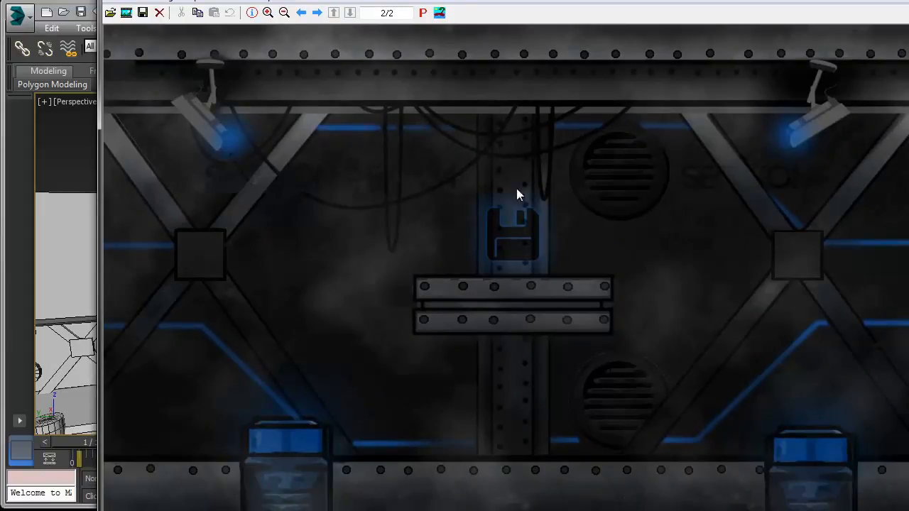
drag(214, 0, 908, 22)
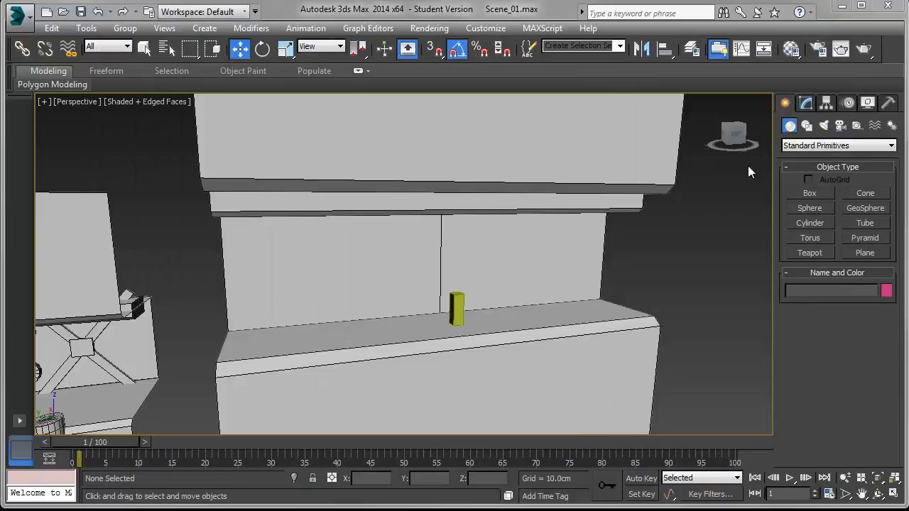
click(812, 192)
middle_drag(506, 264, 481, 282)
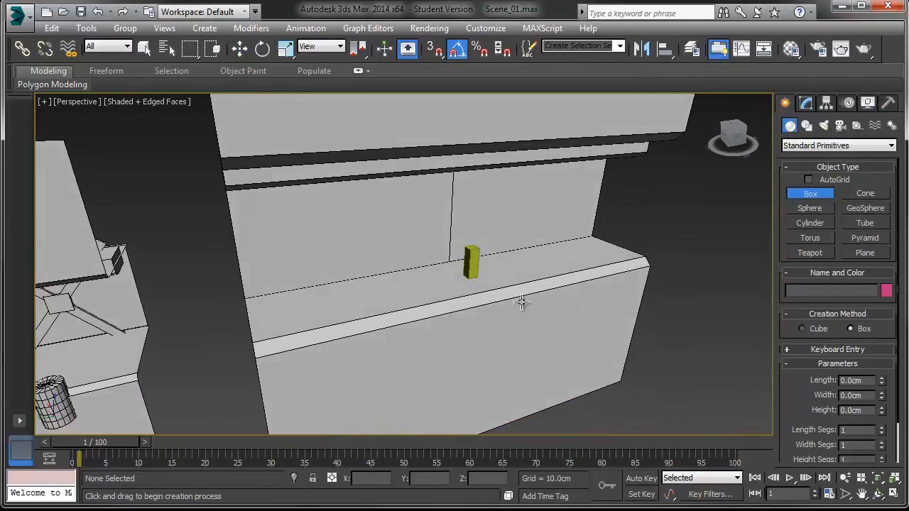
middle_drag(576, 304, 568, 274)
mouse_move(610, 414)
mouse_down()
mouse_move(609, 402)
mouse_move(613, 419)
mouse_up()
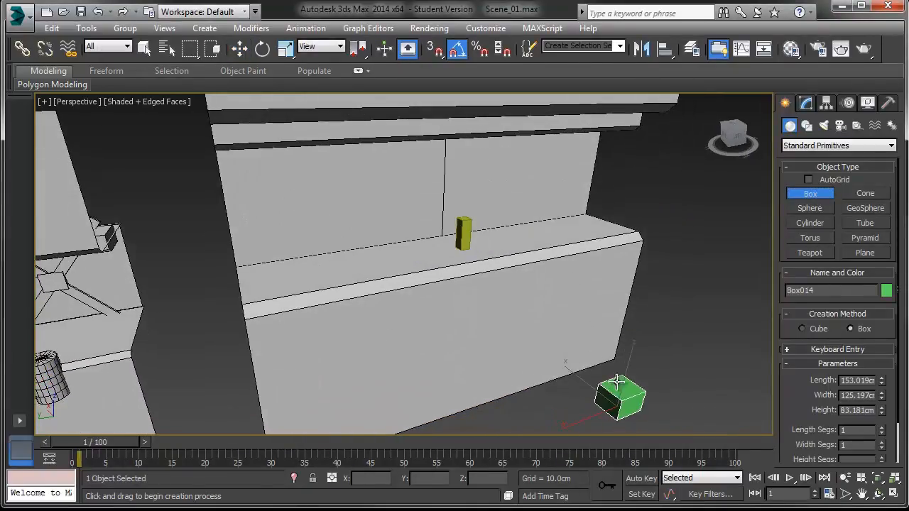
Step: Quick Align the new box to the back wall and move it down to the floor ledge
click(619, 220)
key(w)
key(shift+a)
click(238, 233)
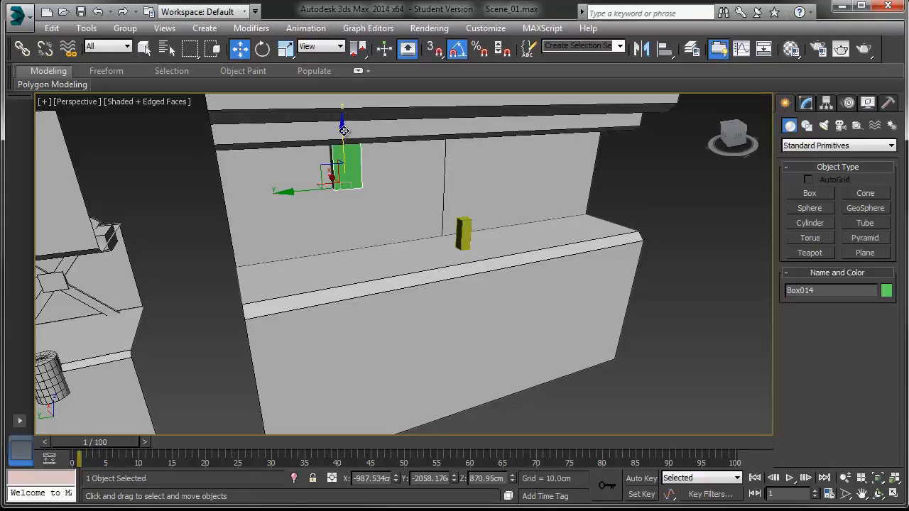
drag(342, 130, 334, 281)
drag(301, 325, 387, 313)
scroll(388, 313, up, 10)
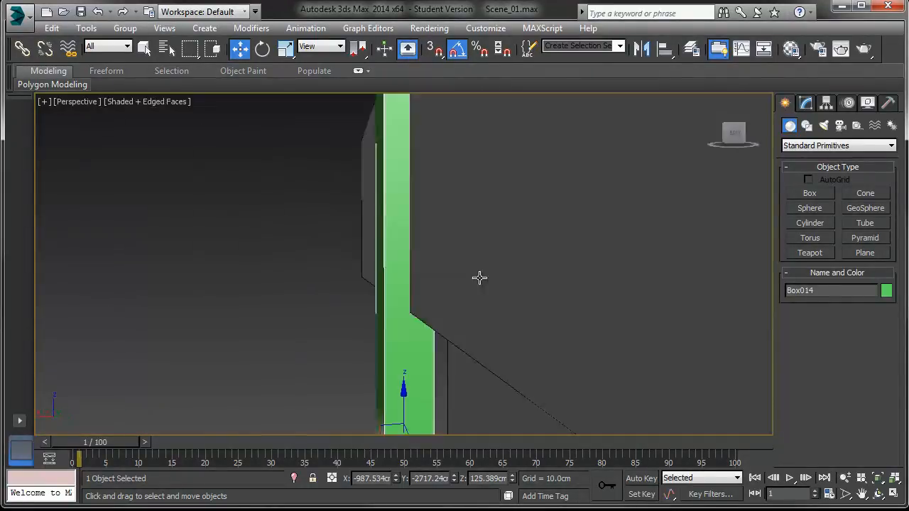
alt+middle_drag(479, 278, 284, 219)
click(287, 222)
scroll(299, 229, down, 5)
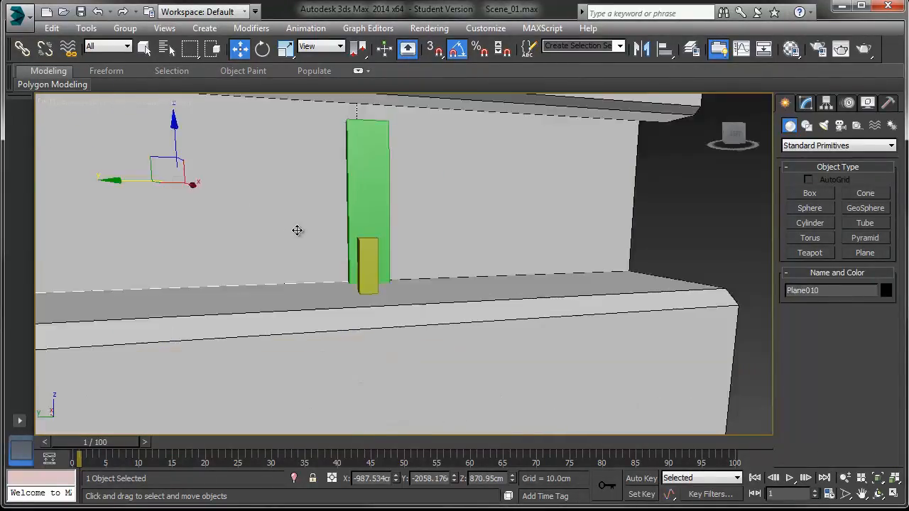
Step: Reselect the box and move it into place as a vertical pillar against the back wall
click(456, 198)
click(304, 205)
click(404, 201)
click(343, 205)
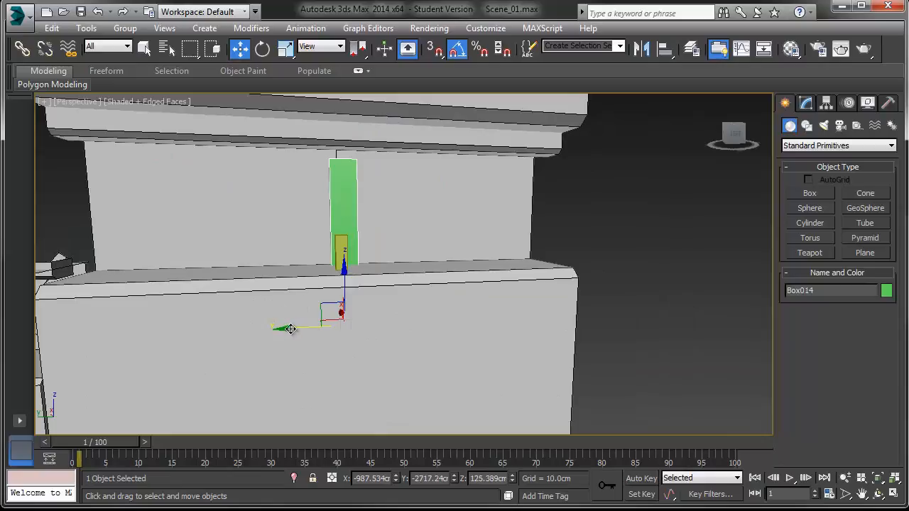
drag(291, 329, 287, 328)
alt+middle_drag(355, 269, 332, 270)
drag(337, 275, 333, 219)
key(z)
alt+middle_drag(344, 220, 182, 216)
Step: Set the pillar box's height to about 805 cm
click(806, 103)
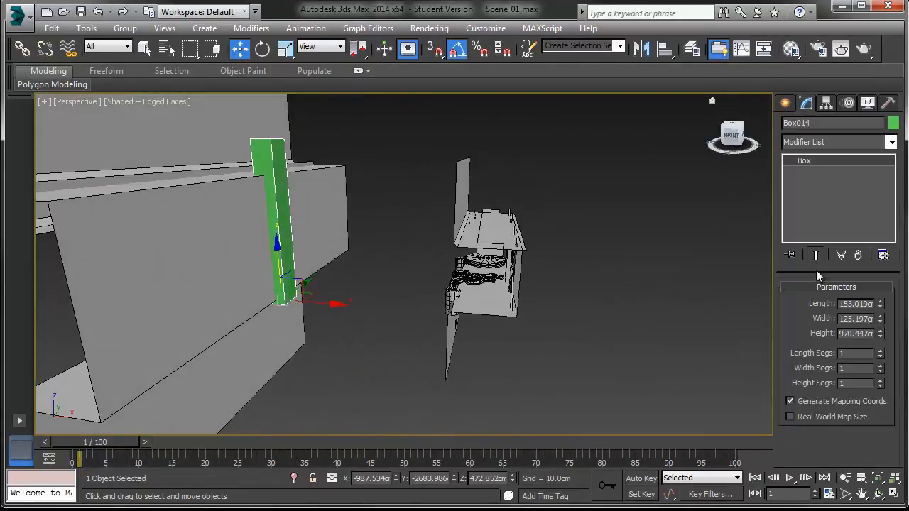
drag(880, 337, 881, 347)
alt+middle_drag(426, 305, 557, 311)
key(z)
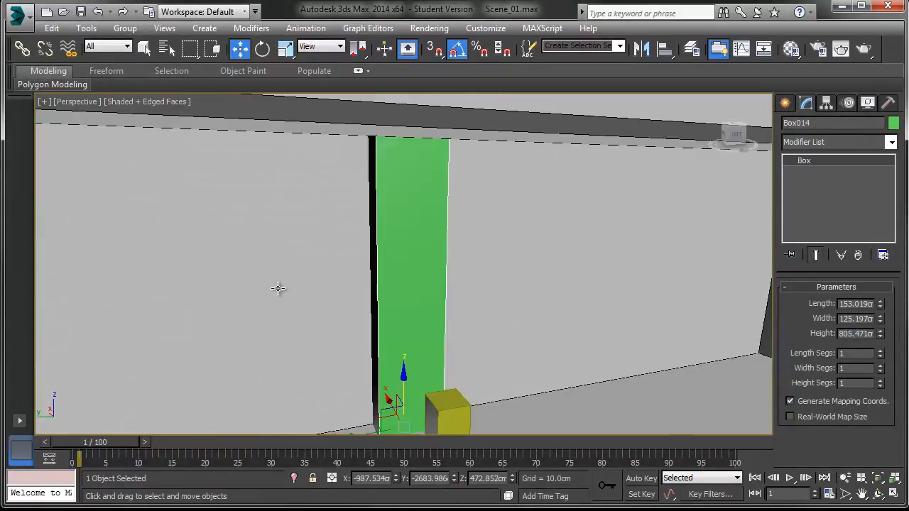
Step: Convert the pillar box to an editable poly
alt+middle_drag(280, 290, 427, 299)
right_click(427, 298)
mouse_move(490, 426)
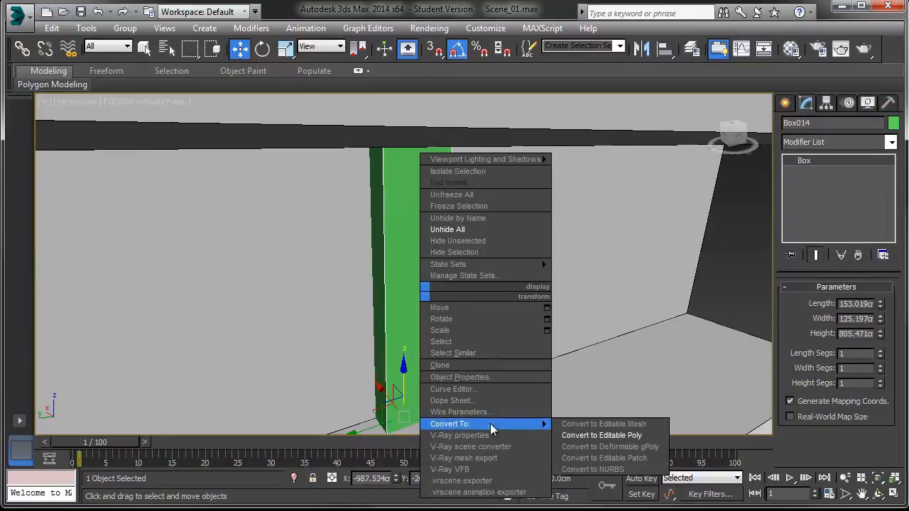
click(583, 434)
Step: Select and delete the pillar's hidden polygons, including its bottom face
click(858, 303)
alt+middle_drag(503, 339, 672, 270)
alt+middle_drag(522, 269, 361, 302)
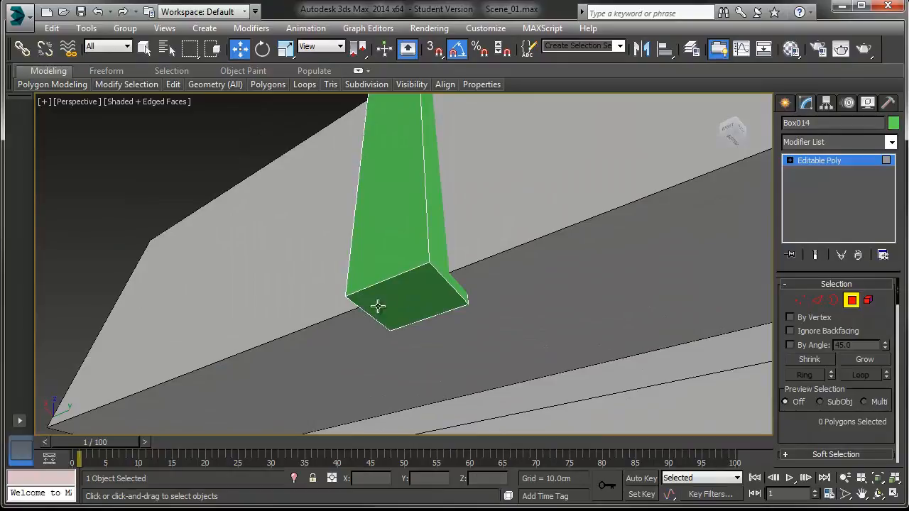
click(378, 306)
ctrl+click(383, 237)
scroll(384, 239, down, 3)
alt+middle_drag(383, 239, 404, 388)
middle_drag(408, 261, 411, 341)
ctrl+click(397, 186)
key(Delete)
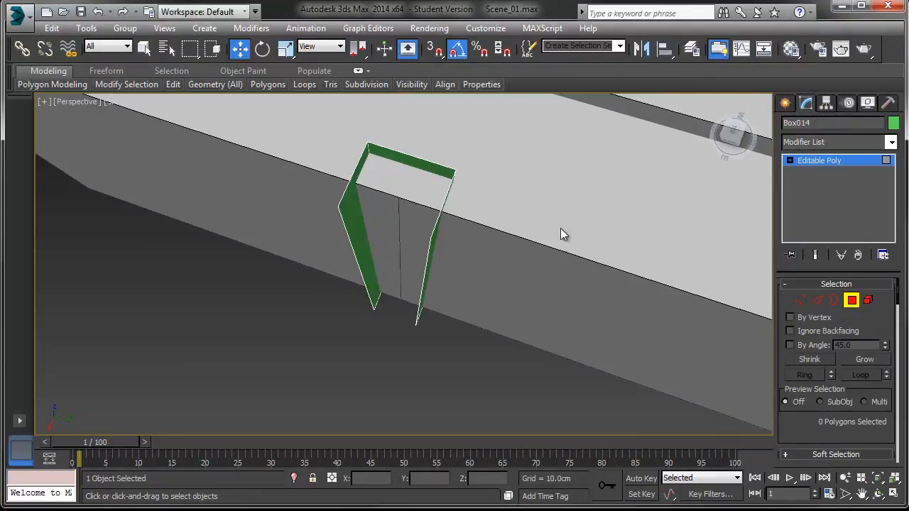
Step: Chamfer the pillar's two front vertical edges by about 13.3 cm
click(817, 301)
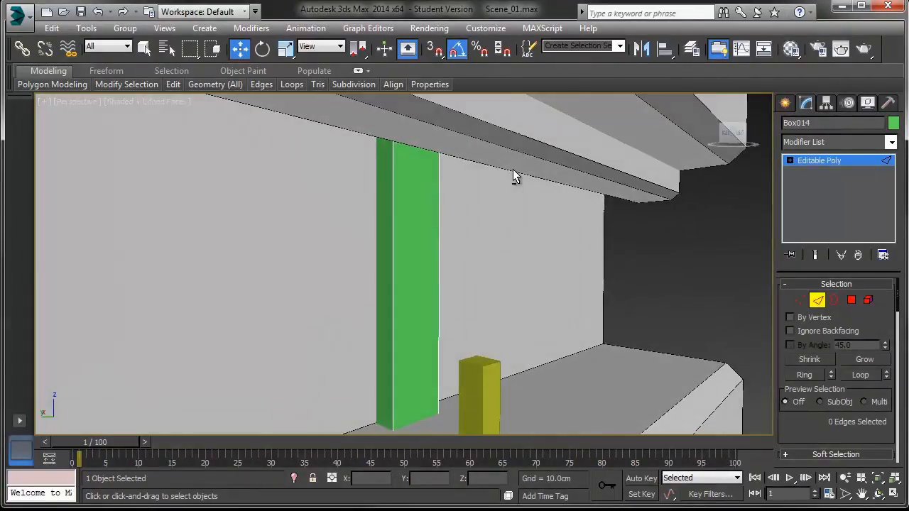
click(395, 229)
alt+middle_drag(396, 234, 290, 209)
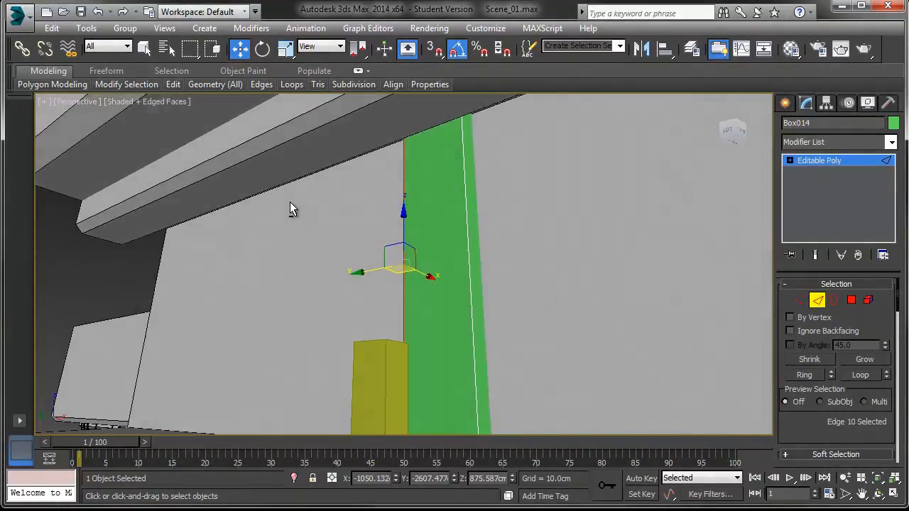
ctrl+click(473, 279)
drag(805, 419, 804, 283)
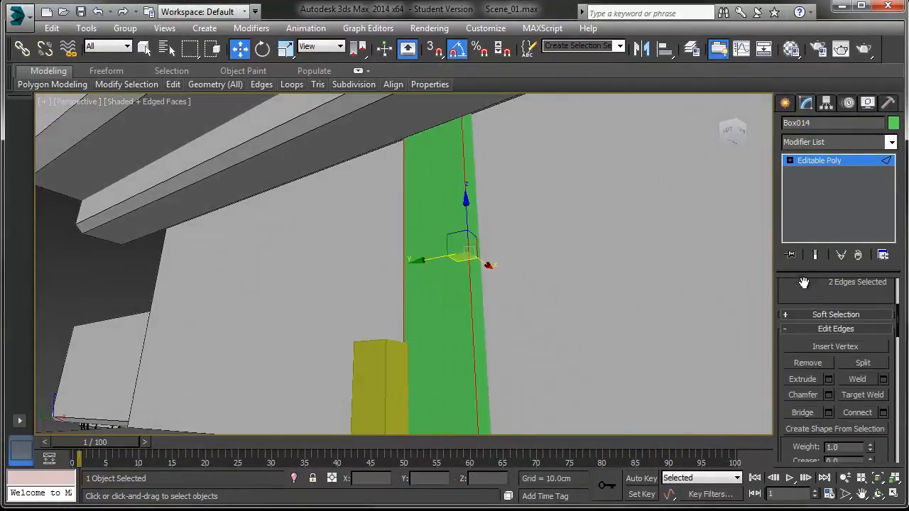
click(828, 395)
drag(414, 272, 412, 238)
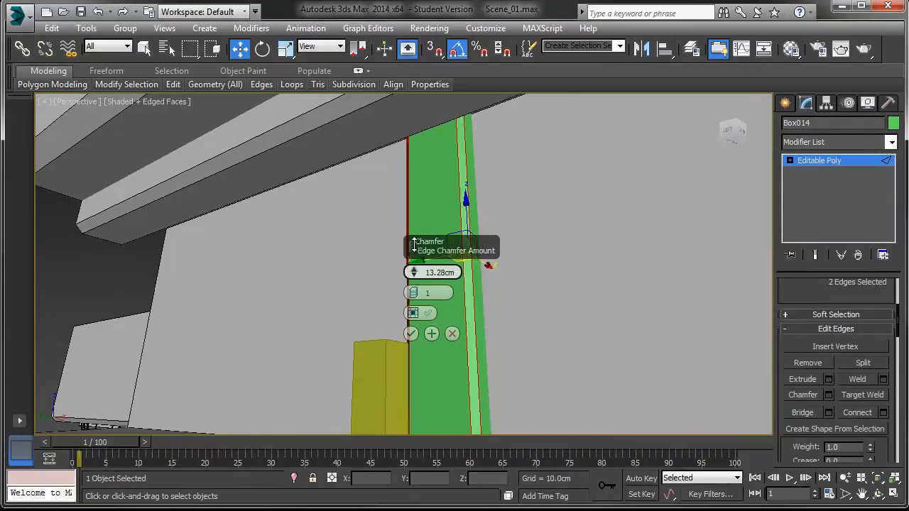
click(412, 334)
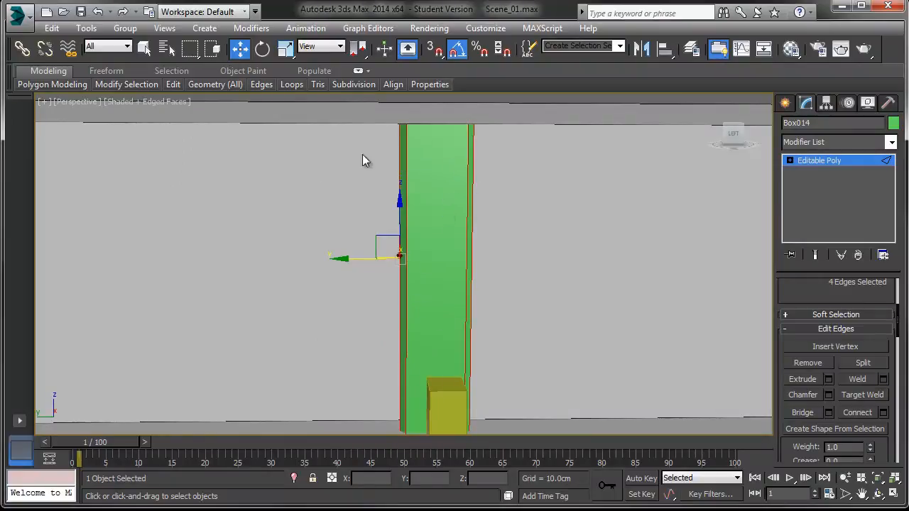
Step: Connect the pillar's two selected front edges with 2 segments at pinch 50, adding vertical edges down its front face
alt+middle_drag(676, 198, 691, 207)
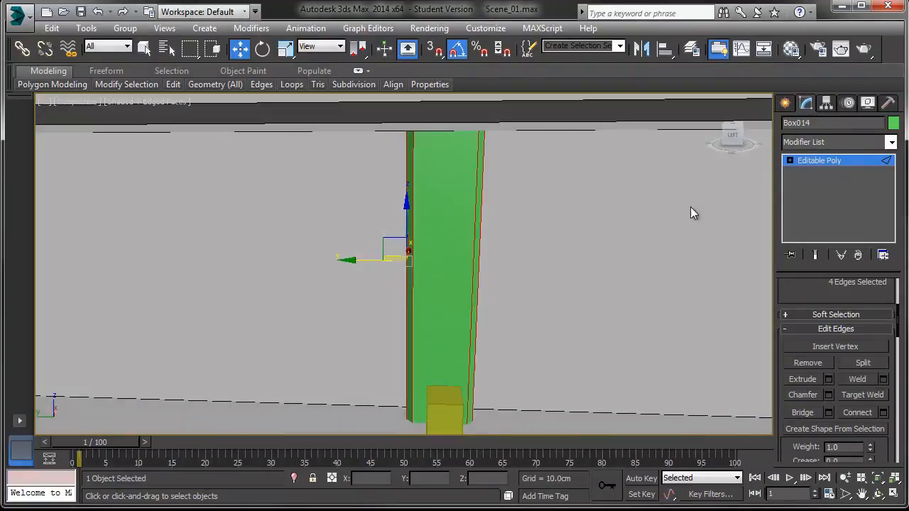
click(791, 161)
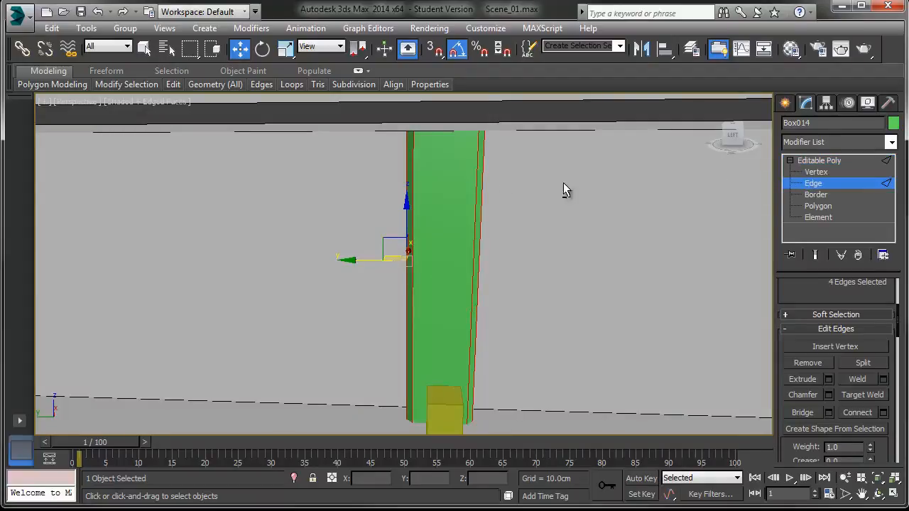
alt+middle_drag(482, 174, 451, 171)
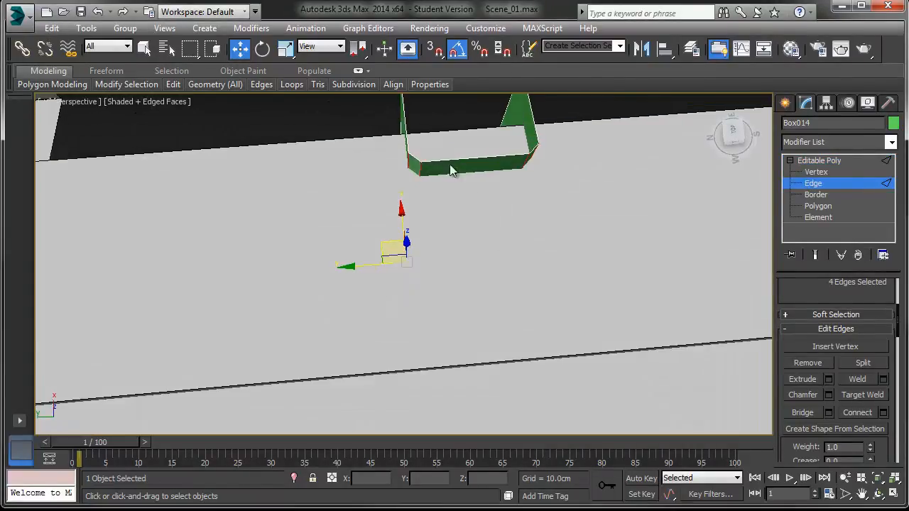
click(455, 159)
alt+middle_drag(476, 281, 463, 222)
ctrl+click(485, 126)
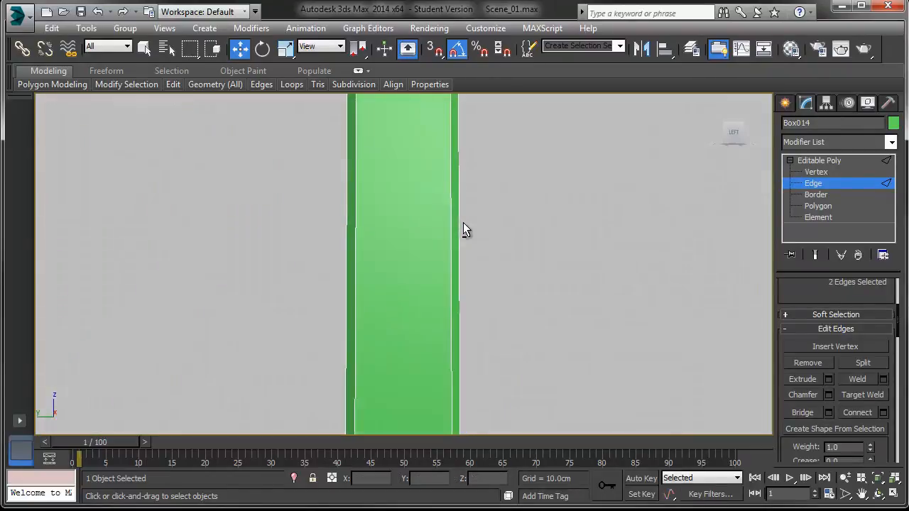
click(884, 413)
drag(417, 274, 418, 147)
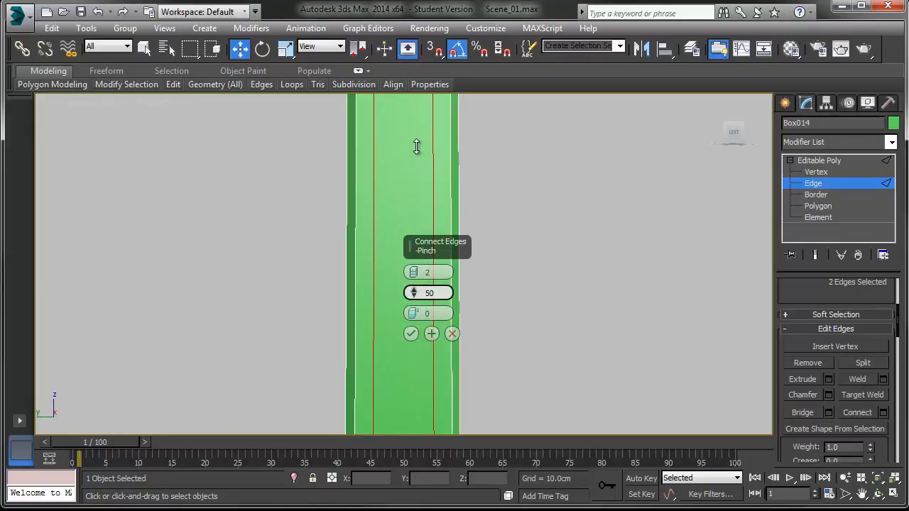
click(411, 334)
Step: Extrude the middle front strip polygon of the pillar outward after checking the reference image
drag(908, 3, 440, 2)
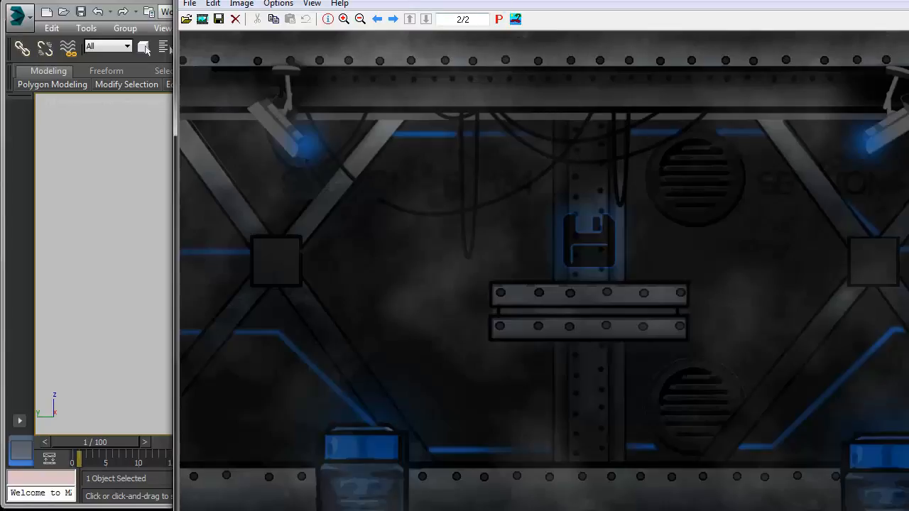
drag(402, 1, 908, 2)
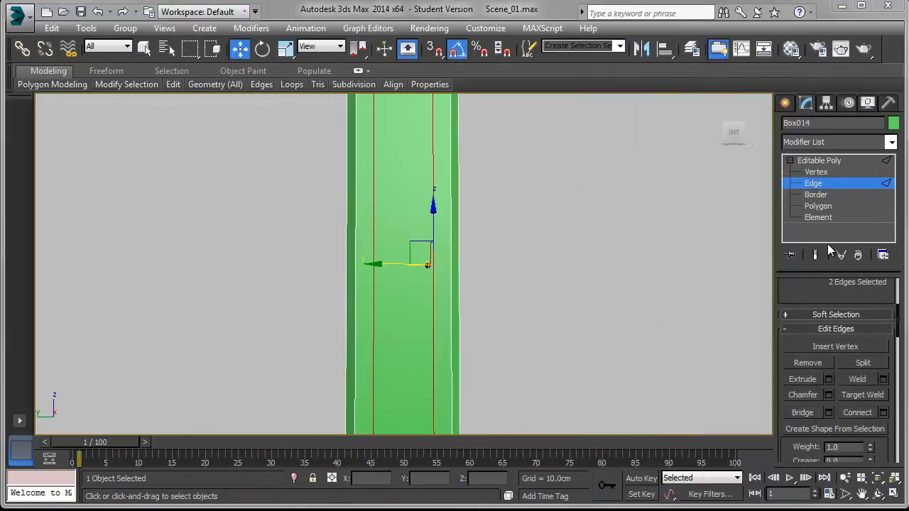
click(818, 206)
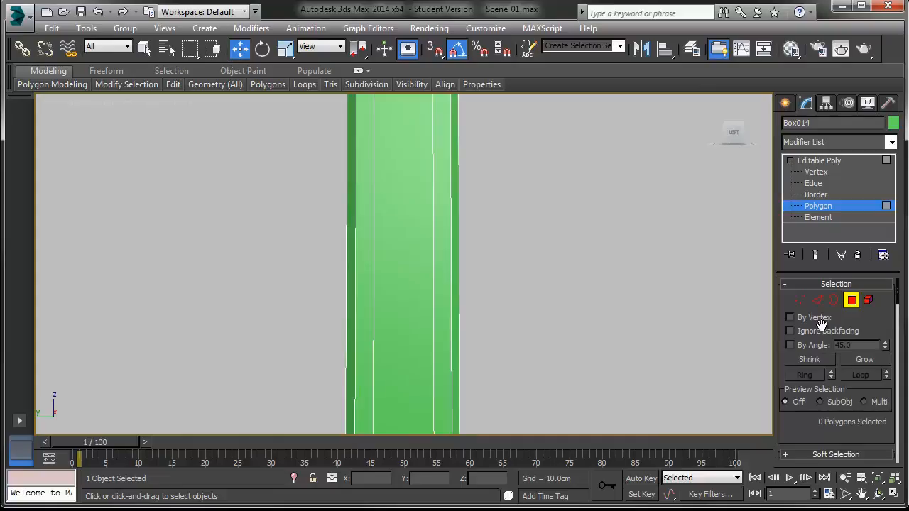
click(410, 292)
middle_drag(390, 292, 410, 303)
scroll(391, 294, down, 3)
scroll(803, 433, down, 5)
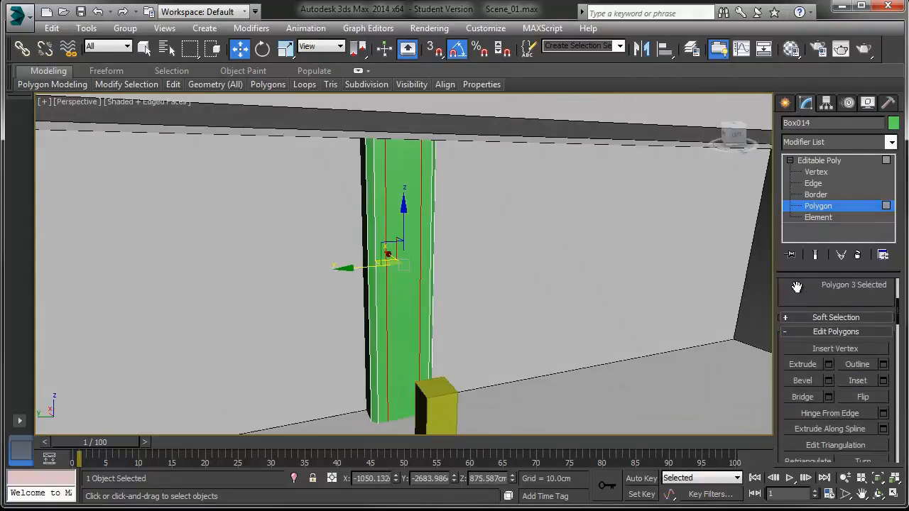
click(830, 355)
drag(412, 292, 408, 186)
click(410, 313)
alt+middle_drag(415, 316, 471, 326)
drag(363, 268, 355, 266)
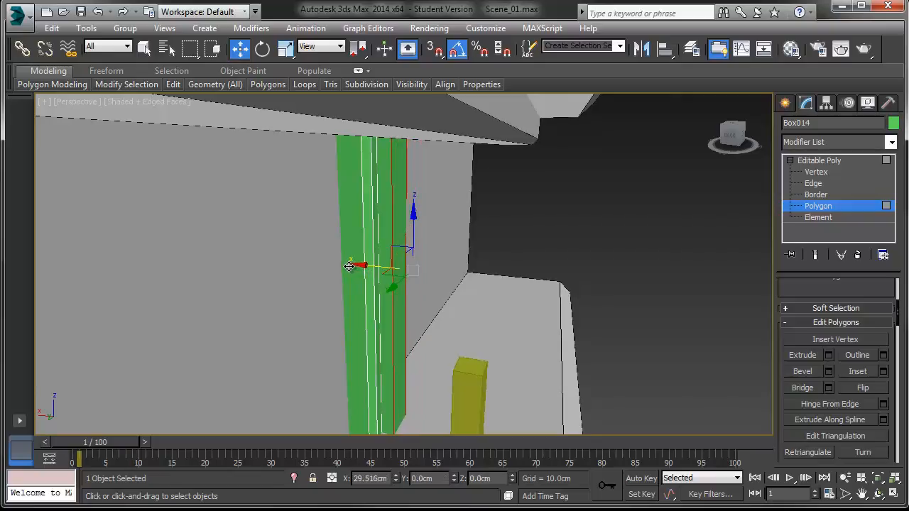
middle_drag(354, 266, 382, 246)
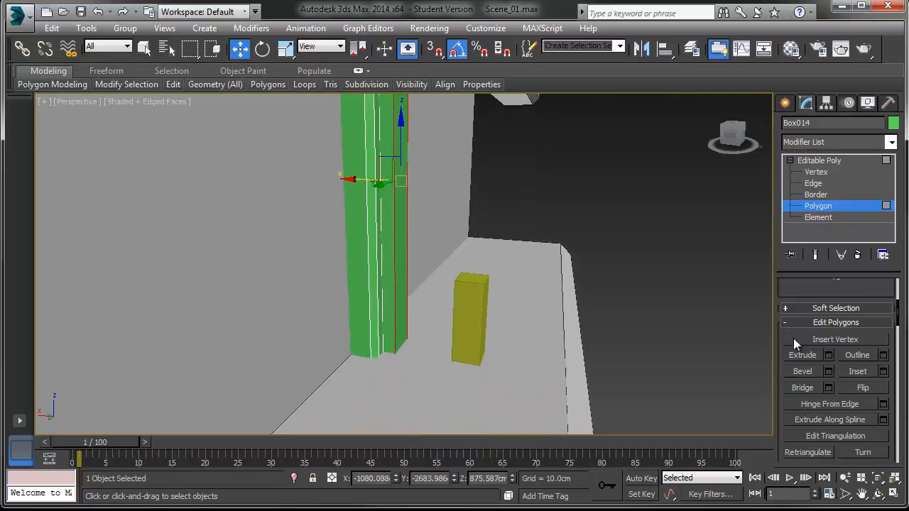
Step: Chamfer the two vertical edges of the extruded strip on the pillar and leave edge mode
click(813, 184)
click(394, 260)
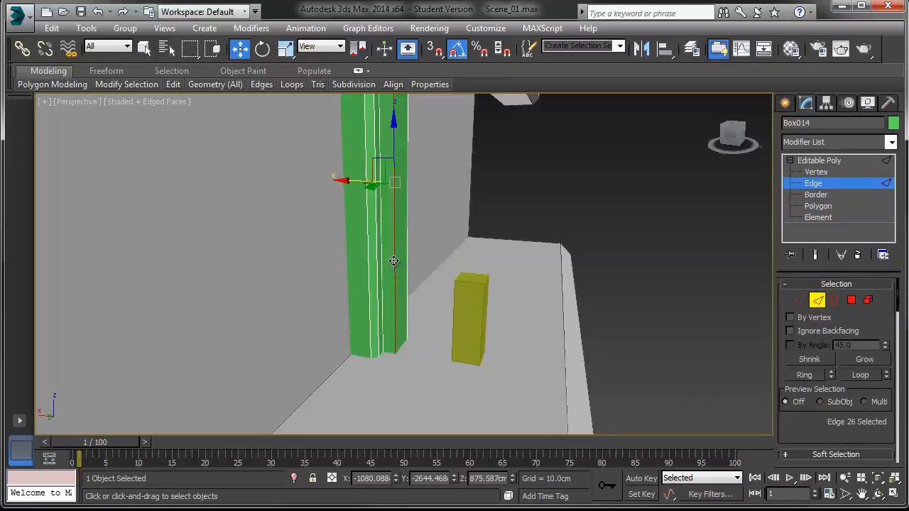
click(404, 261)
scroll(819, 384, down, 5)
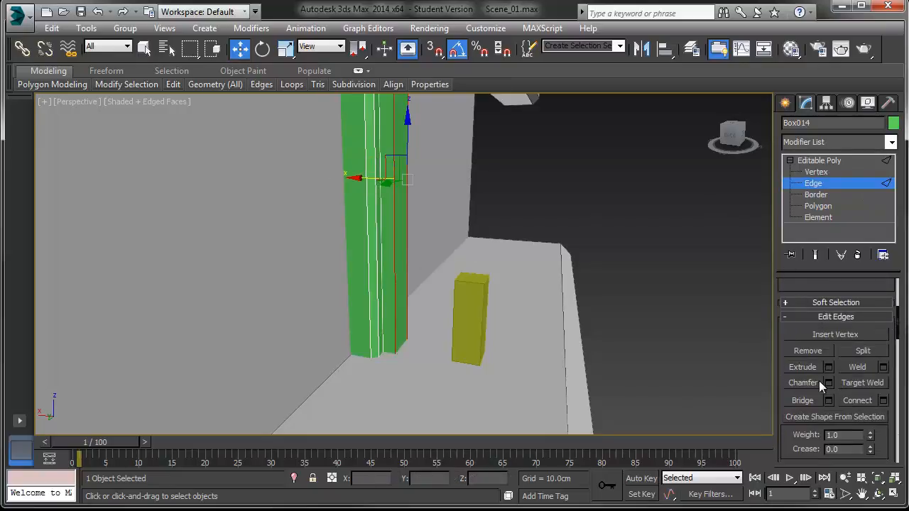
click(829, 383)
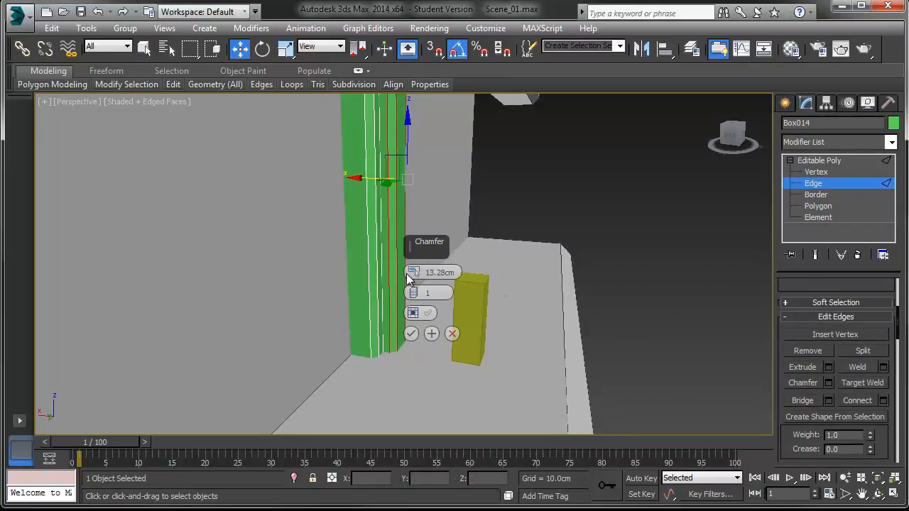
drag(415, 275, 413, 254)
click(410, 337)
click(608, 251)
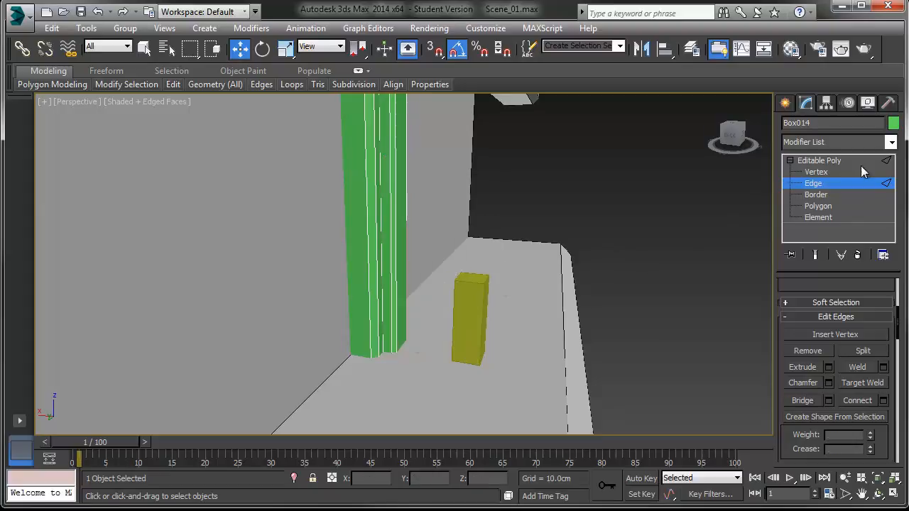
click(888, 162)
Step: Assign the 02 - Default material to the pillar from the Material Editor
alt+middle_drag(593, 254, 500, 266)
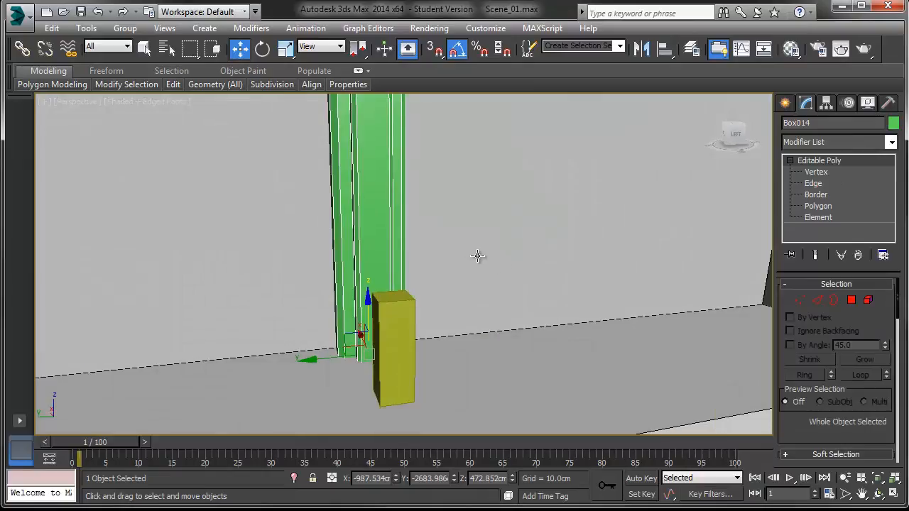
key(m)
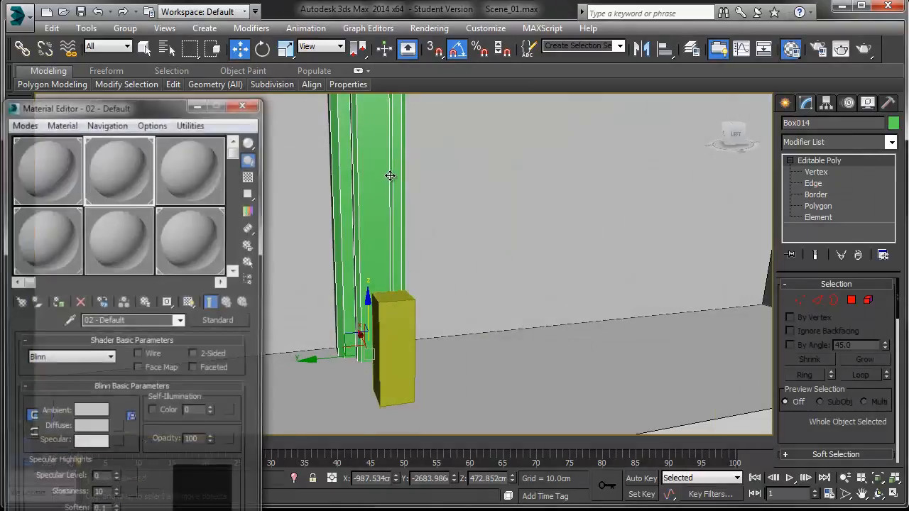
click(130, 147)
drag(202, 167, 386, 161)
Step: Set the pillar's object colour to black and close the Material Editor
click(893, 122)
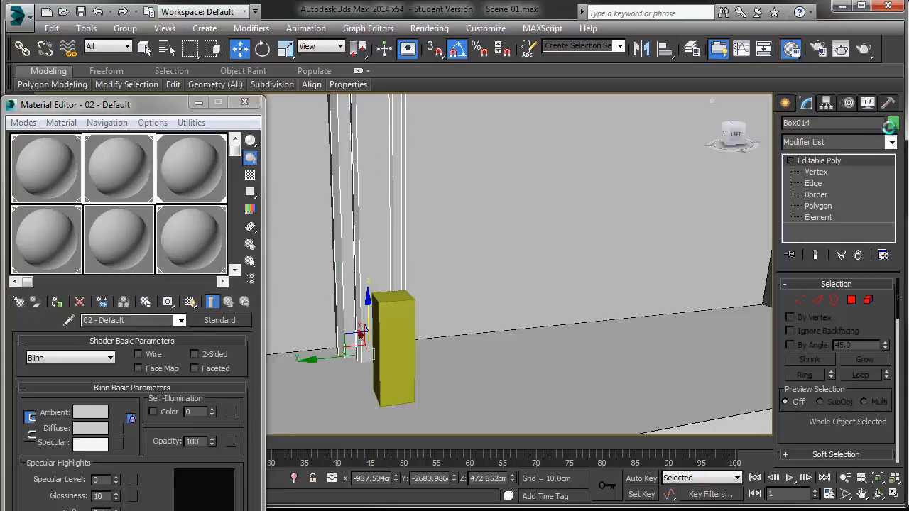
click(565, 291)
click(527, 337)
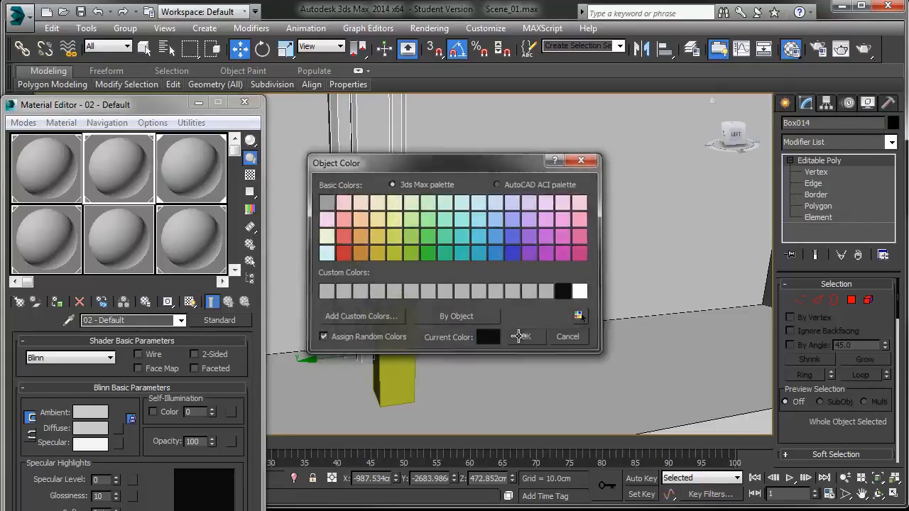
click(246, 103)
Step: Compare the set's back wall with the reference image
scroll(317, 203, down, 5)
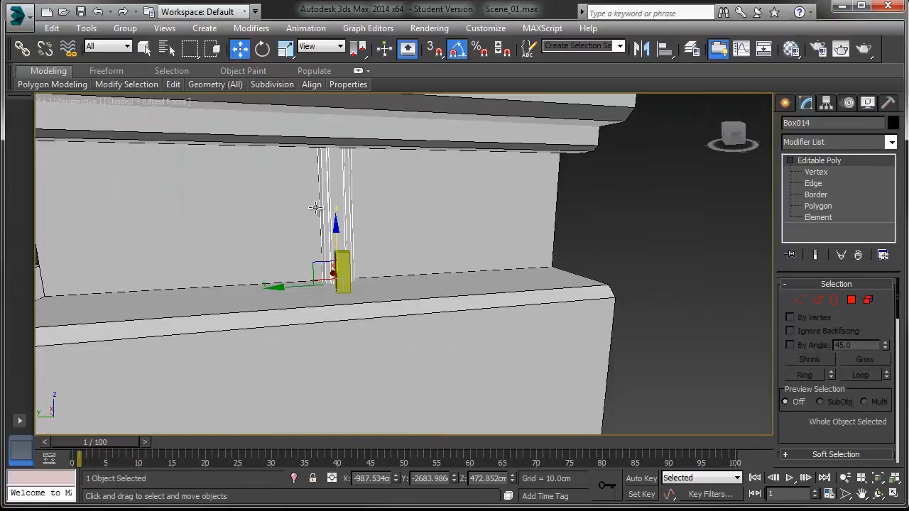
middle_drag(318, 211, 386, 228)
click(540, 191)
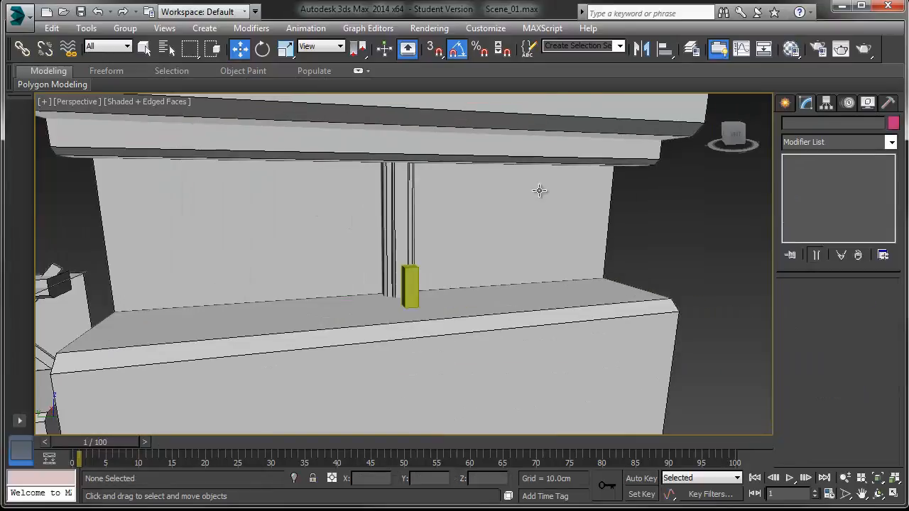
alt+middle_drag(531, 171, 549, 213)
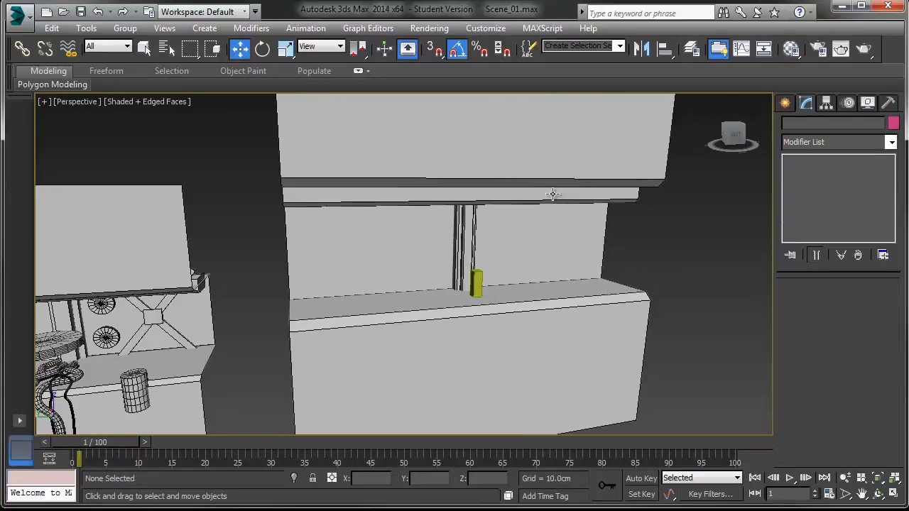
drag(908, 1, 316, 3)
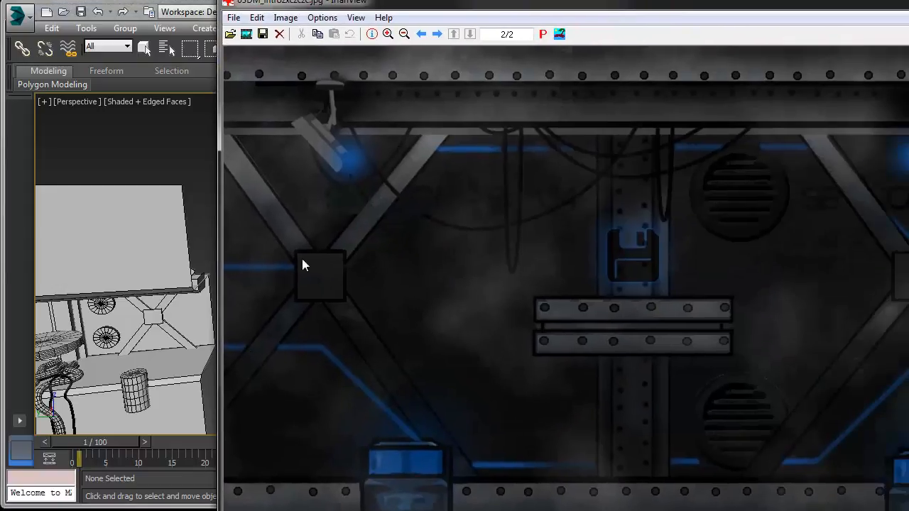
drag(402, 4, 908, 2)
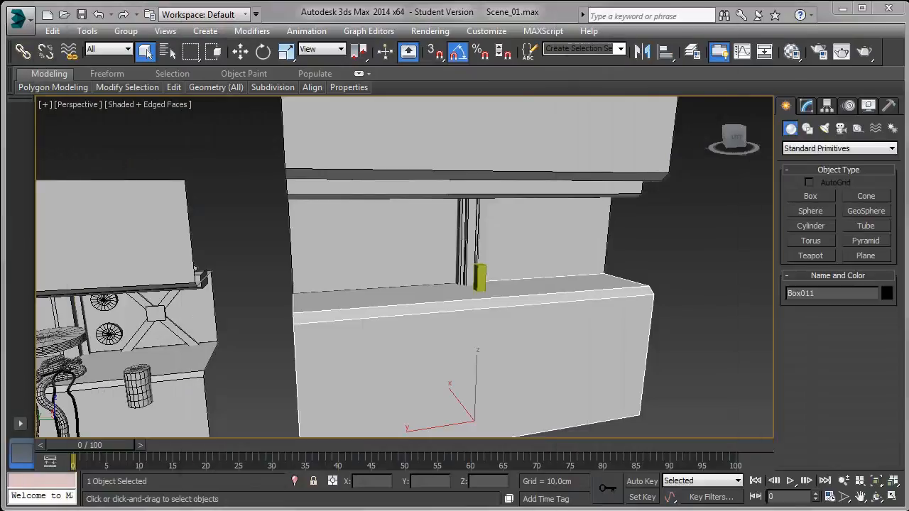
drag(908, 7, 300, 0)
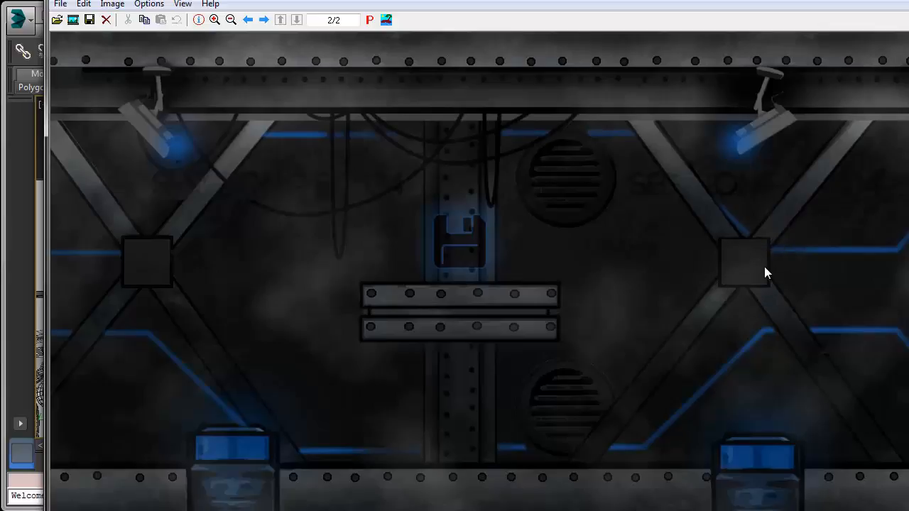
drag(602, 0, 908, 2)
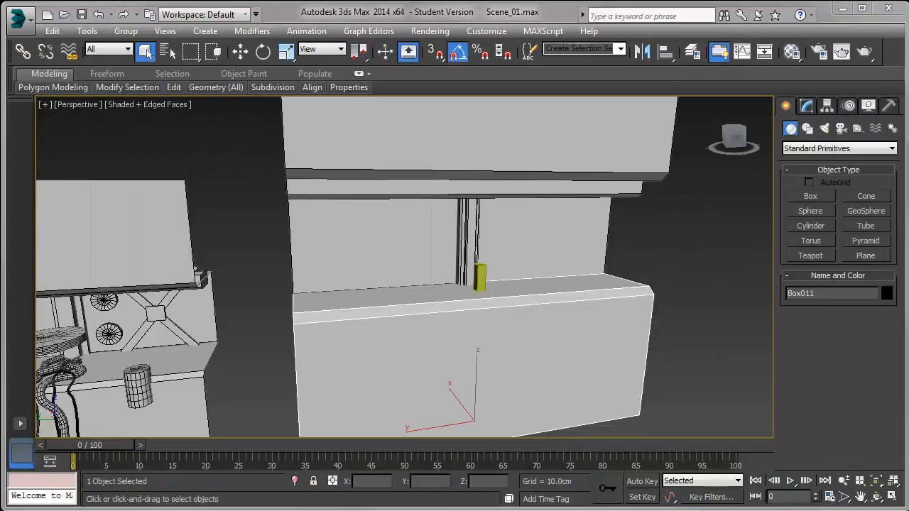
scroll(578, 244, up, 4)
Step: Create a tall box about 205 x 89 x 824 cm standing on the floor near the pillar
click(810, 198)
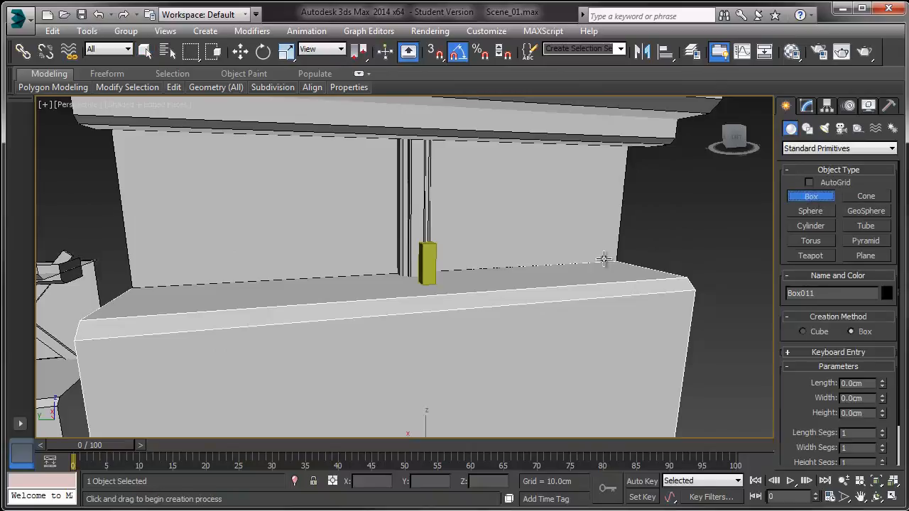
alt+middle_drag(605, 260, 558, 321)
drag(559, 293, 537, 302)
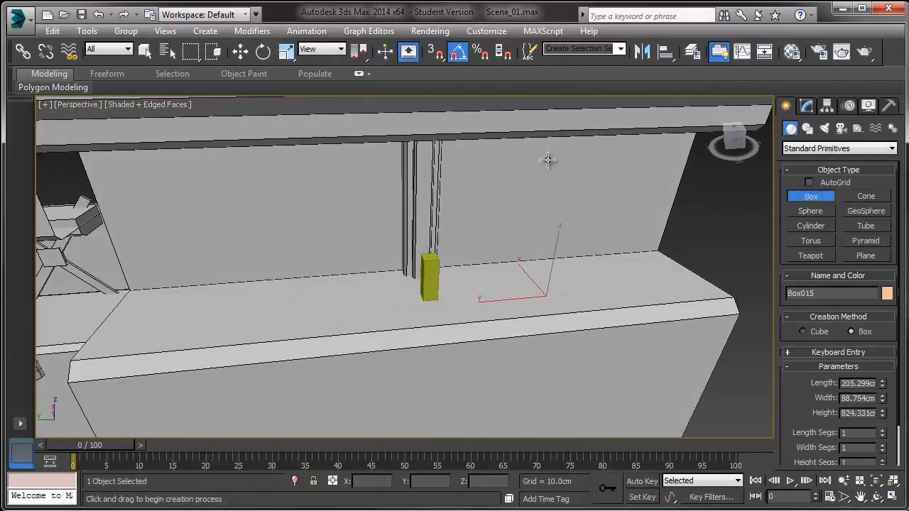
click(552, 230)
Step: Align the new box to the chamfered pillar
key(w)
click(666, 52)
click(430, 277)
click(406, 378)
Step: Scale the new box down into a slimmer column at the pillar's position
scroll(411, 343, down, 3)
alt+middle_drag(412, 343, 466, 284)
scroll(467, 284, up, 3)
key(e)
key(r)
mouse_move(419, 234)
mouse_down()
mouse_move(419, 256)
mouse_move(420, 243)
mouse_up()
alt+middle_drag(420, 243, 449, 320)
drag(432, 252, 431, 248)
drag(488, 328, 450, 307)
drag(385, 328, 415, 318)
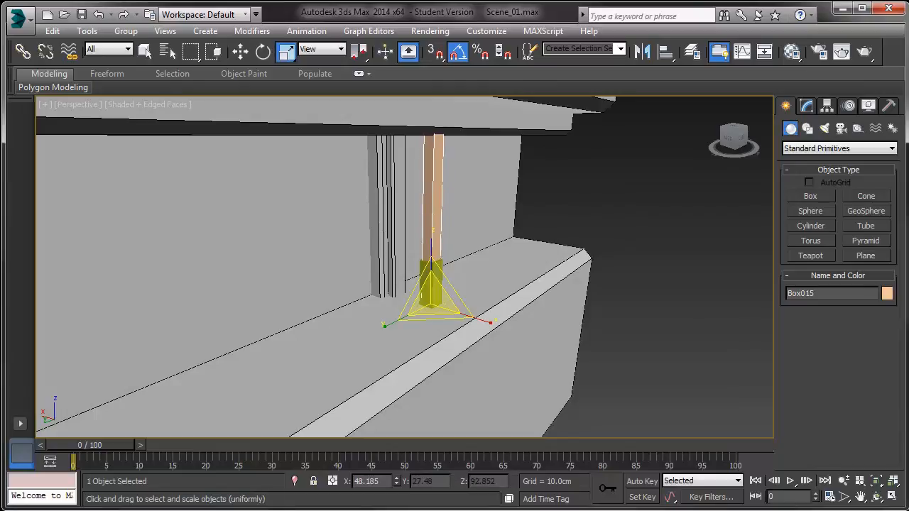
alt+middle_drag(493, 327, 424, 333)
scroll(424, 333, up, 4)
middle_drag(472, 245, 425, 300)
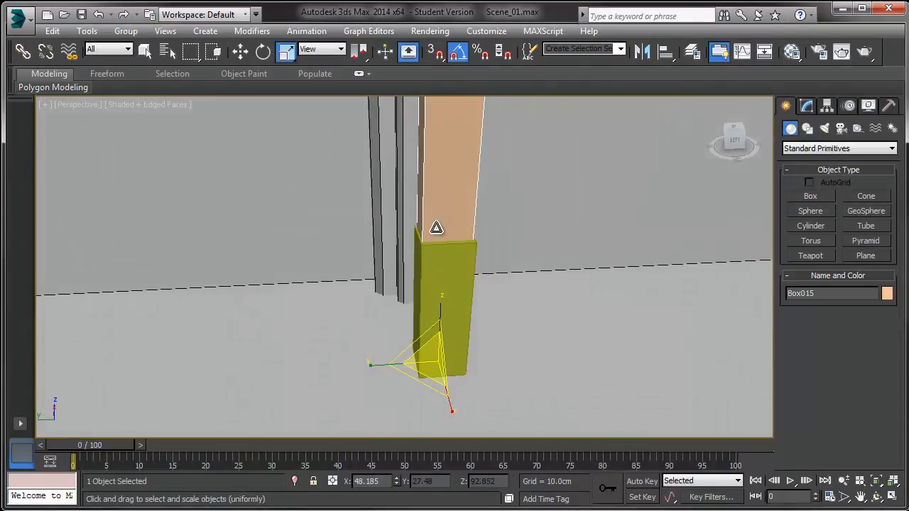
Step: Scale the column non-uniformly to about 76 percent along its Y axis
drag(375, 365, 390, 362)
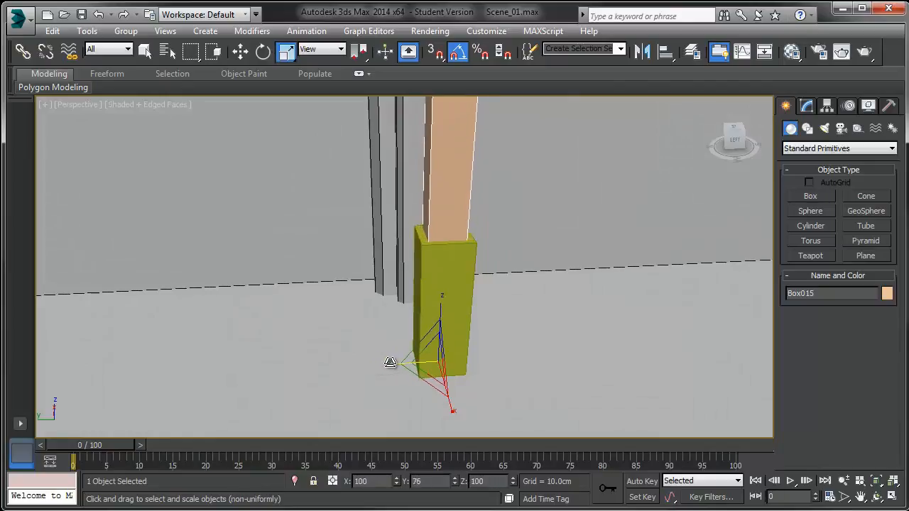
drag(444, 388, 447, 369)
alt+middle_drag(447, 370, 518, 349)
drag(513, 430, 502, 428)
scroll(488, 406, down, 5)
alt+middle_drag(488, 406, 461, 307)
Step: Move the slim column to the left along the back wall
key(w)
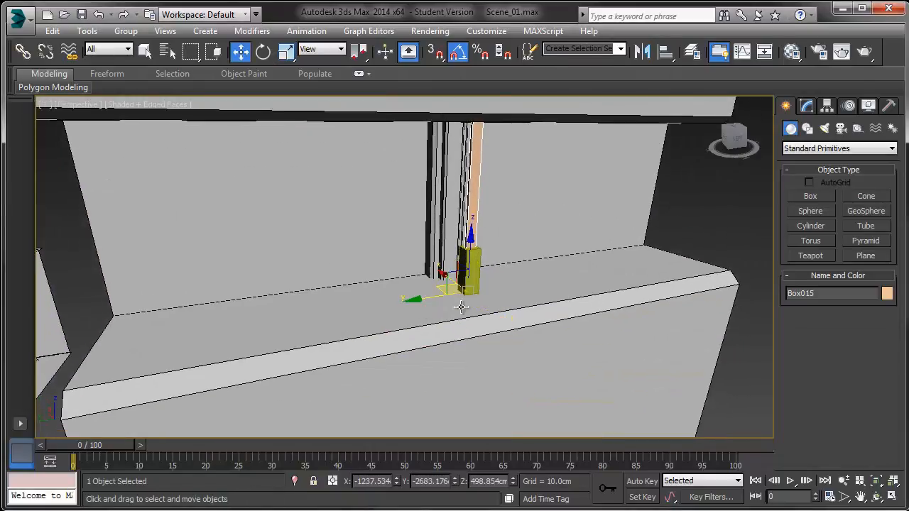
drag(441, 274, 421, 246)
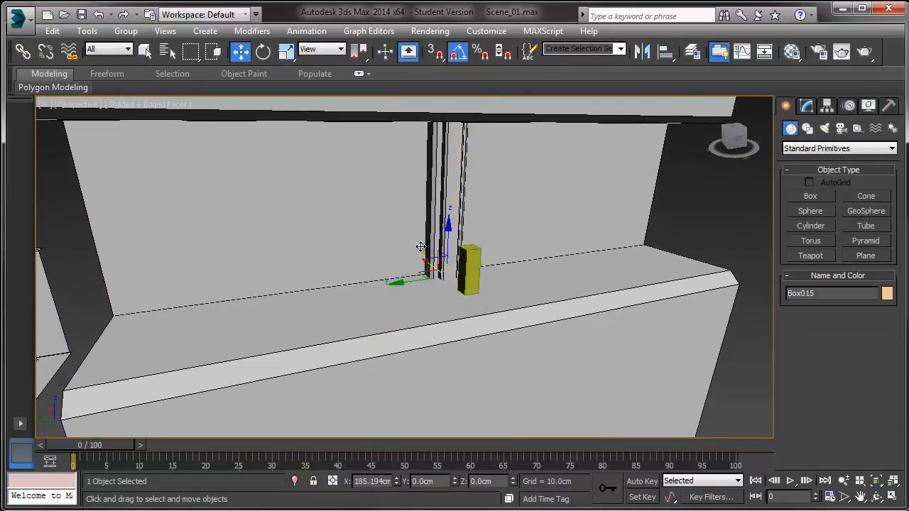
drag(397, 282, 315, 300)
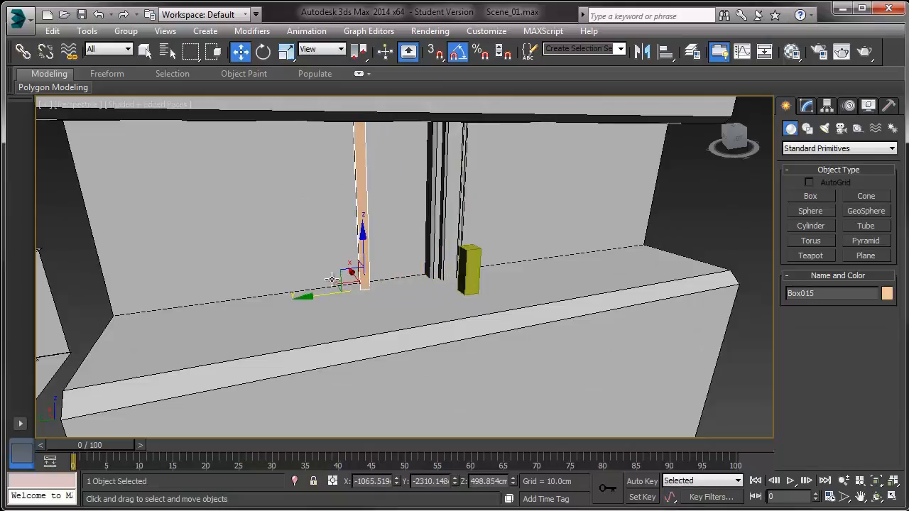
key(r)
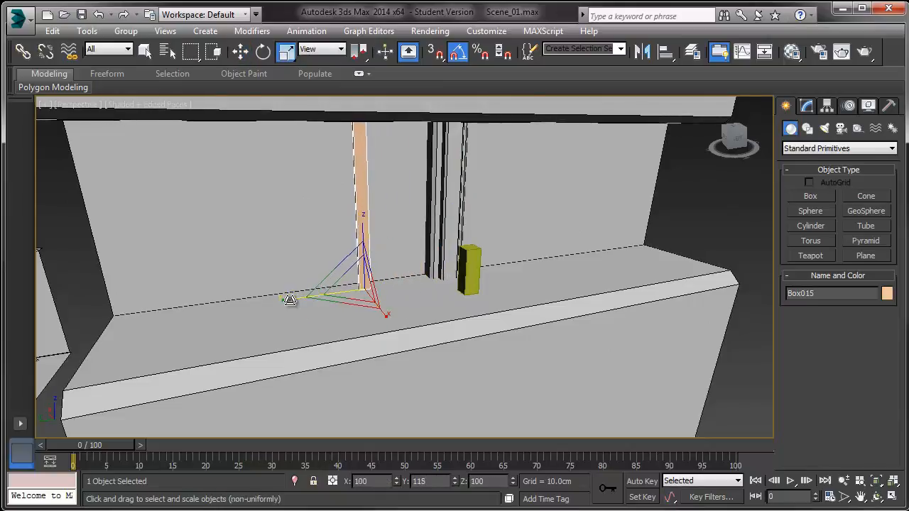
Step: Tilt the slim column 45 degrees so it becomes a diagonal brace against the back wall
alt+middle_drag(291, 300, 296, 296)
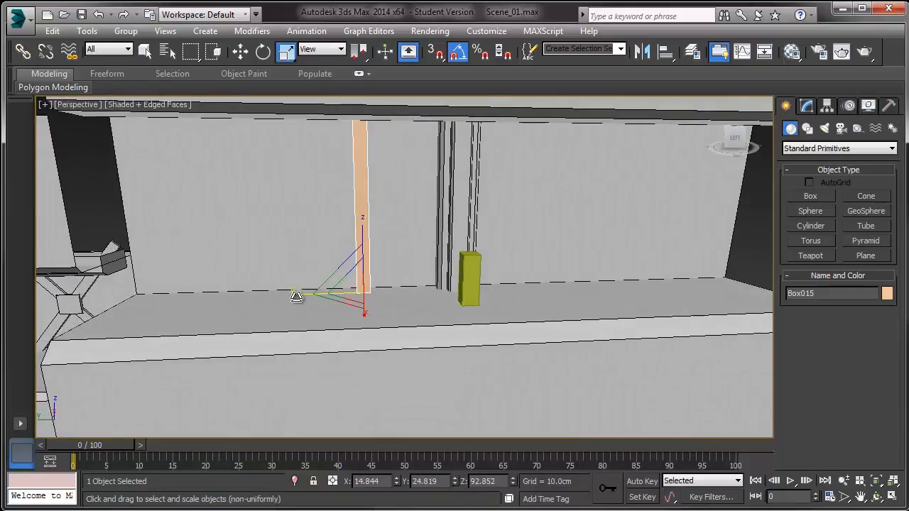
key(e)
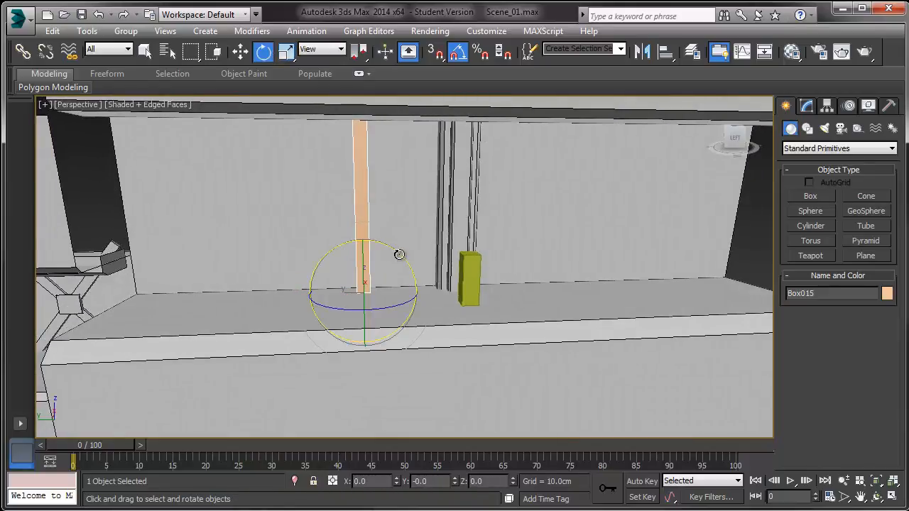
drag(397, 253, 384, 224)
alt+middle_drag(329, 278, 345, 284)
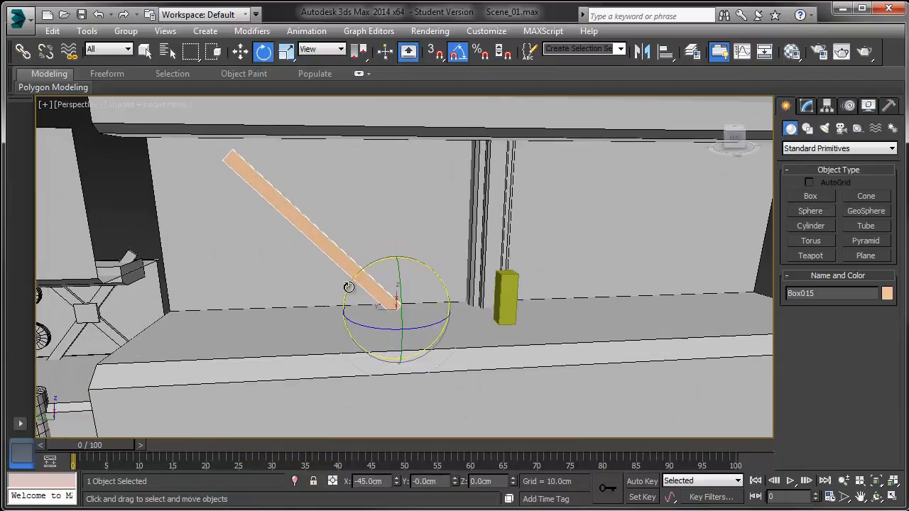
Step: Reposition the diagonal brace, sliding it along its own local length so its lower end meets the floor
key(w)
drag(381, 290, 402, 304)
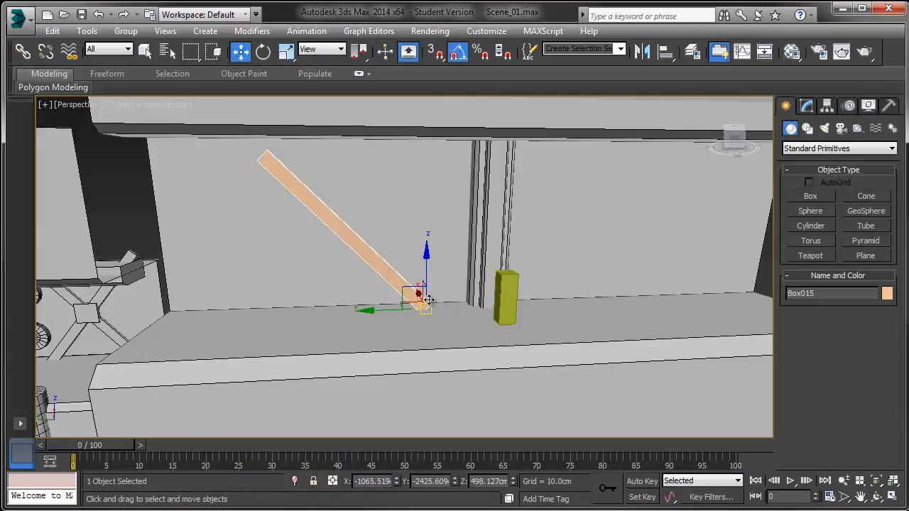
key(e)
key(r)
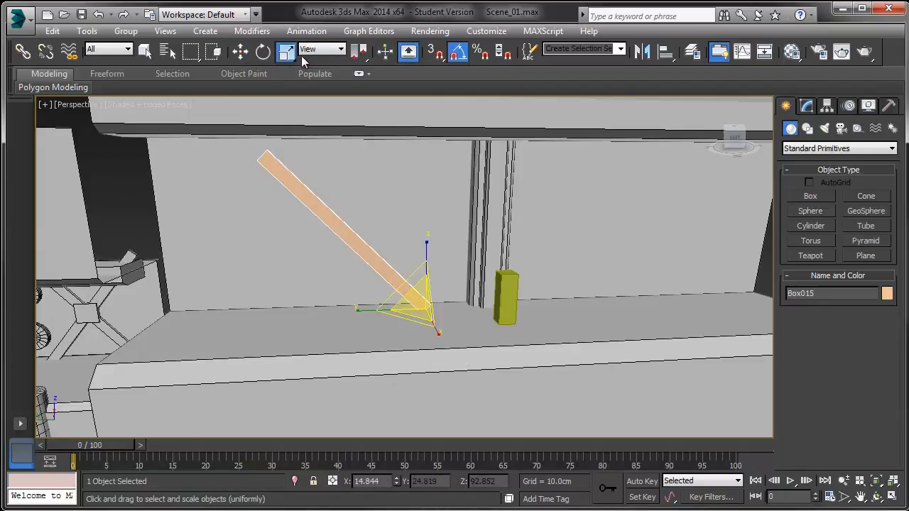
click(322, 48)
click(312, 95)
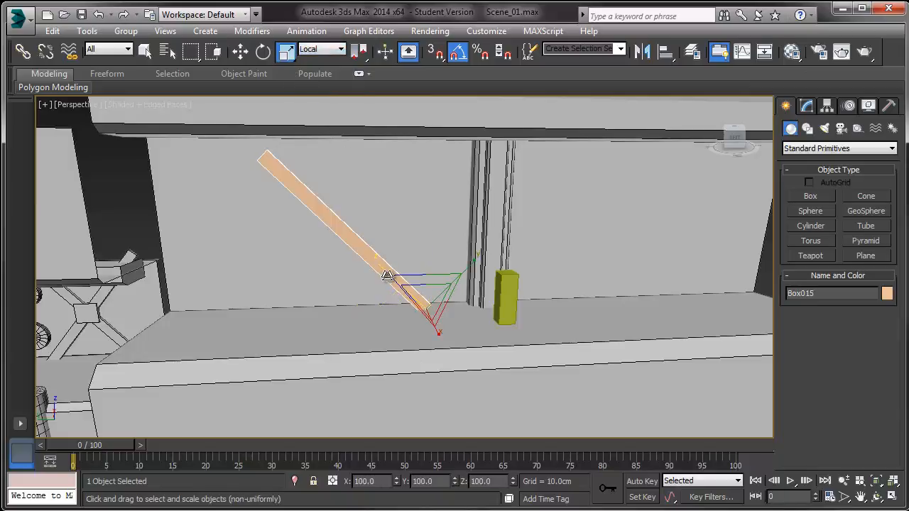
drag(382, 270, 377, 269)
key(w)
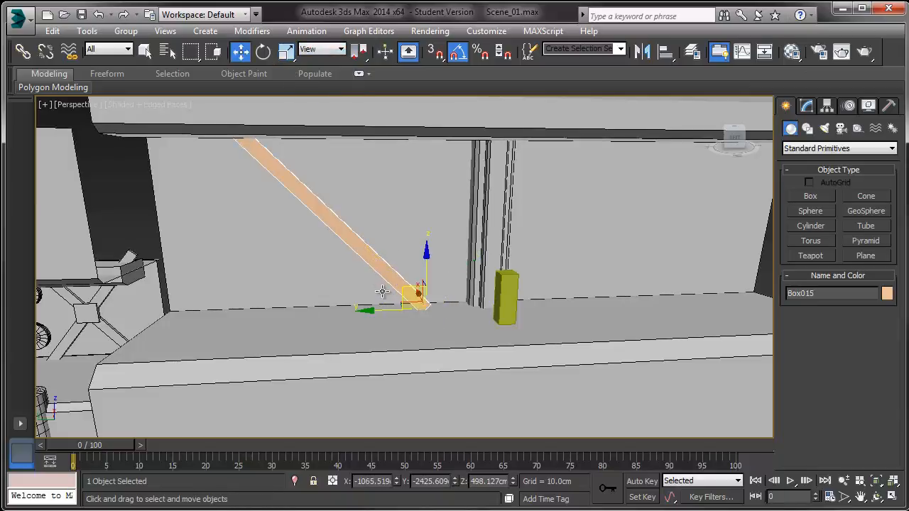
click(322, 48)
click(312, 95)
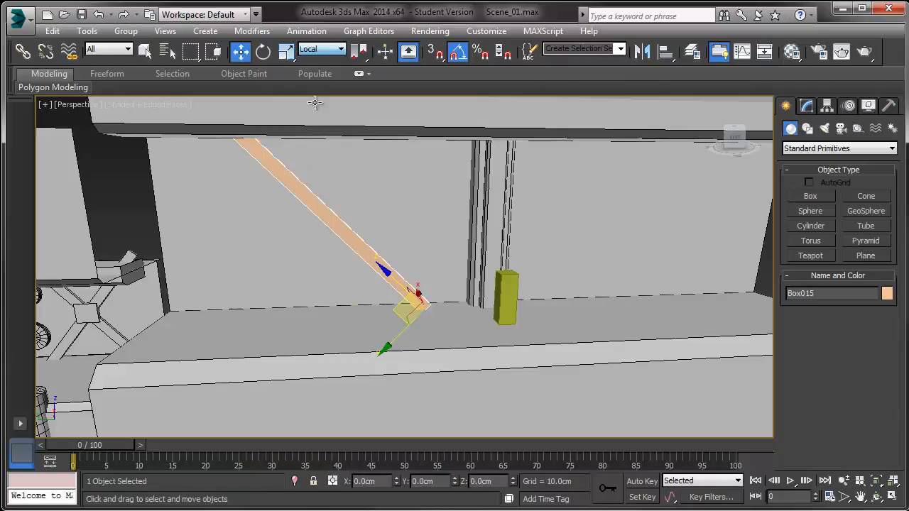
drag(387, 271, 397, 280)
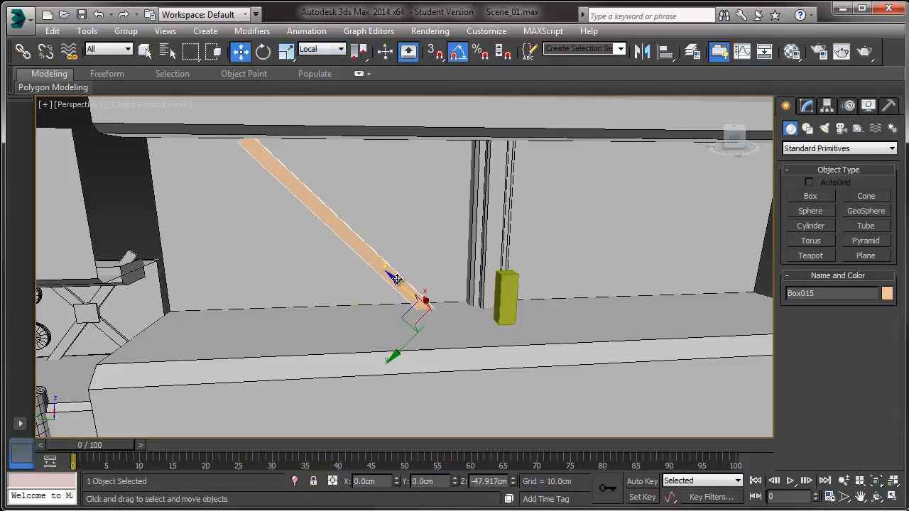
Step: Restore the View coordinate system and convert the brace to an Editable Poly
key(r)
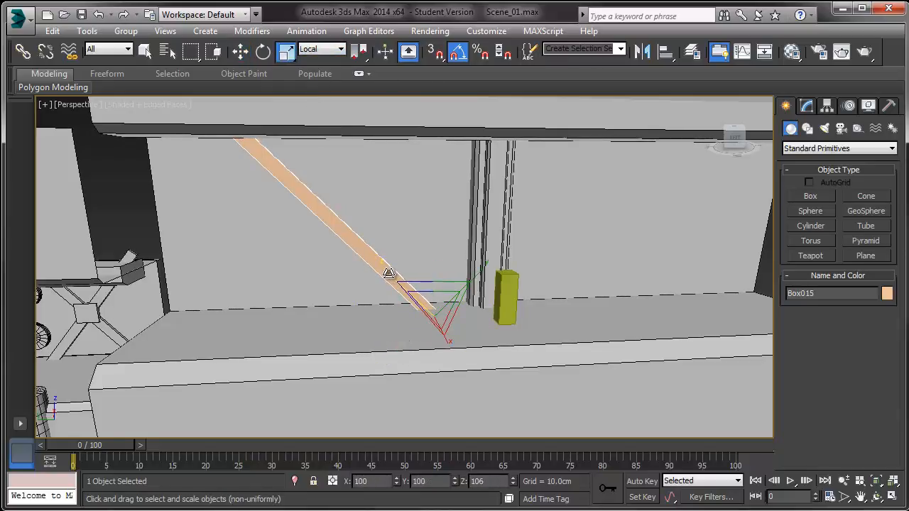
scroll(382, 267, down, 5)
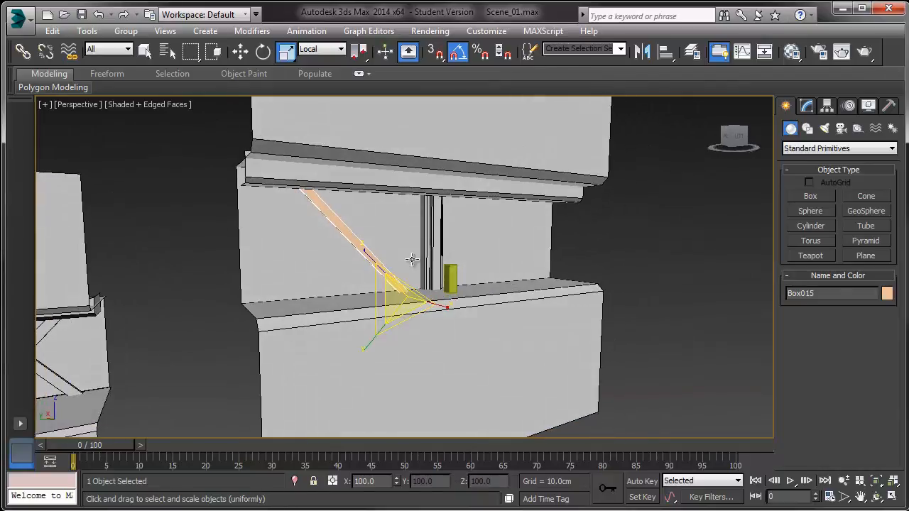
scroll(371, 239, up, 7)
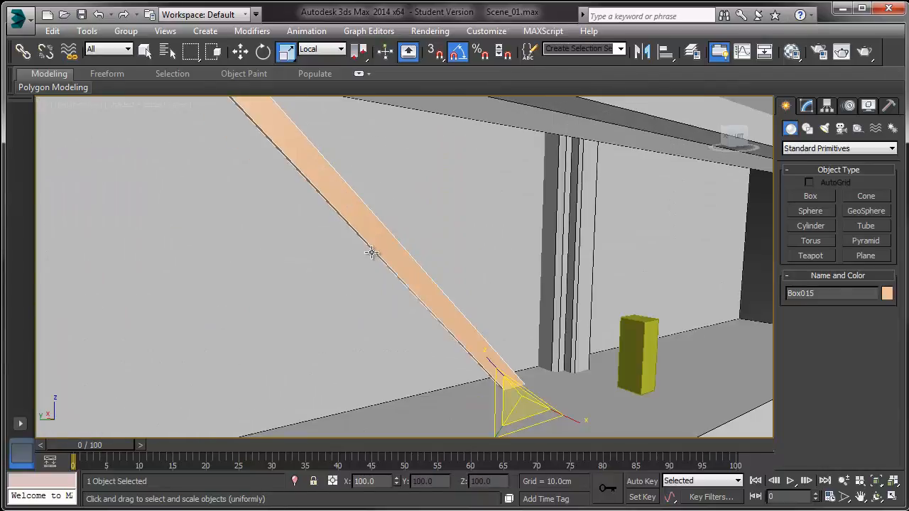
click(322, 49)
key(w)
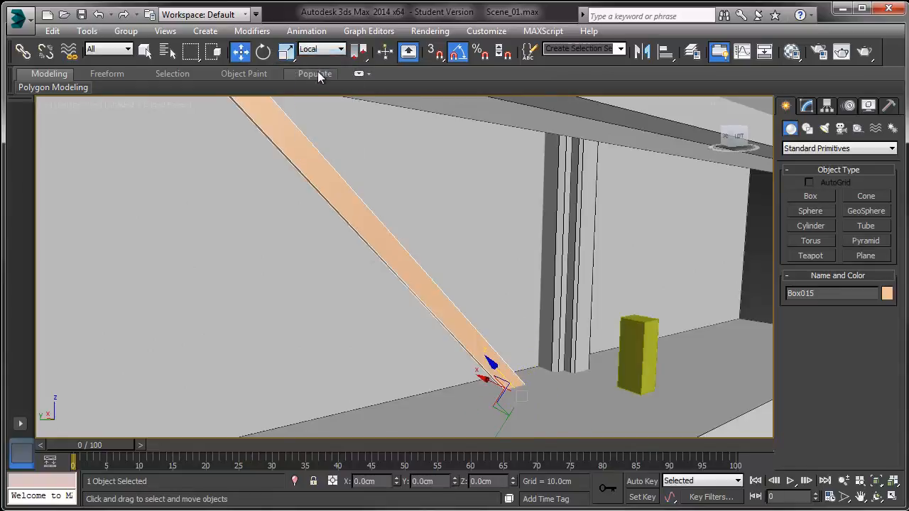
click(320, 49)
click(315, 63)
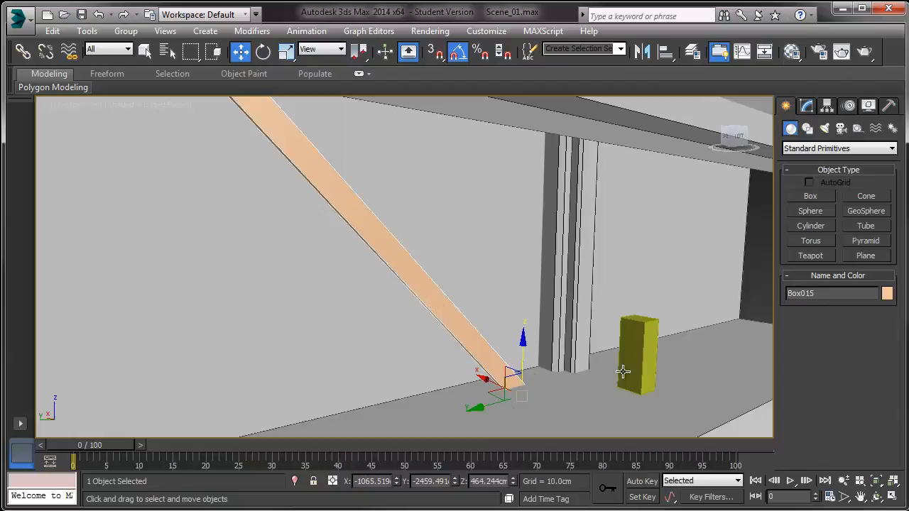
click(807, 106)
right_click(427, 305)
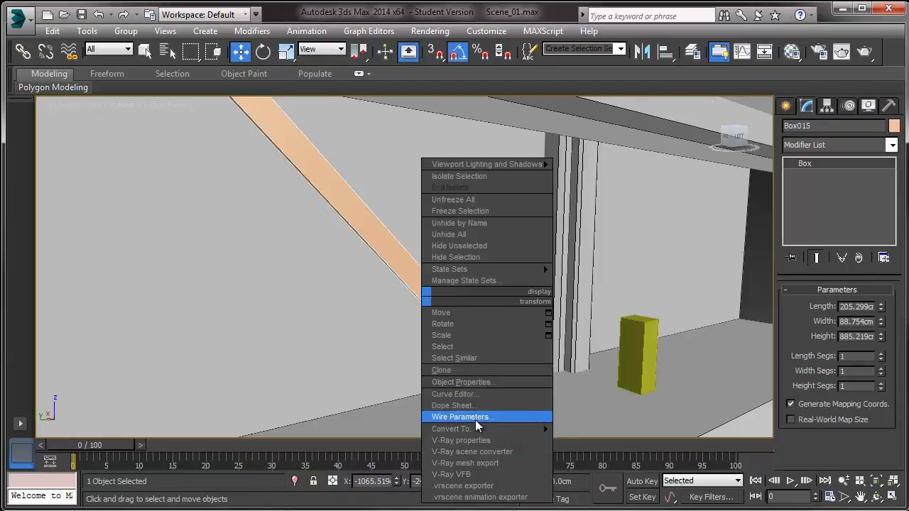
mouse_move(476, 429)
click(594, 440)
alt+middle_drag(458, 366, 562, 364)
Step: Inspect the brace's end polygons at Polygon level from below, then return to object level
click(852, 307)
alt+middle_drag(639, 310, 547, 306)
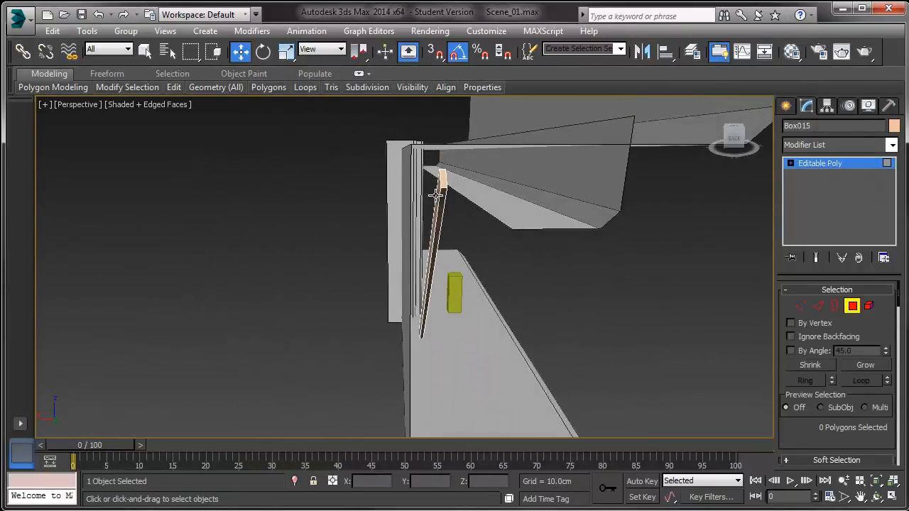
click(439, 195)
ctrl+click(442, 184)
alt+middle_drag(458, 238, 495, 260)
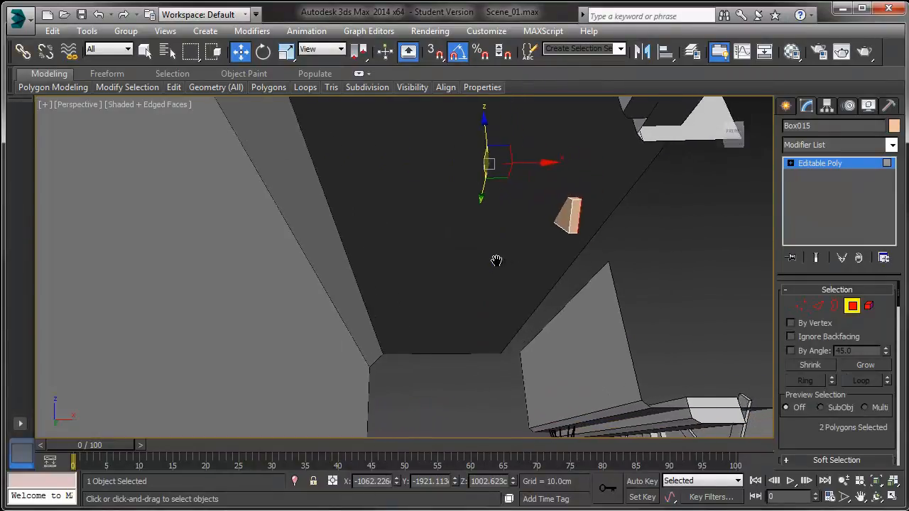
ctrl+click(570, 224)
click(557, 280)
alt+middle_drag(553, 276, 625, 312)
click(880, 167)
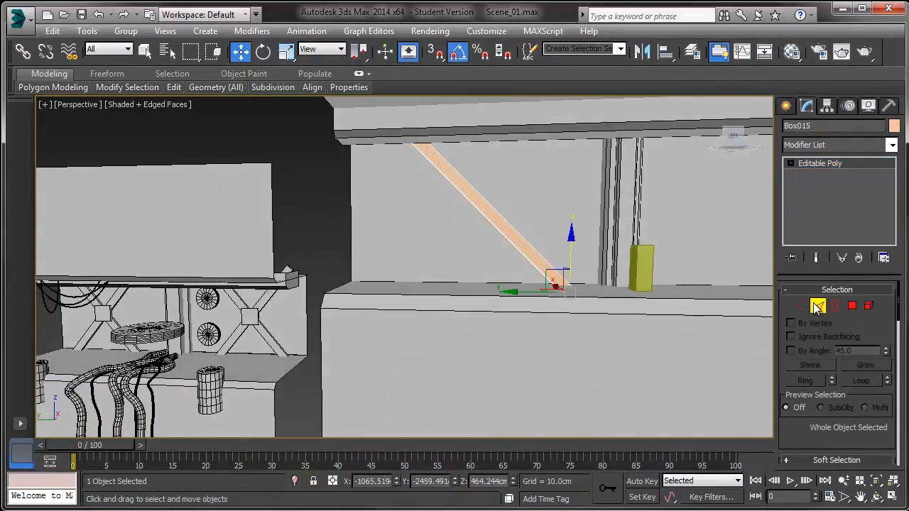
Step: Chamfer two long edges of the brace slightly, then leave edge level
click(817, 307)
click(511, 247)
scroll(476, 263, up, 4)
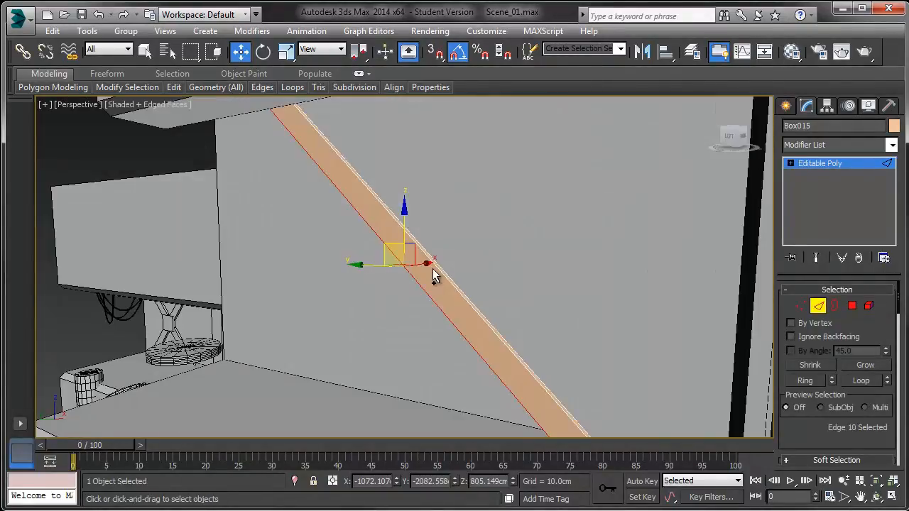
ctrl+click(469, 296)
drag(801, 436, 801, 294)
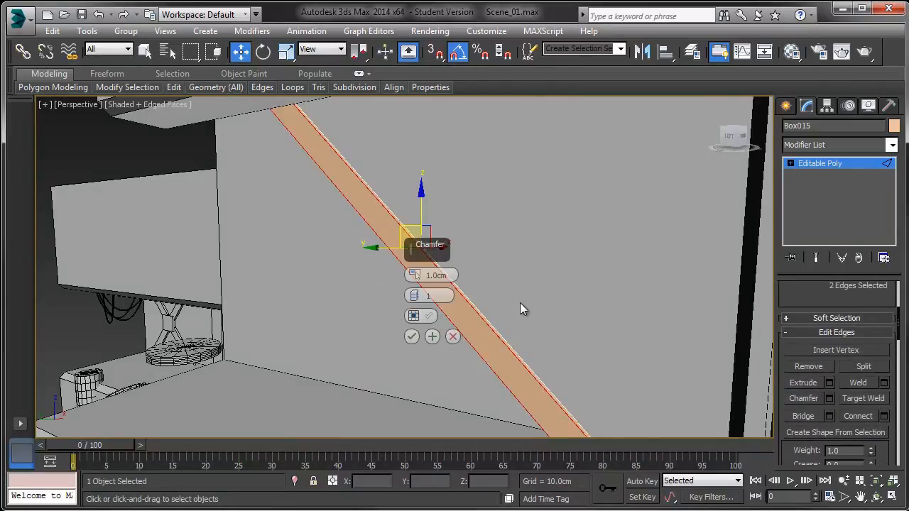
scroll(508, 296, up, 3)
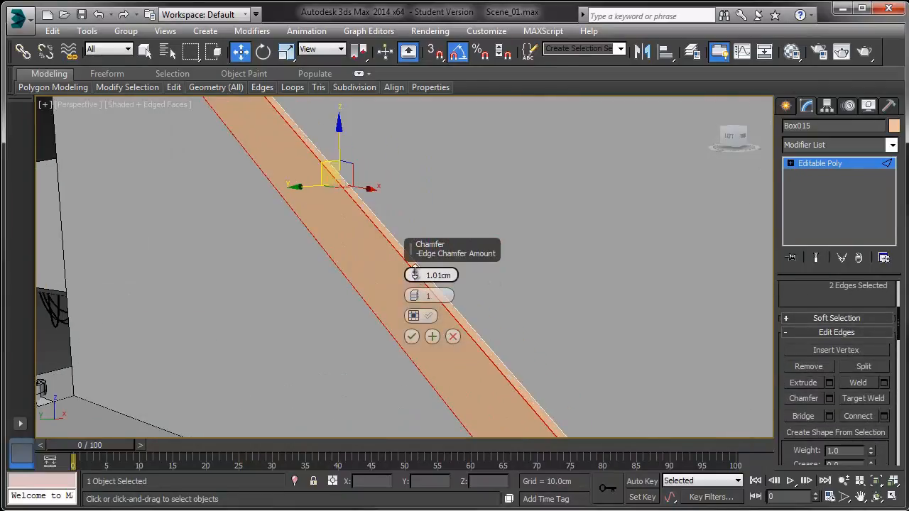
drag(415, 274, 415, 229)
click(412, 337)
alt+middle_drag(422, 298, 463, 262)
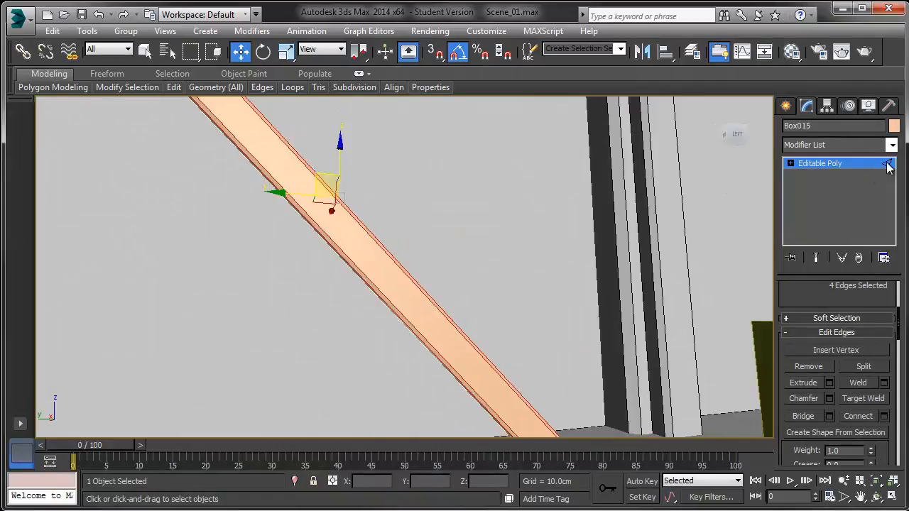
click(888, 165)
Step: Center the brace's pivot on the object using Affect Pivot Only
scroll(601, 182, down, 8)
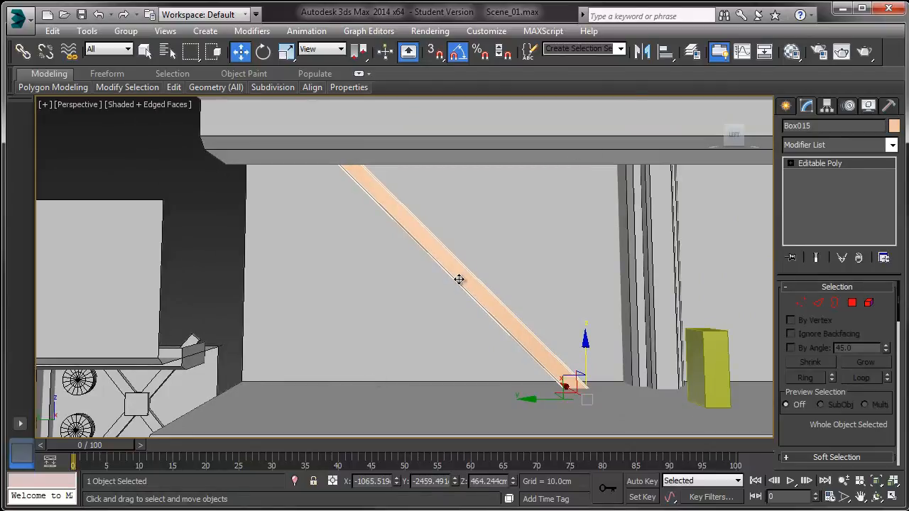
click(828, 105)
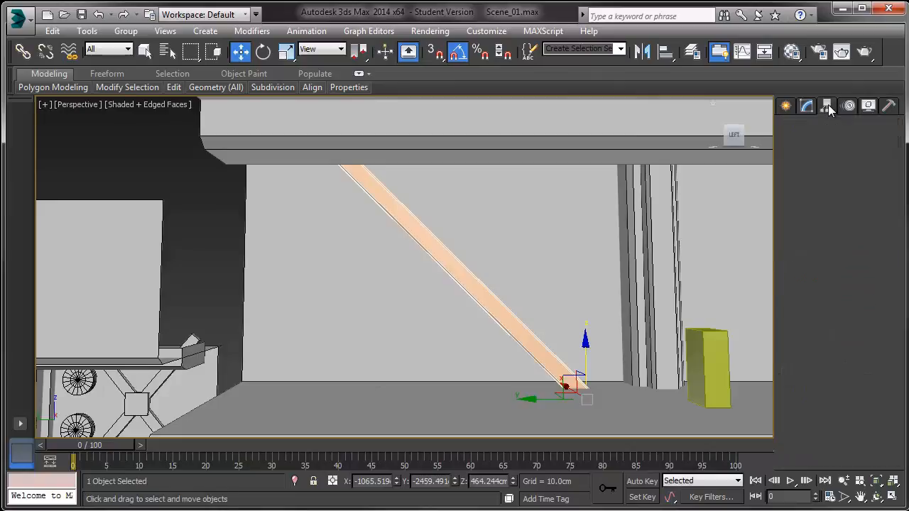
click(830, 195)
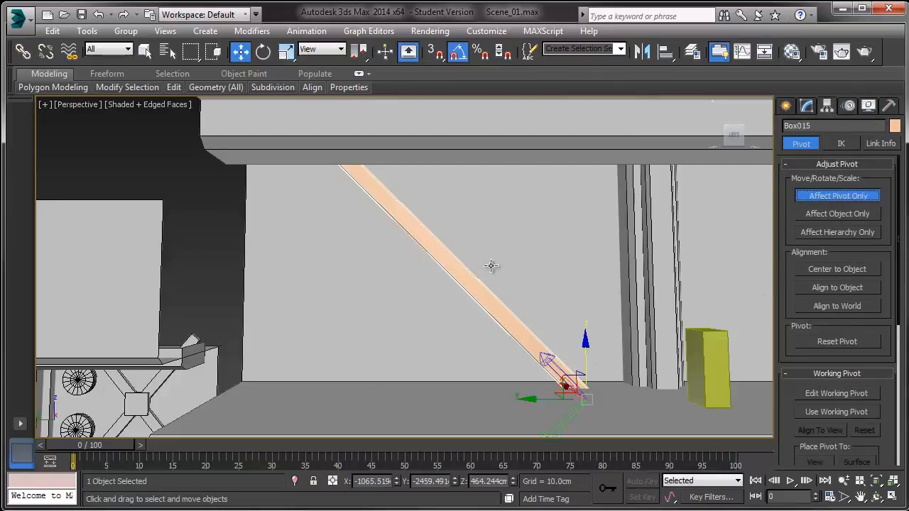
click(830, 270)
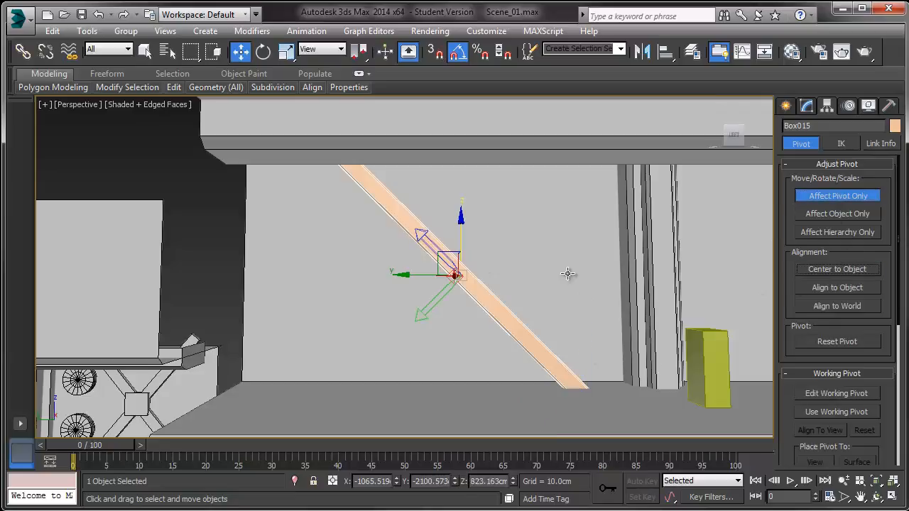
click(850, 199)
Step: Rotate a copy of the brace 90 degrees to form an X across the back wall
key(e)
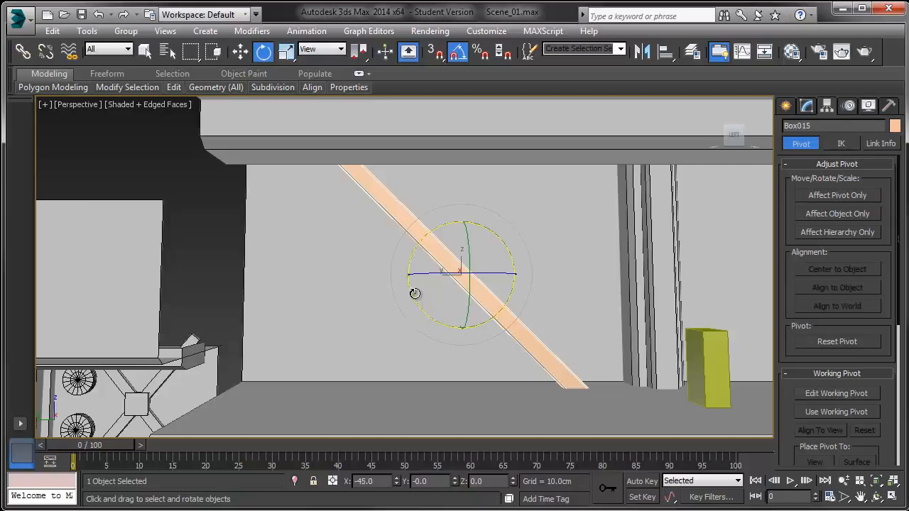
shift+drag(413, 292, 456, 360)
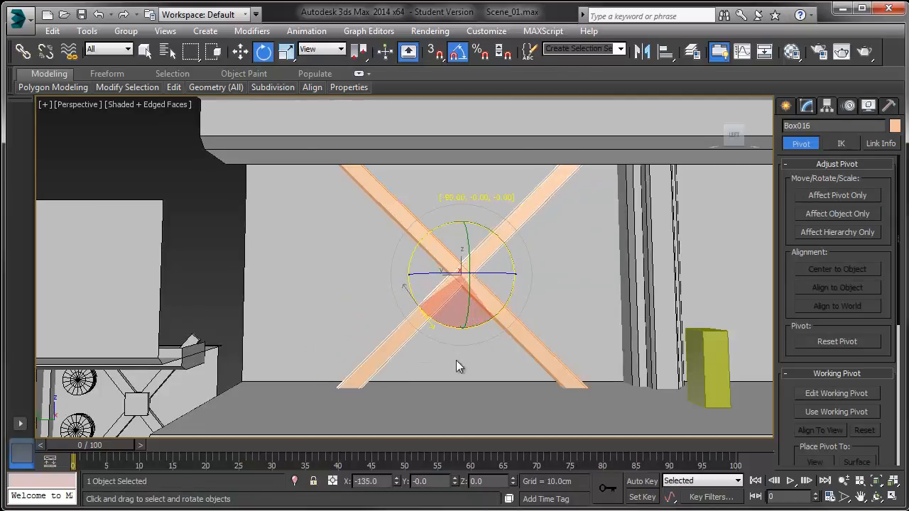
click(455, 321)
alt+middle_drag(456, 321, 409, 294)
key(w)
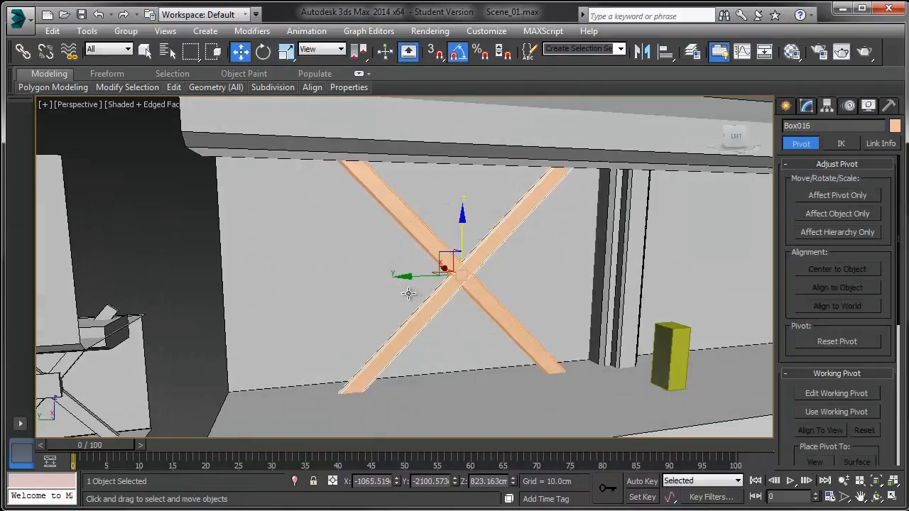
Step: Create a box about 167 × 148 × 66 cm on the floor below the X braces
scroll(425, 283, up, 3)
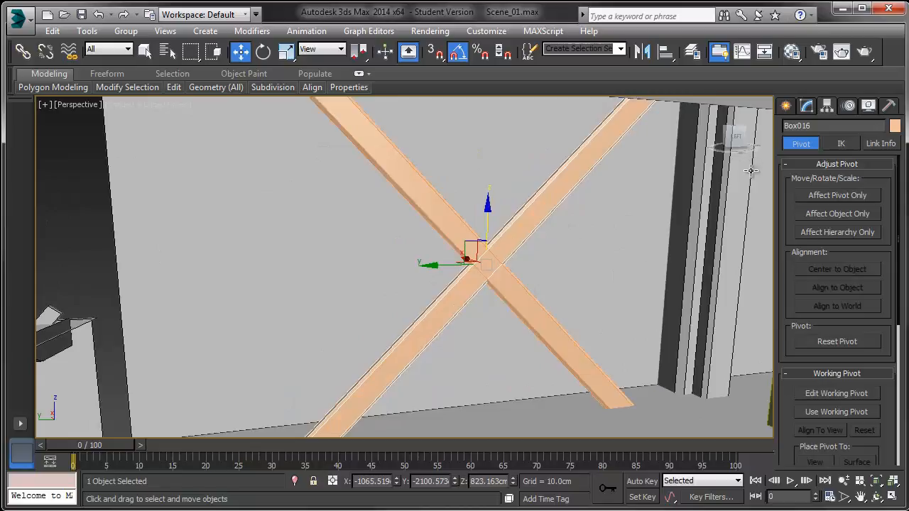
middle_drag(690, 212, 627, 204)
scroll(627, 204, down, 2)
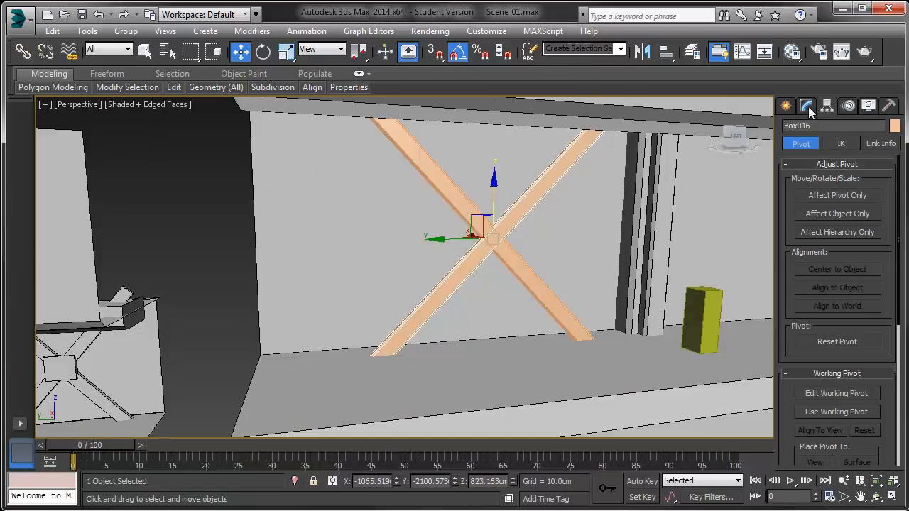
click(807, 106)
click(786, 106)
click(810, 196)
alt+middle_drag(545, 270, 516, 307)
drag(506, 358, 481, 381)
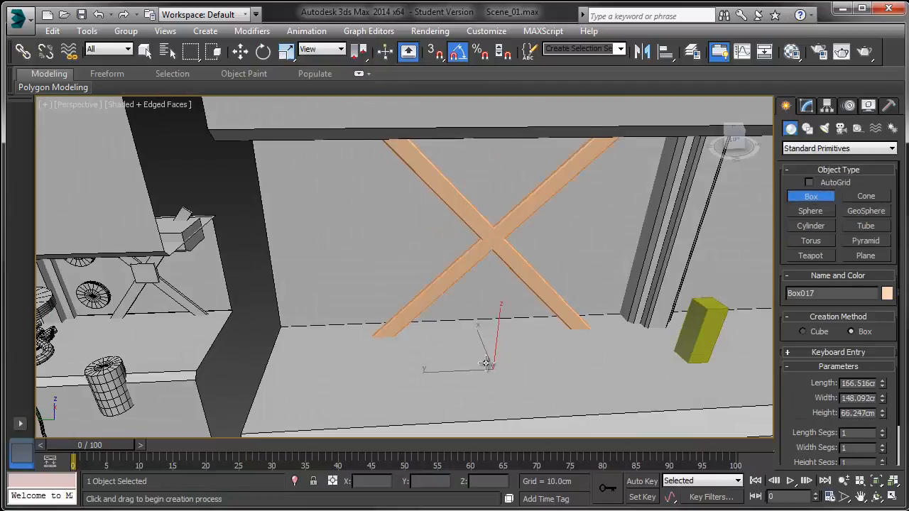
right_click(486, 364)
Step: Align the new box to the yellow box, then move it left under the X braces
click(666, 51)
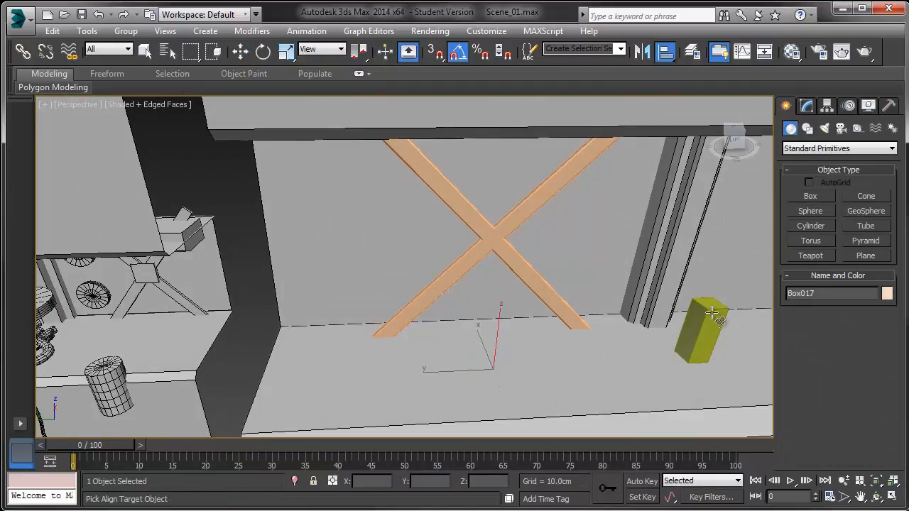
click(712, 313)
click(458, 378)
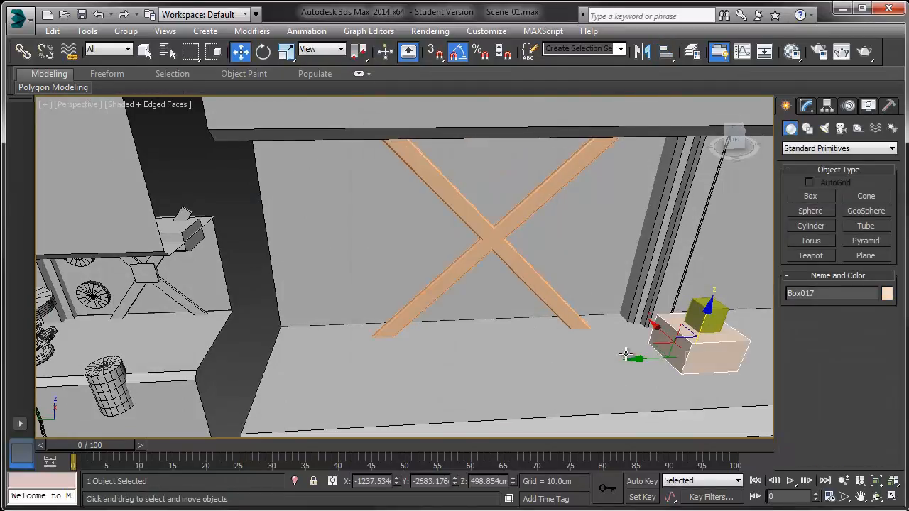
drag(637, 361, 462, 360)
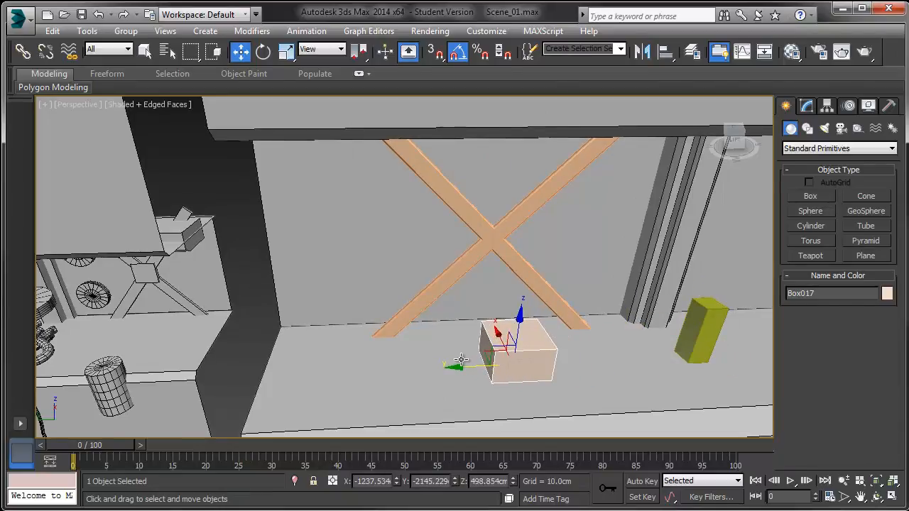
Step: Rotate the new box -85 degrees so it stands upright against the back wall
key(e)
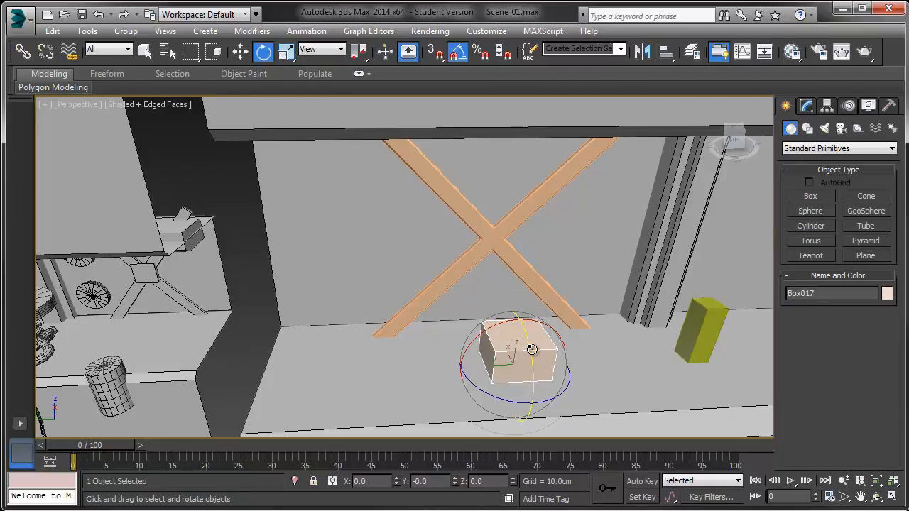
drag(532, 345, 532, 405)
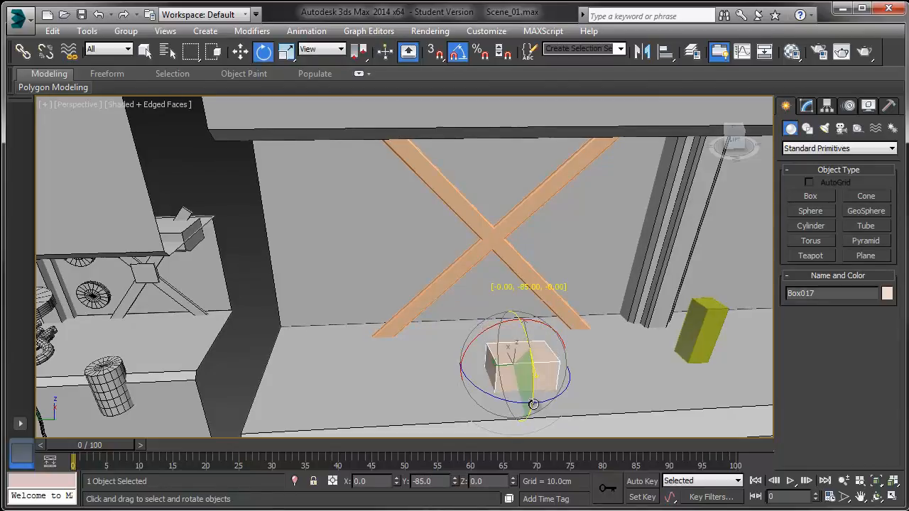
Step: Move the upright box up to the crossing point of the X braces
key(w)
alt+middle_drag(492, 395, 563, 387)
drag(484, 347, 438, 226)
key(z)
alt+middle_drag(473, 256, 414, 249)
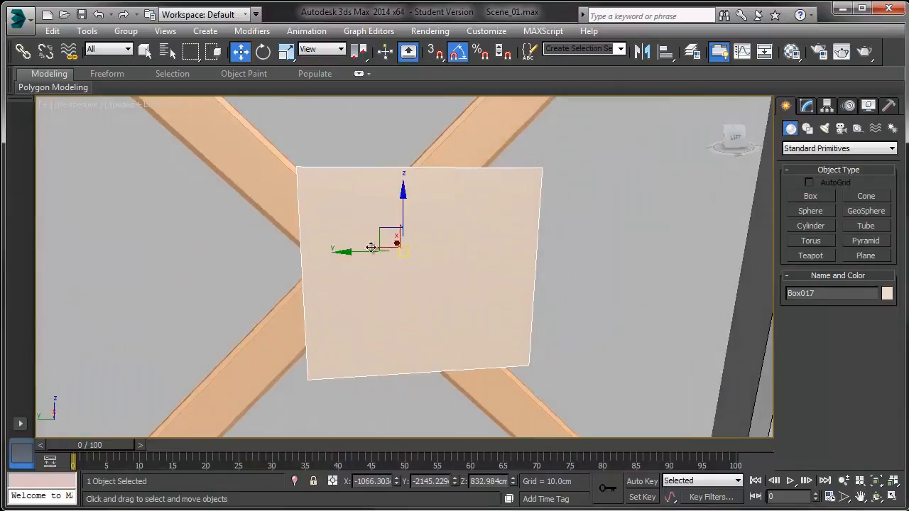
drag(341, 254, 363, 286)
key(ctrl+z)
key(ctrl+z)
Step: Scale the box down into a small plate and center it over the X braces' crossing
key(r)
alt+middle_drag(347, 294, 396, 269)
drag(393, 265, 327, 232)
key(w)
alt+middle_drag(327, 232, 314, 252)
drag(345, 199, 346, 215)
alt+middle_drag(345, 215, 295, 238)
drag(309, 268, 304, 268)
alt+middle_drag(350, 270, 384, 269)
drag(402, 264, 399, 264)
alt+middle_drag(399, 265, 444, 263)
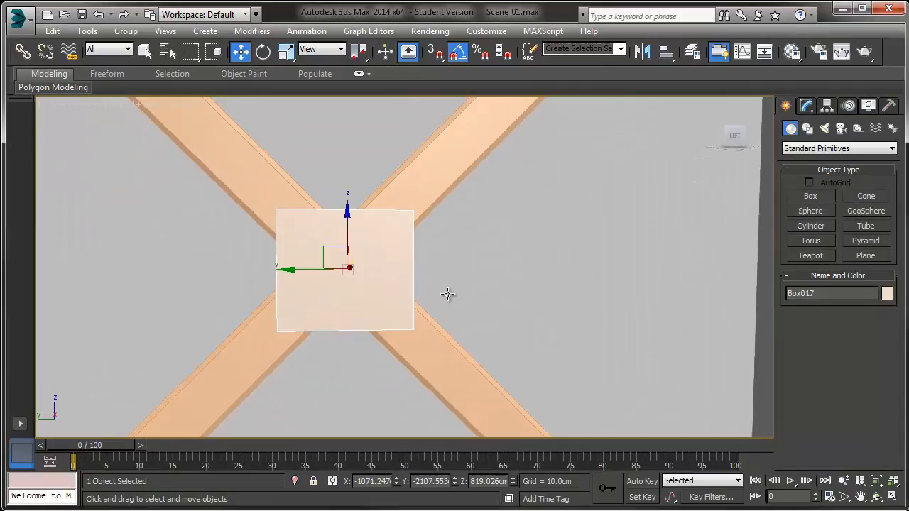
alt+middle_drag(356, 294, 386, 299)
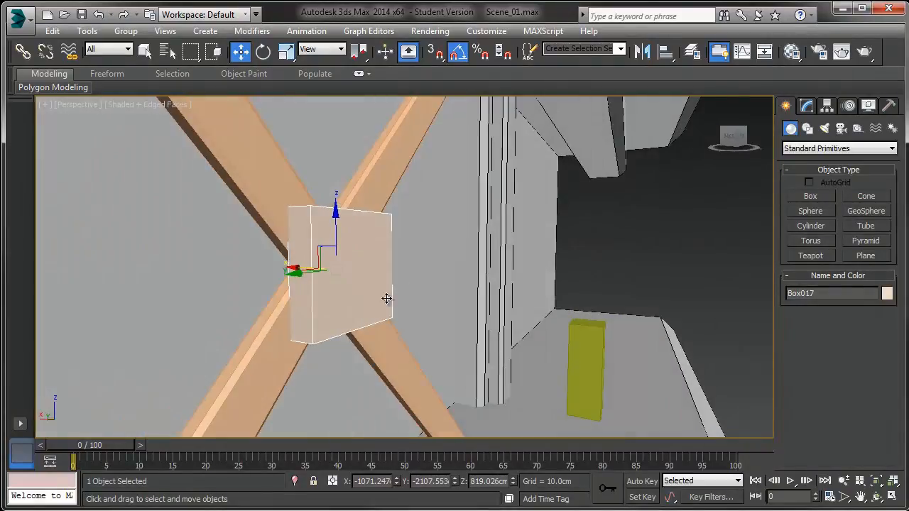
Step: Convert the plate box to an Editable Poly
right_click(387, 299)
mouse_move(435, 430)
click(526, 441)
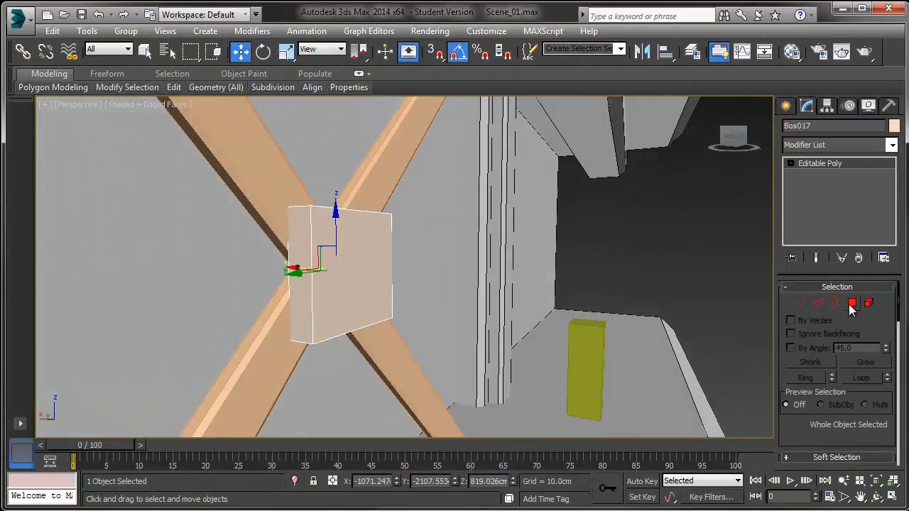
Step: Delete the two hidden polygons on the back of the plate
key(4)
alt+middle_drag(345, 286, 415, 290)
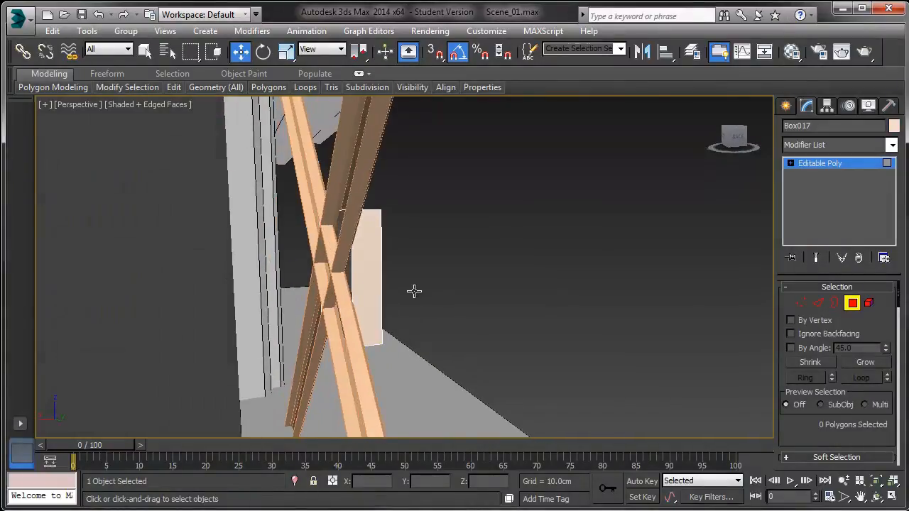
click(342, 273)
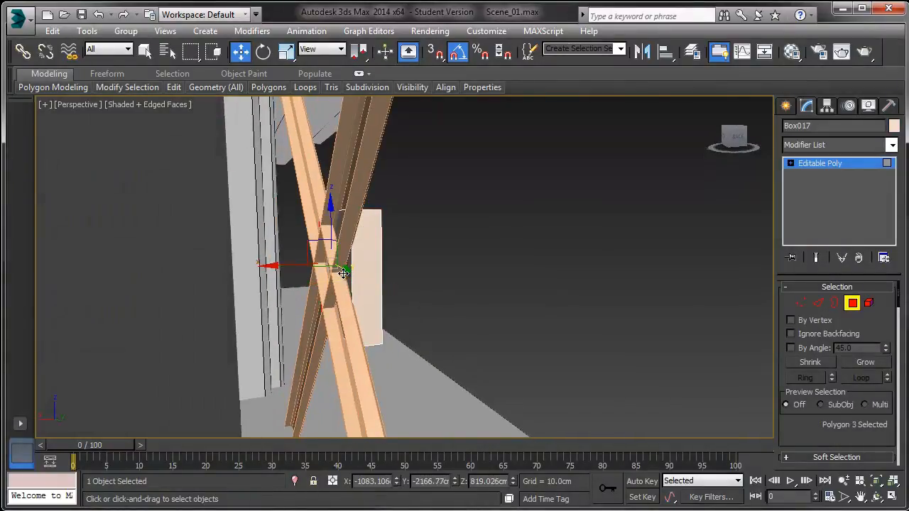
key(Delete)
scroll(345, 273, up, 2)
click(349, 273)
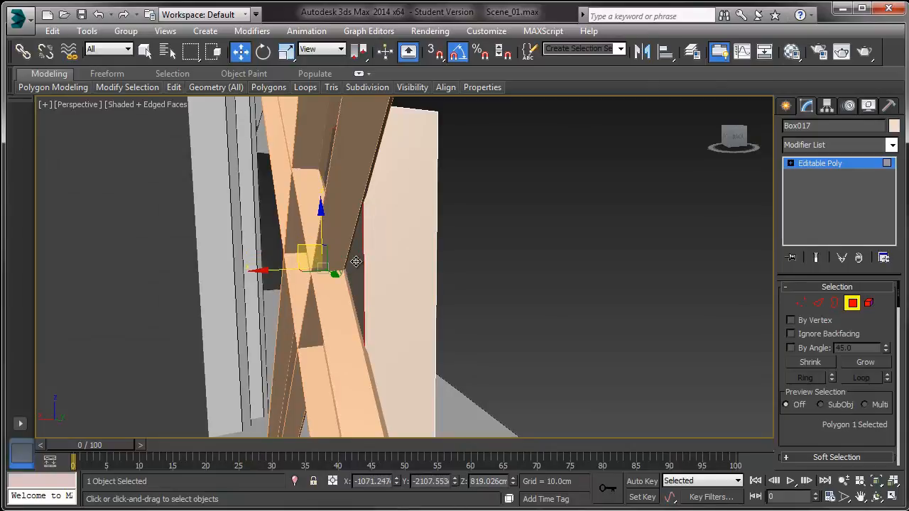
key(Delete)
Step: Select the four edges around the plate's front face and chamfer them by 8.719 cm
click(814, 303)
alt+middle_drag(533, 292, 346, 285)
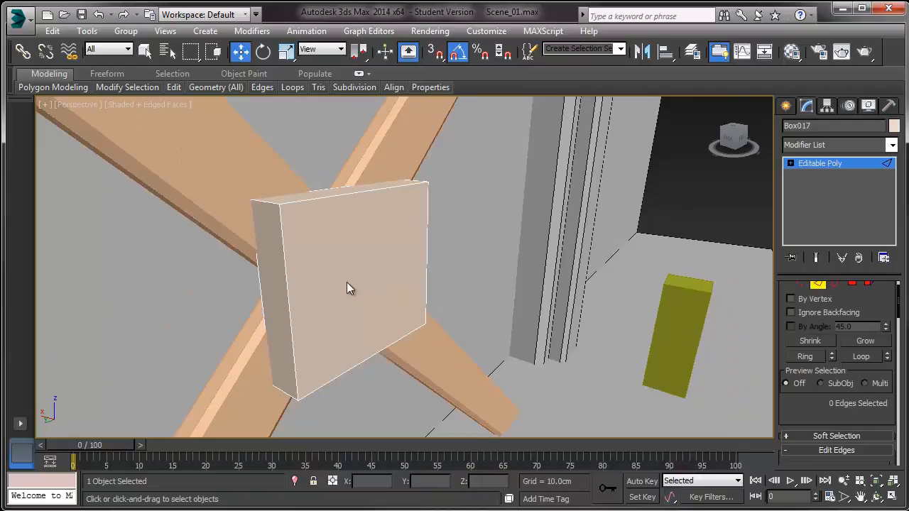
click(277, 246)
ctrl+click(299, 202)
ctrl+click(427, 224)
ctrl+click(362, 363)
scroll(800, 399, down, 4)
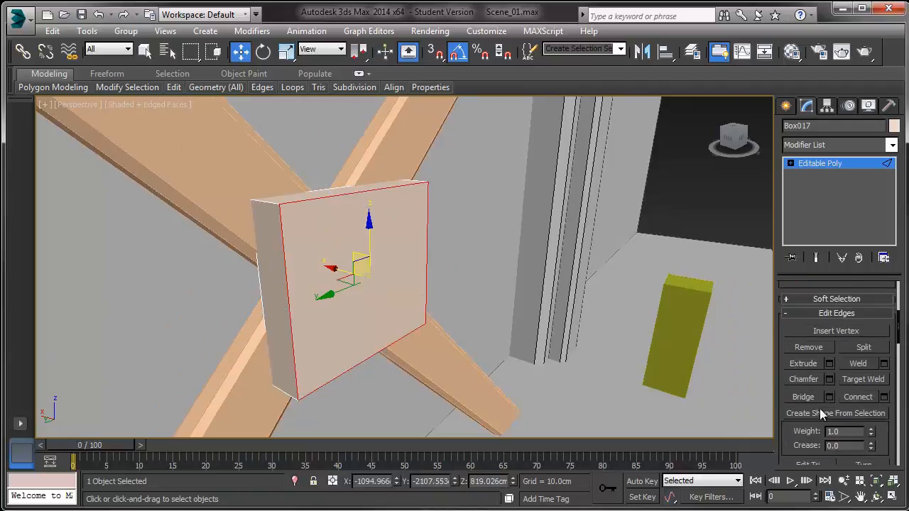
click(829, 380)
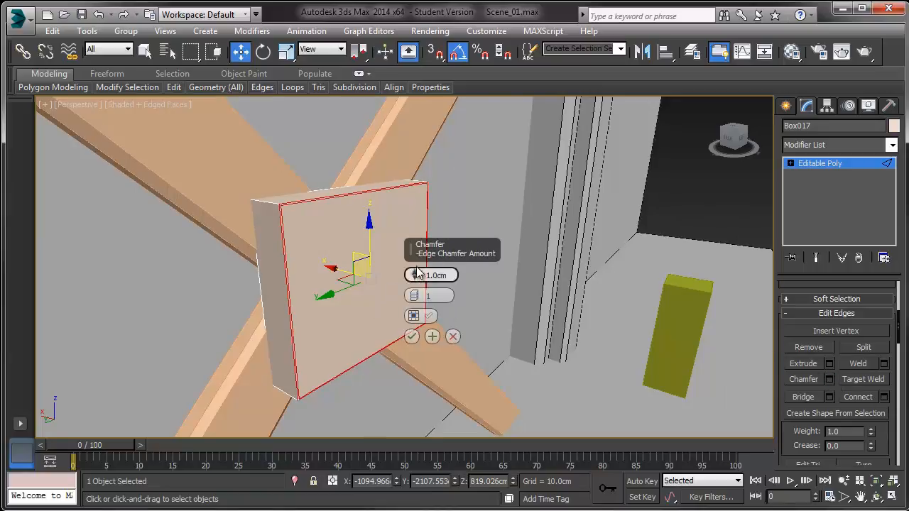
drag(417, 275, 419, 248)
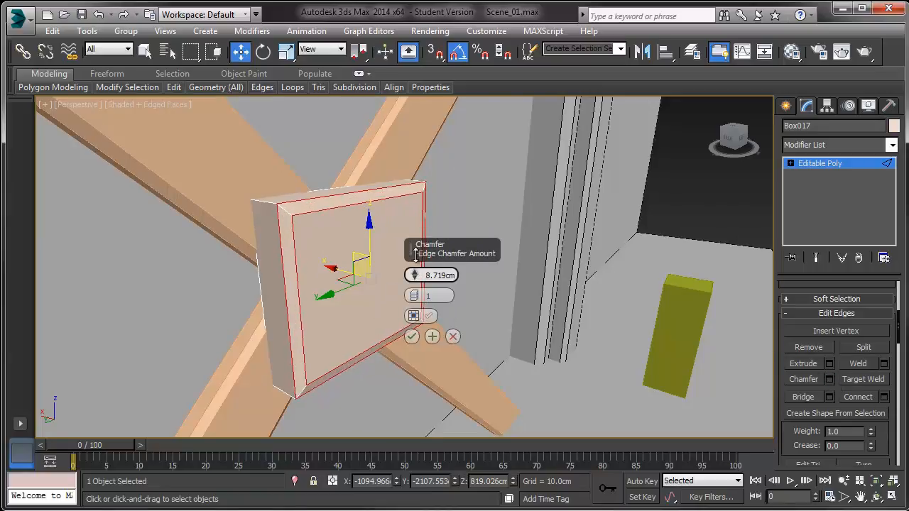
click(412, 335)
Step: Select the plate's four corner edges and chamfer them by 5.263 cm
alt+middle_drag(412, 334, 148, 281)
click(430, 205)
ctrl+click(79, 242)
ctrl+click(102, 214)
alt+middle_drag(359, 153, 193, 288)
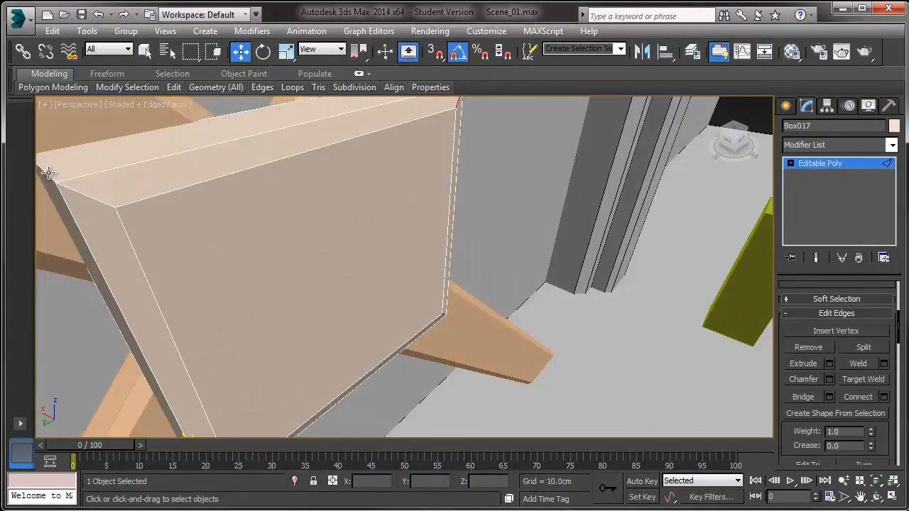
alt+middle_drag(47, 172, 181, 209)
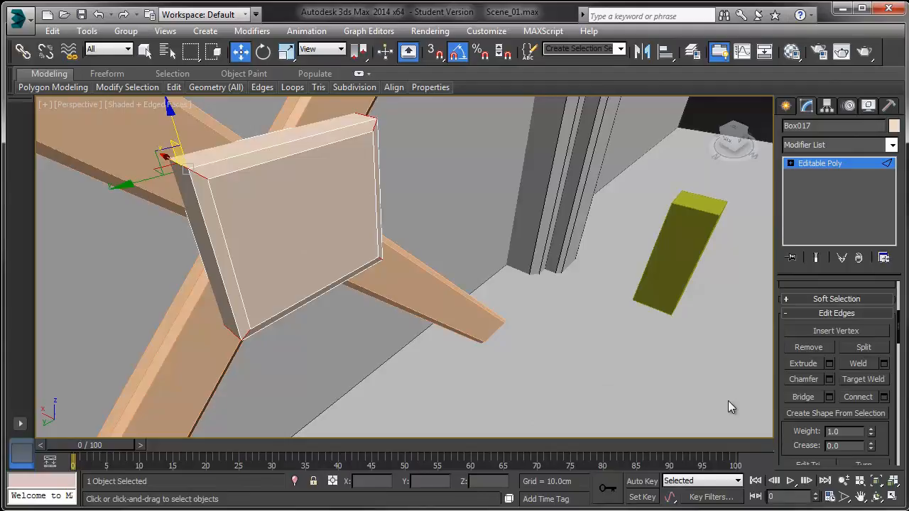
click(829, 380)
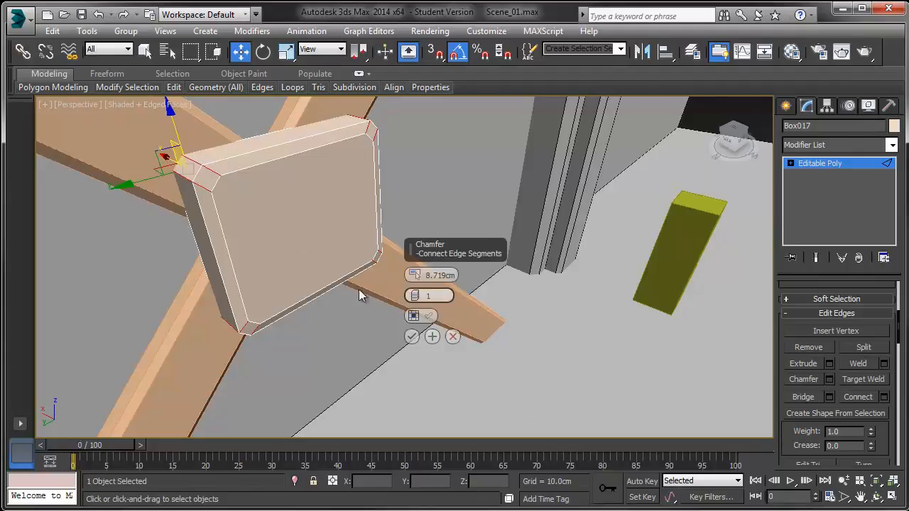
right_click(415, 277)
drag(416, 276, 415, 263)
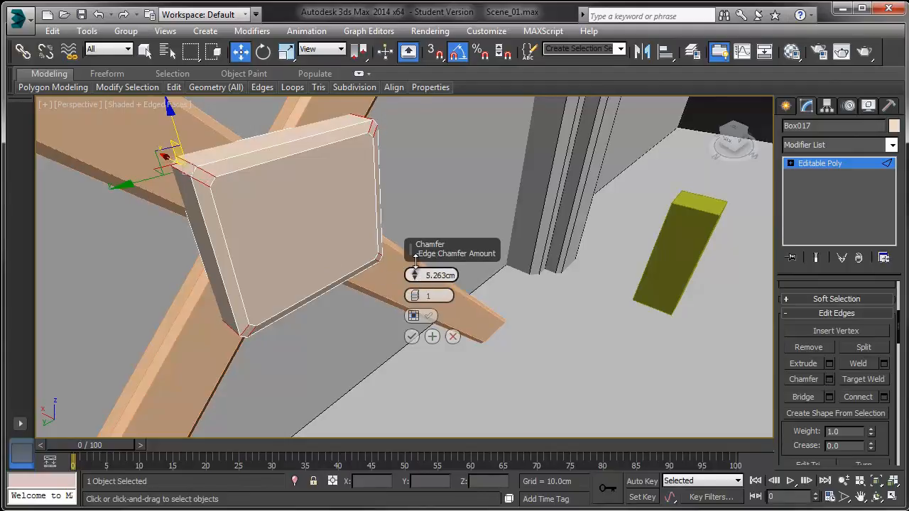
click(413, 338)
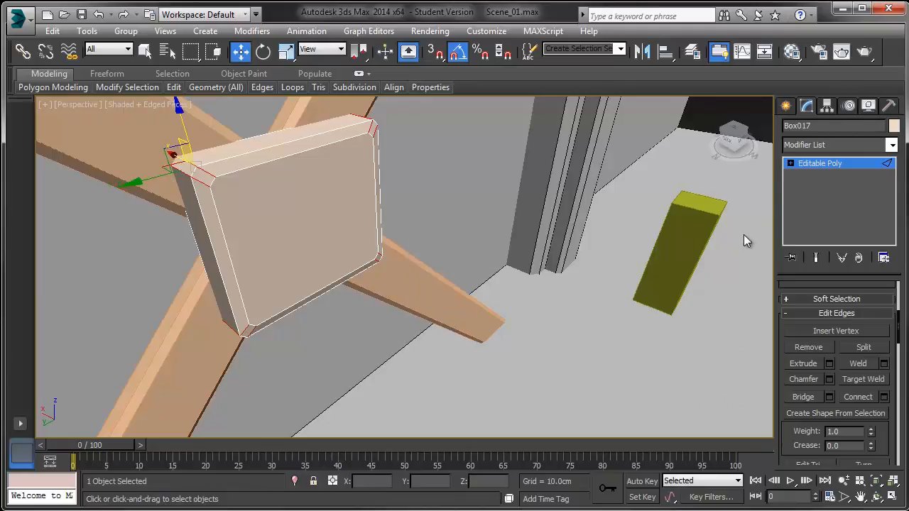
Step: Select the two top corner vertices of the plate's front face and connect them
click(791, 163)
click(814, 186)
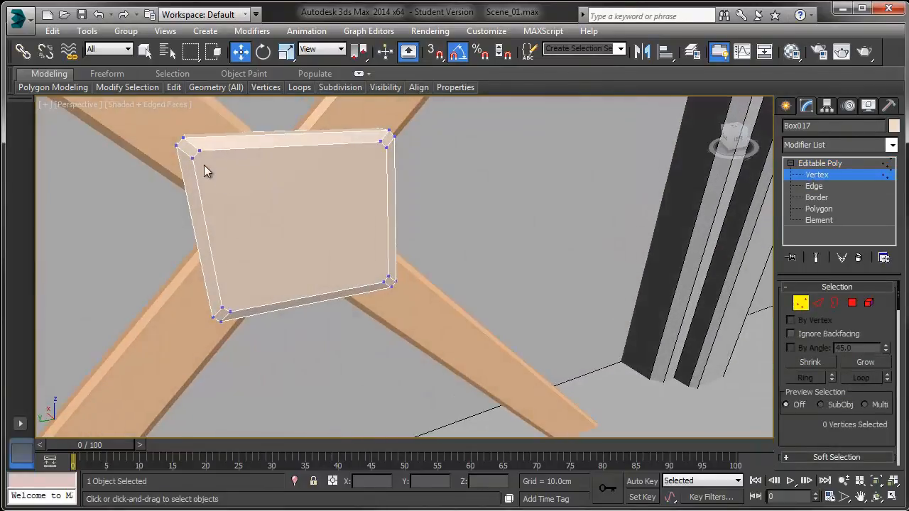
click(193, 156)
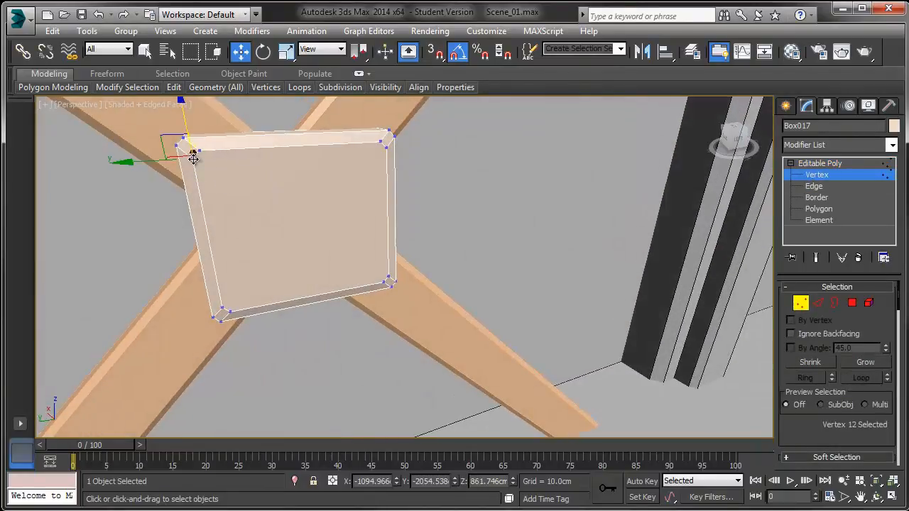
ctrl+click(384, 145)
alt+middle_drag(364, 212, 332, 190)
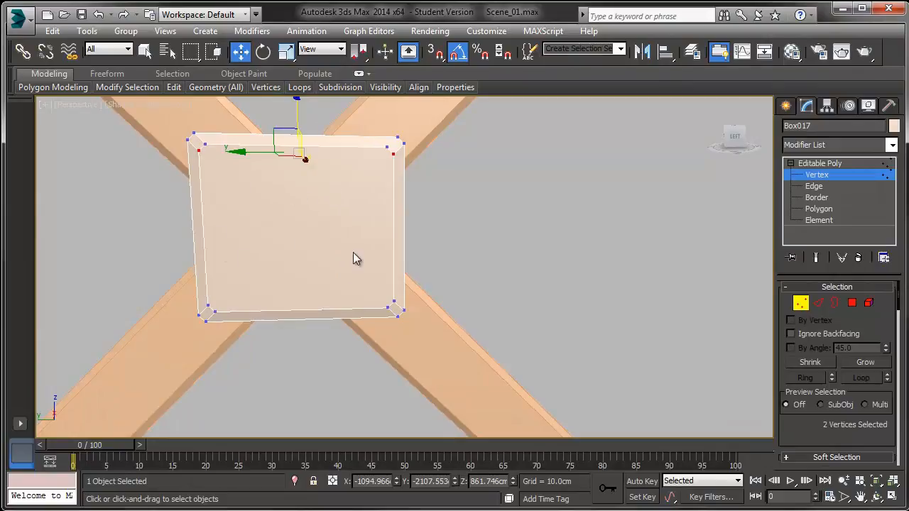
scroll(803, 406, down, 5)
click(837, 359)
alt+middle_drag(471, 242, 382, 248)
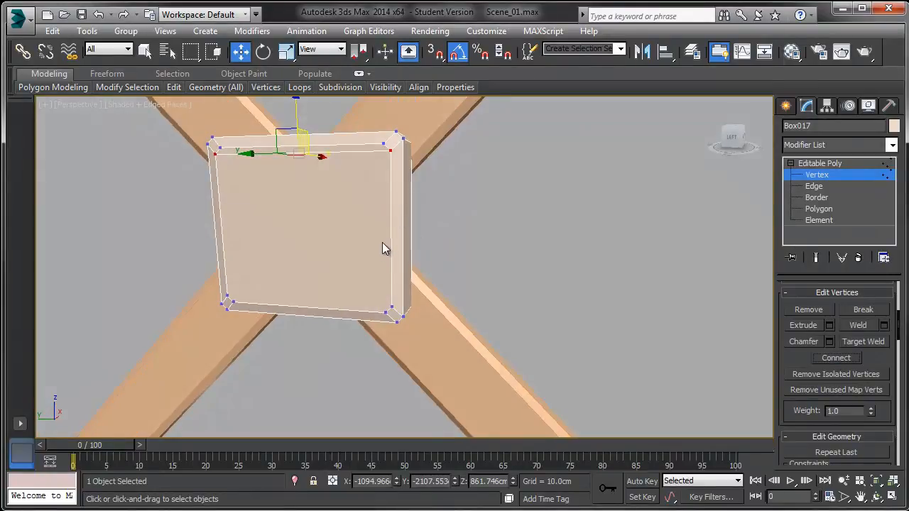
Step: Use By Numeric selection to check the plate for polygons with more or fewer than four sides
click(819, 210)
click(819, 210)
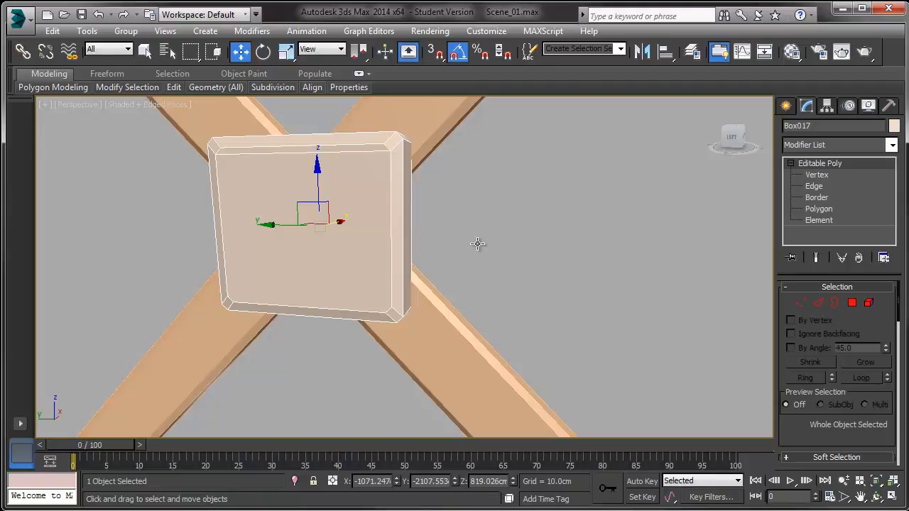
click(851, 303)
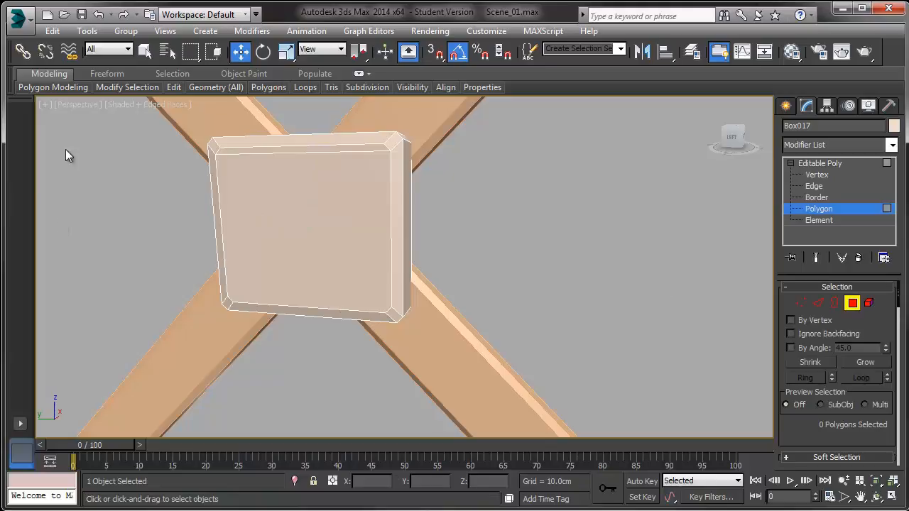
click(183, 75)
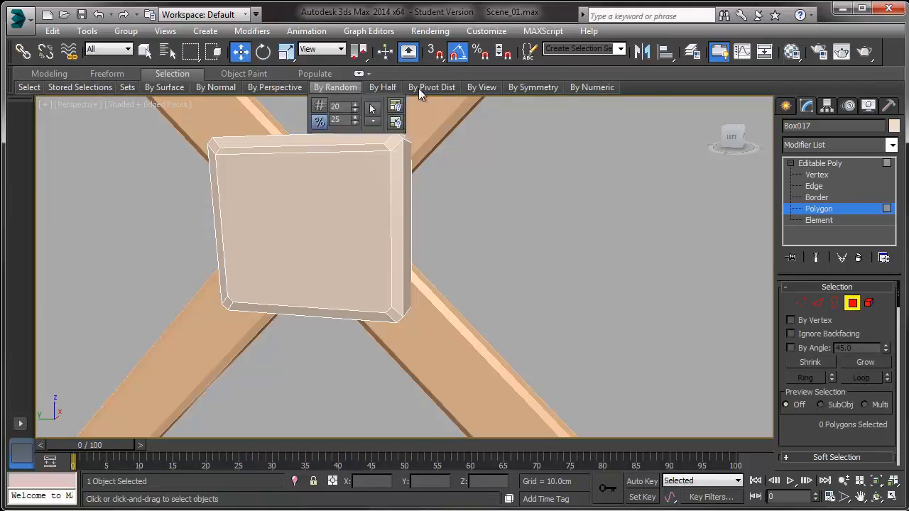
mouse_move(587, 92)
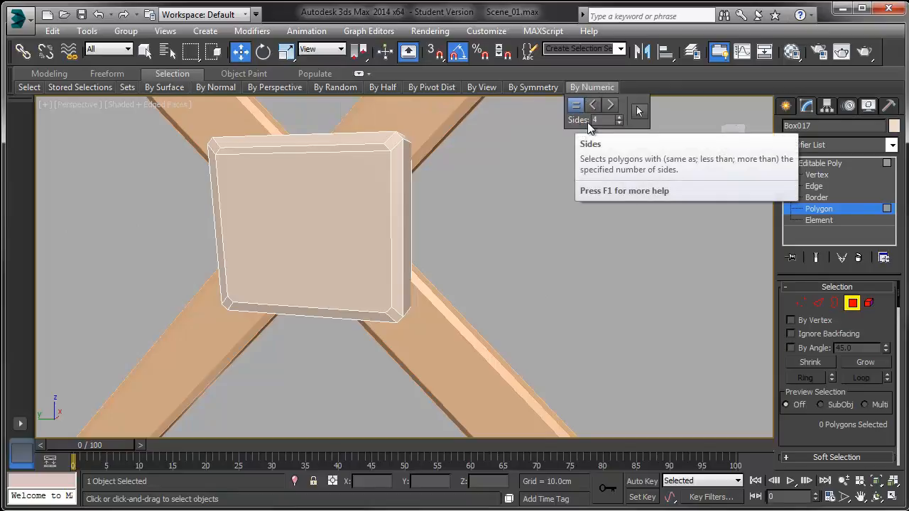
click(611, 107)
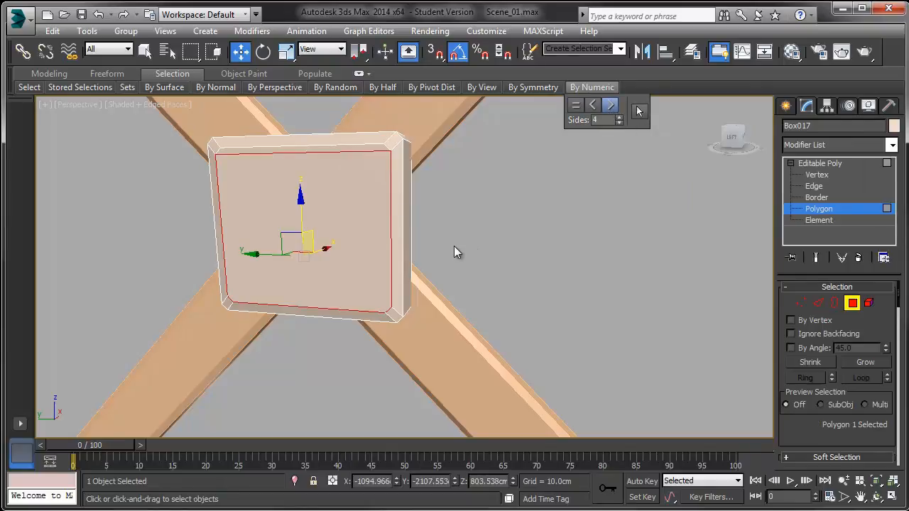
click(373, 239)
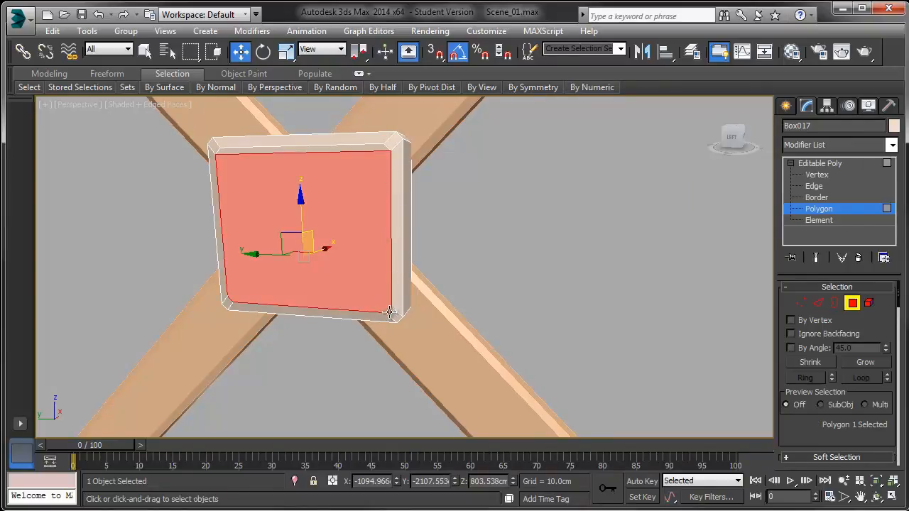
mouse_move(594, 86)
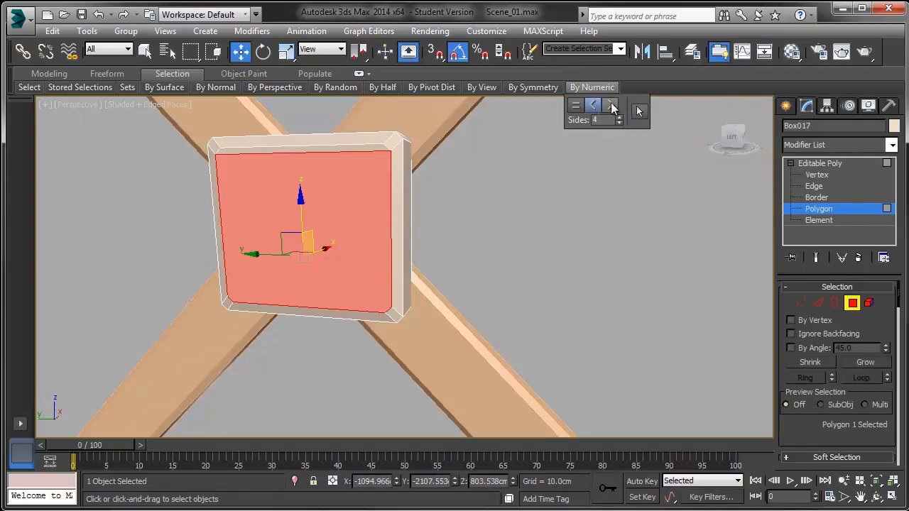
click(574, 105)
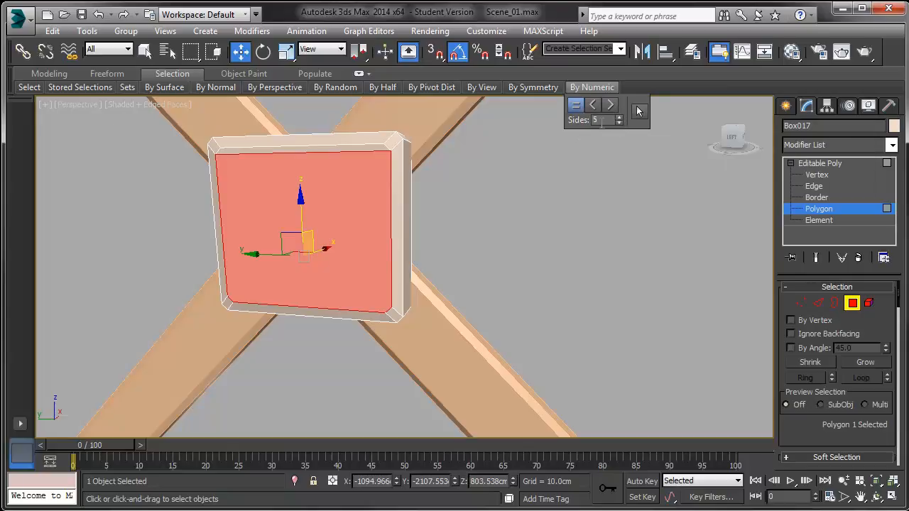
click(610, 105)
click(620, 122)
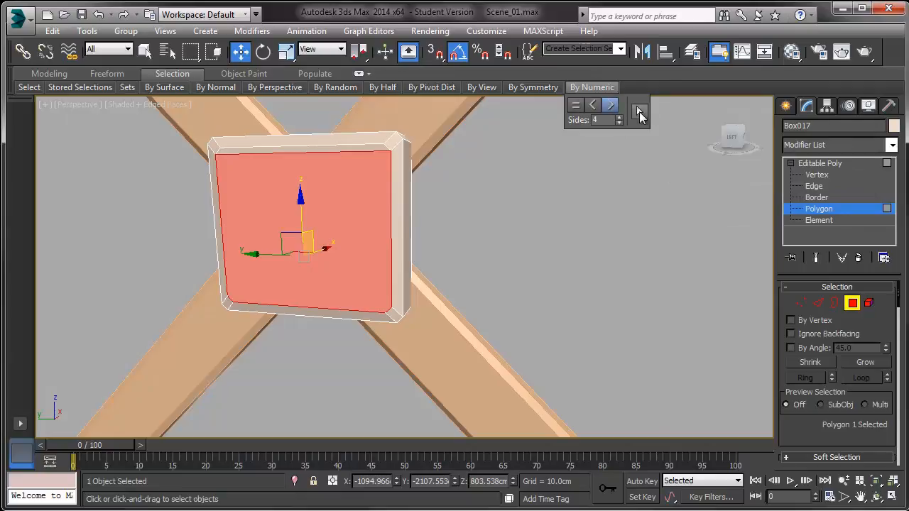
Step: Inspect the plate's bottom corner vertices and select polygons with more than four sides
click(801, 302)
click(392, 307)
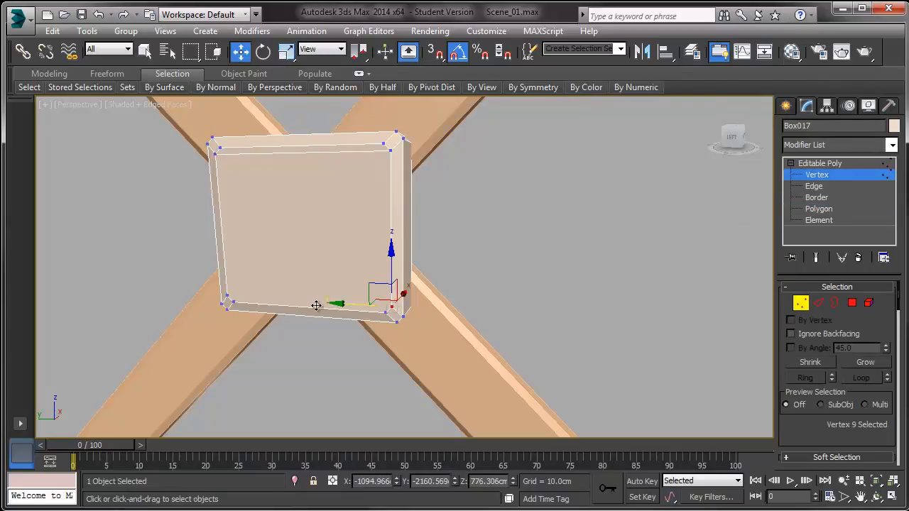
ctrl+click(227, 296)
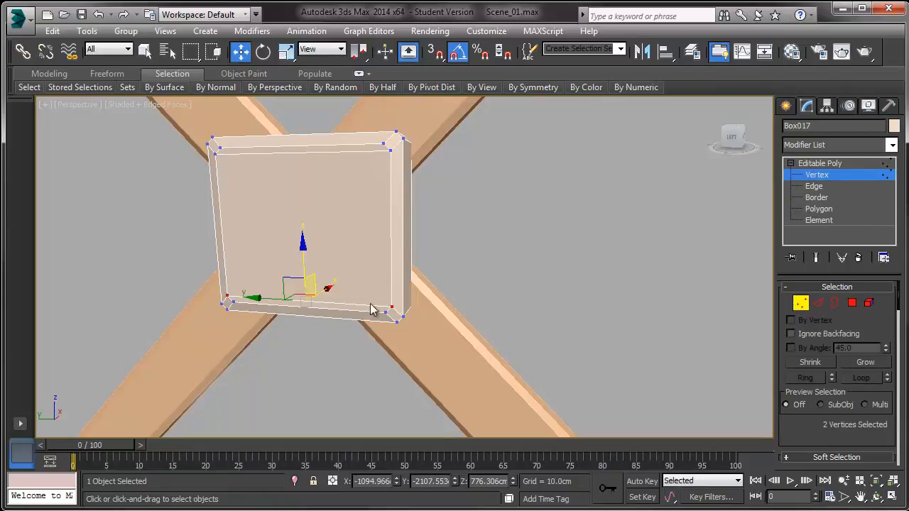
click(852, 303)
click(592, 87)
click(610, 105)
click(639, 111)
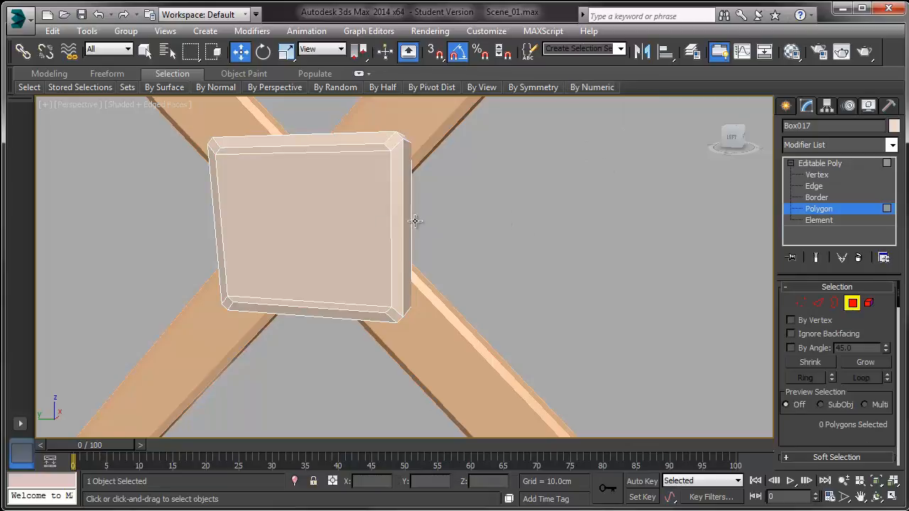
click(356, 224)
mouse_move(357, 223)
alt+middle_down()
mouse_move(349, 205)
mouse_move(369, 213)
alt+middle_up()
Step: Open the Material Editor and assign a material to the X braces
click(891, 162)
middle_drag(442, 260, 407, 238)
scroll(469, 227, down, 4)
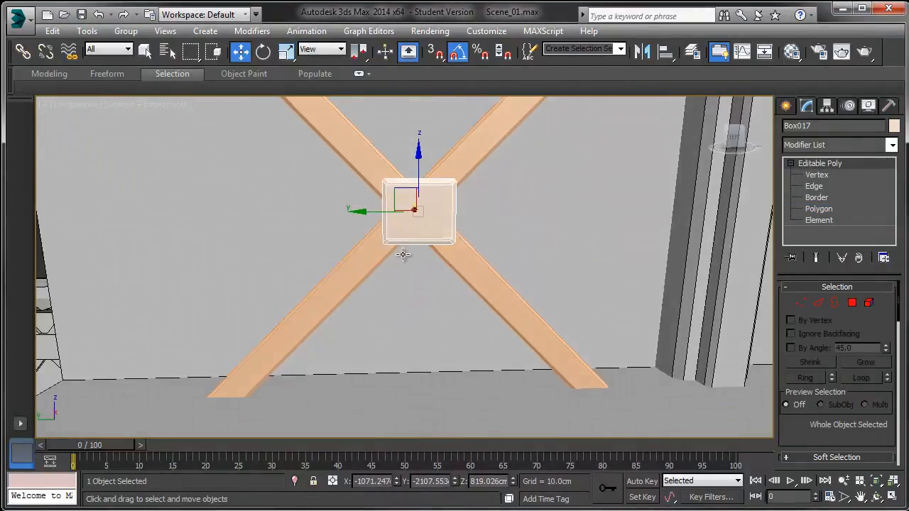
key(m)
drag(52, 167, 360, 160)
drag(61, 173, 359, 252)
click(240, 109)
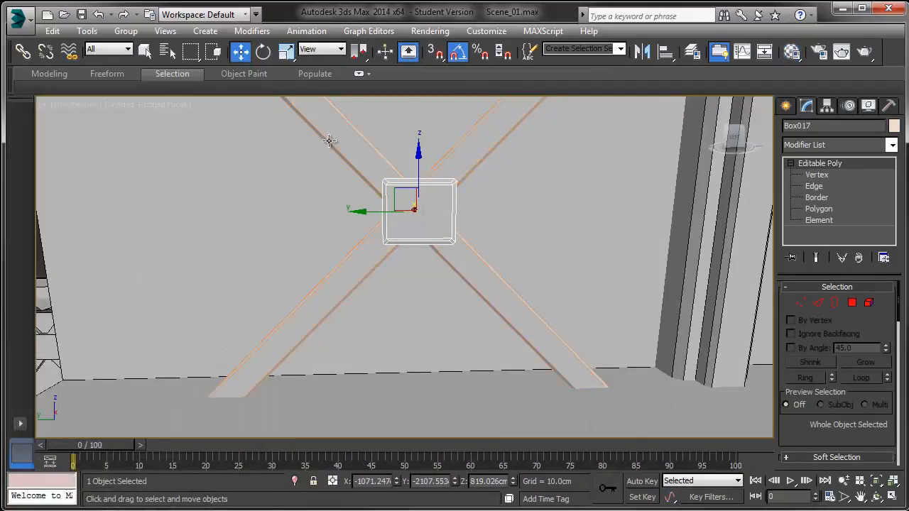
Step: Select the X braces and center plate and set their object color to black
click(365, 143)
click(361, 147)
ctrl+click(421, 208)
ctrl+click(469, 159)
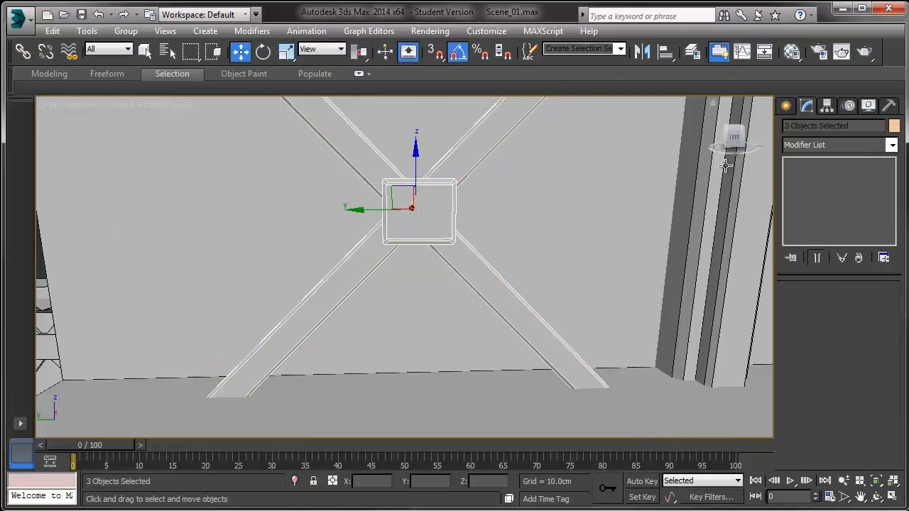
click(894, 126)
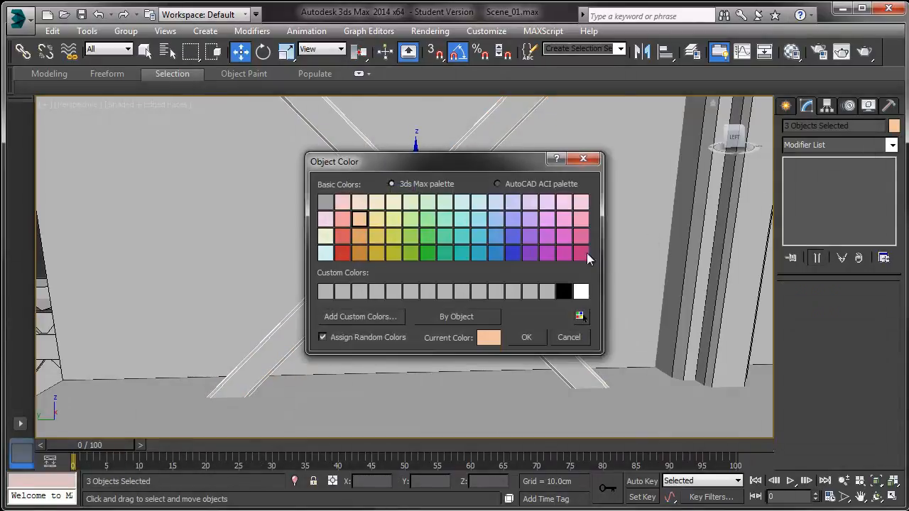
click(562, 292)
click(527, 338)
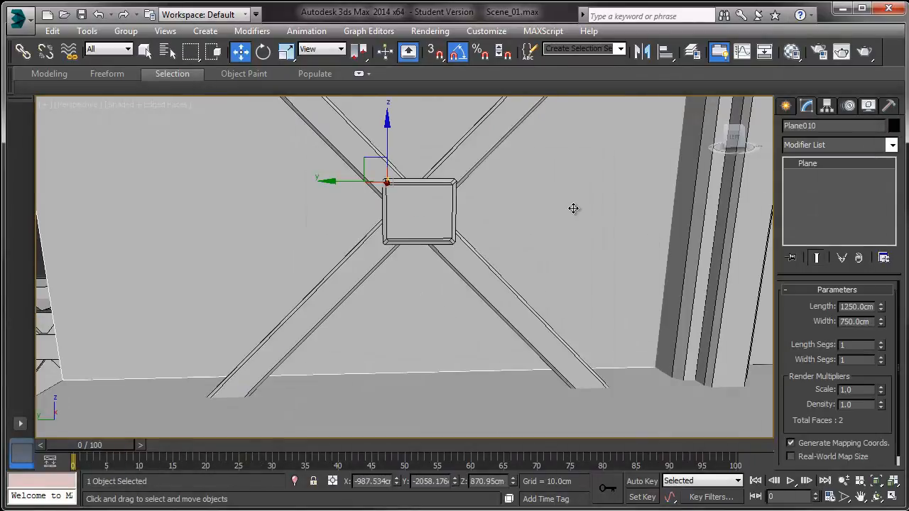
Step: Select the two long edges running along the lower end of one X brace leg
scroll(517, 210, down, 3)
alt+middle_drag(517, 210, 474, 218)
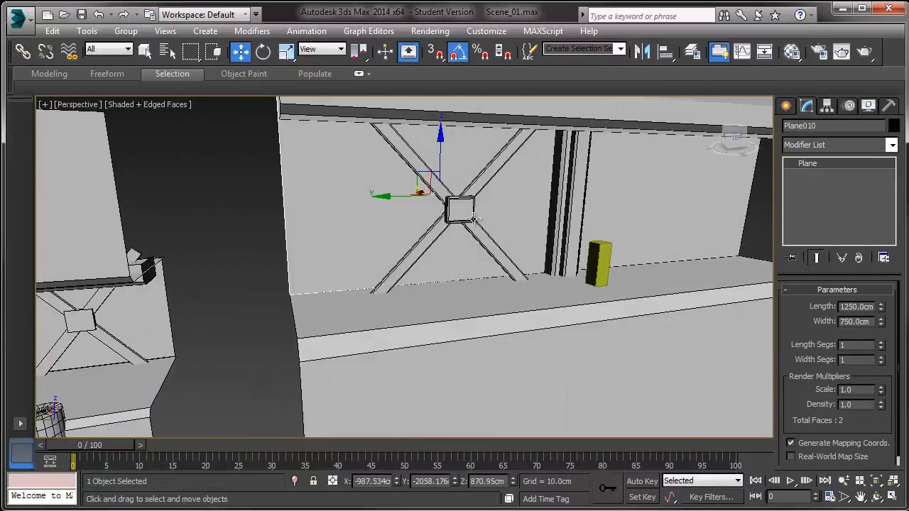
click(386, 284)
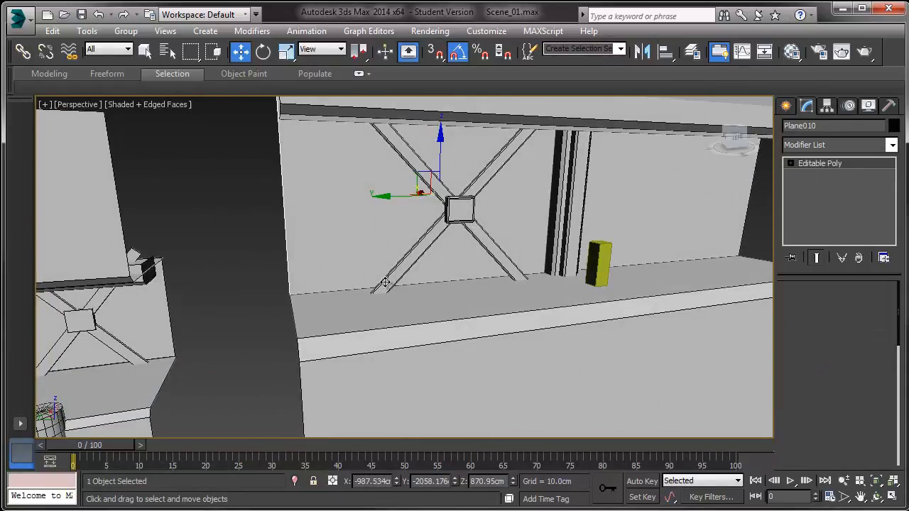
key(z)
alt+middle_drag(386, 284, 398, 243)
scroll(374, 260, down, 3)
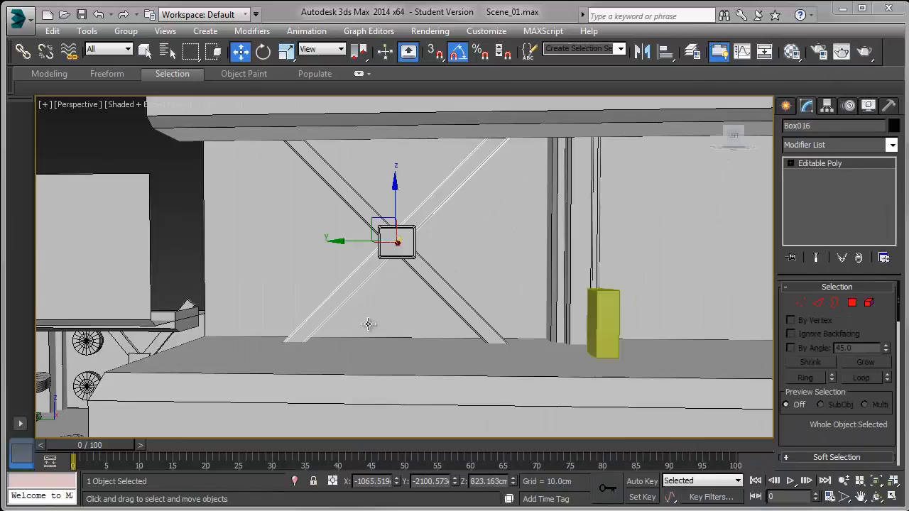
key(z)
alt+middle_drag(305, 308, 314, 412)
middle_drag(314, 412, 357, 298)
scroll(357, 299, up, 3)
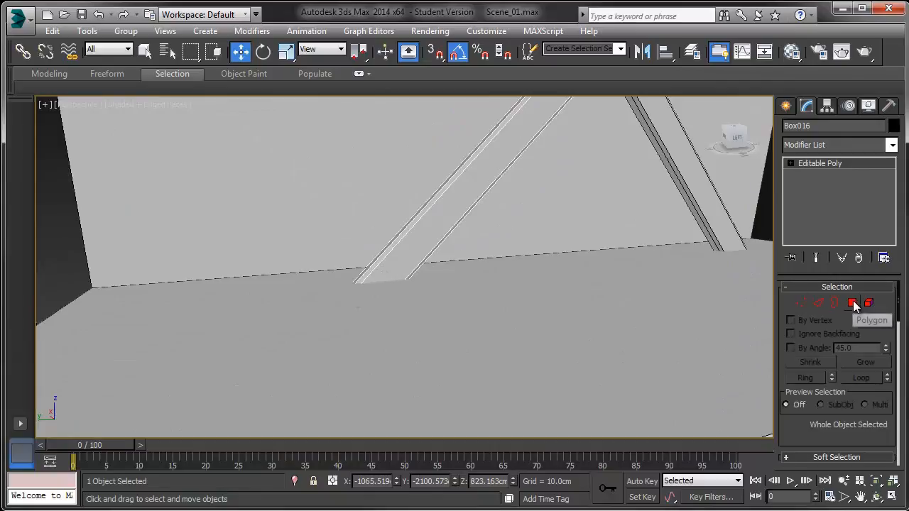
click(818, 304)
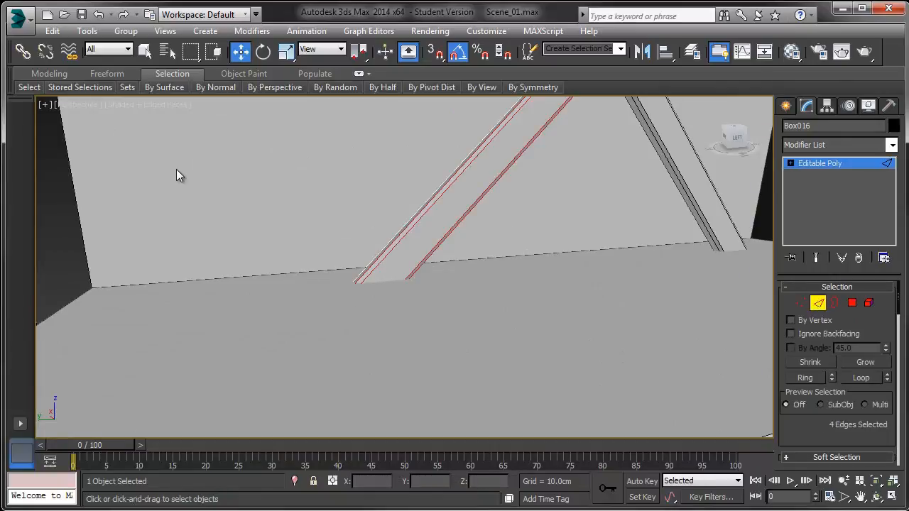
middle_drag(234, 212, 218, 248)
ctrl+click(433, 198)
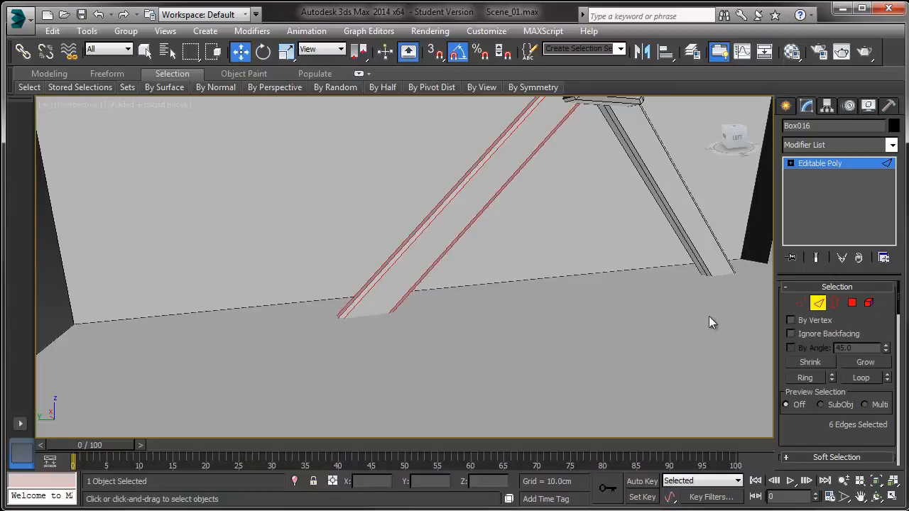
Step: Connect the selected edges with 2 segments and a pinch of 78 near the leg's foot
drag(803, 433, 802, 251)
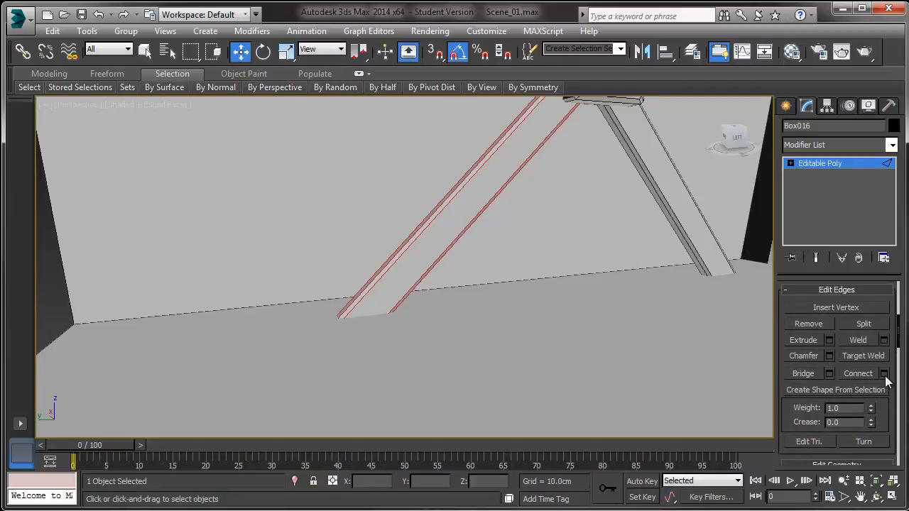
click(885, 376)
middle_drag(361, 227, 207, 351)
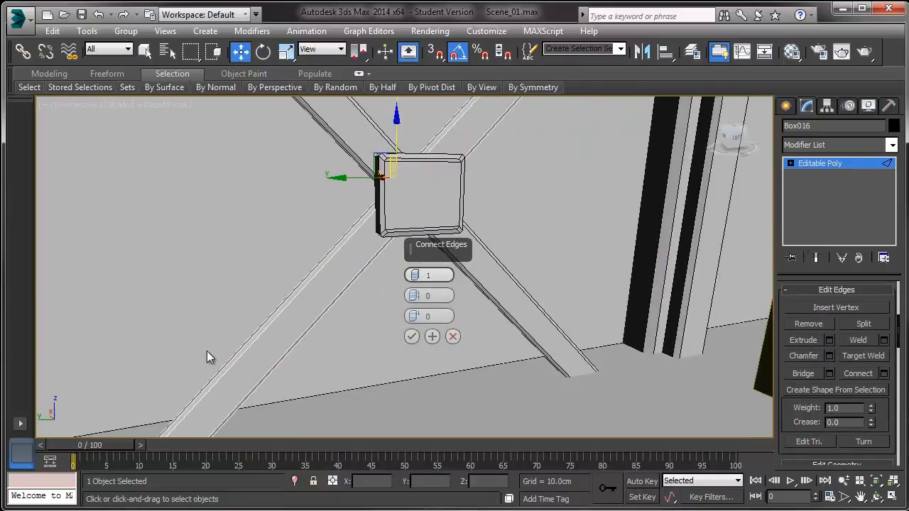
click(415, 272)
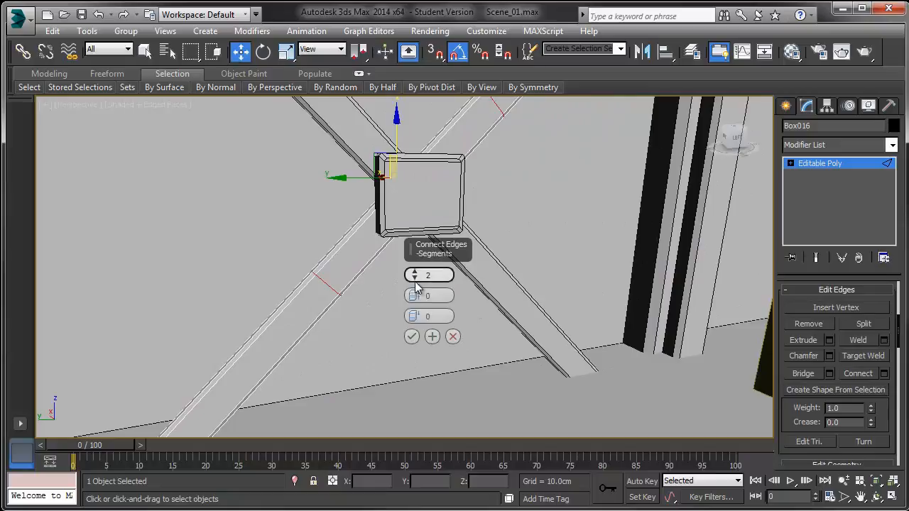
drag(415, 296, 424, 62)
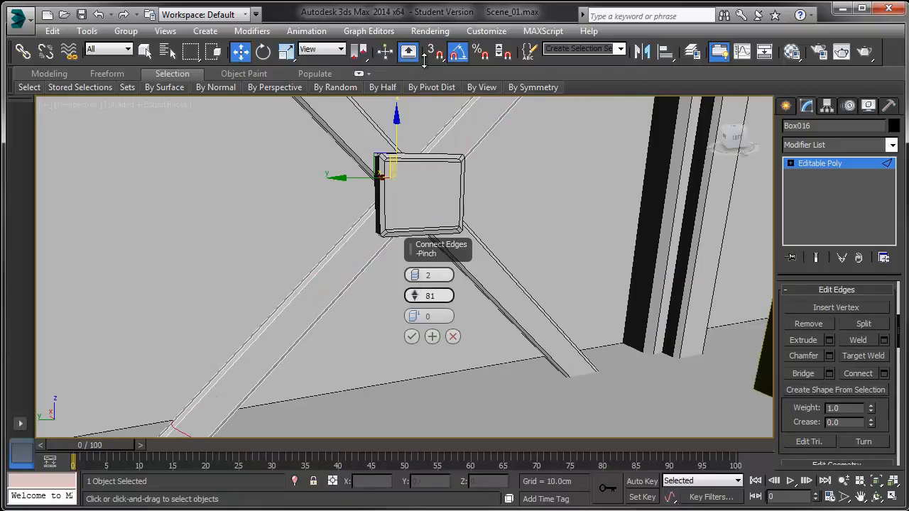
middle_drag(357, 298, 363, 204)
drag(409, 301, 409, 306)
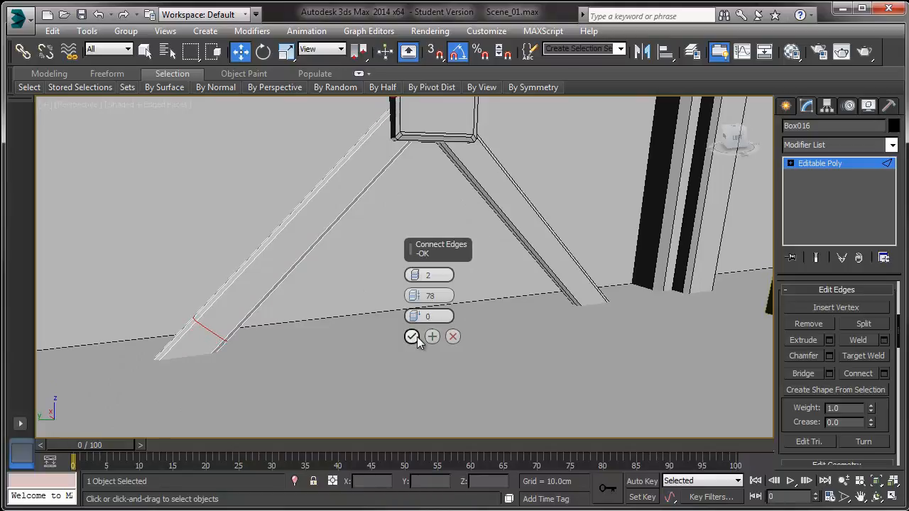
click(412, 337)
Step: Select the polygons at the end of the brace leg and extrude them outward
click(791, 163)
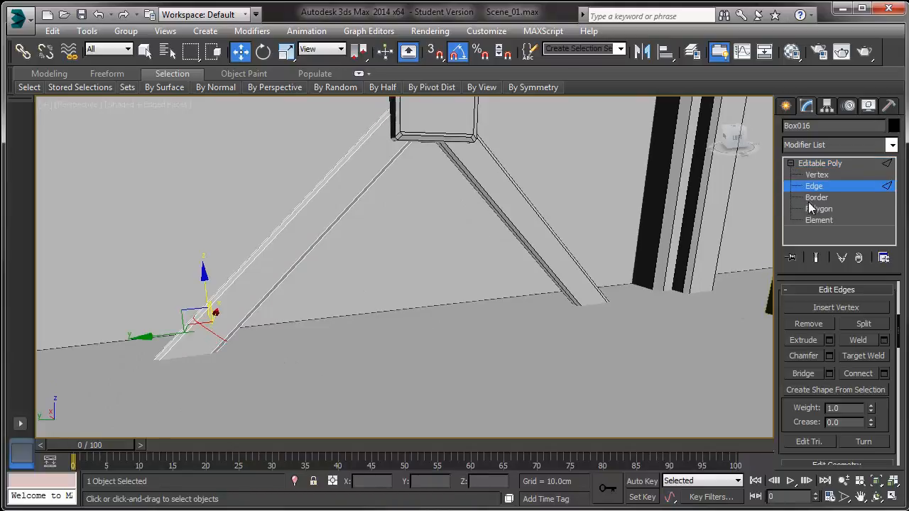
click(817, 209)
click(201, 341)
shift+click(178, 337)
scroll(797, 398, down, 5)
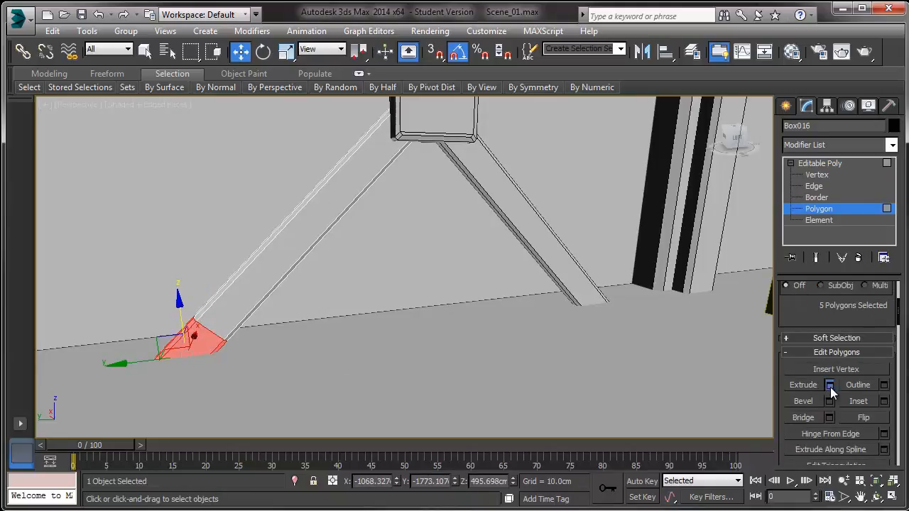
click(829, 385)
click(416, 275)
click(447, 298)
mouse_move(417, 296)
mouse_down()
mouse_move(424, 193)
mouse_move(424, 295)
mouse_up()
click(412, 316)
alt+middle_drag(402, 314, 345, 340)
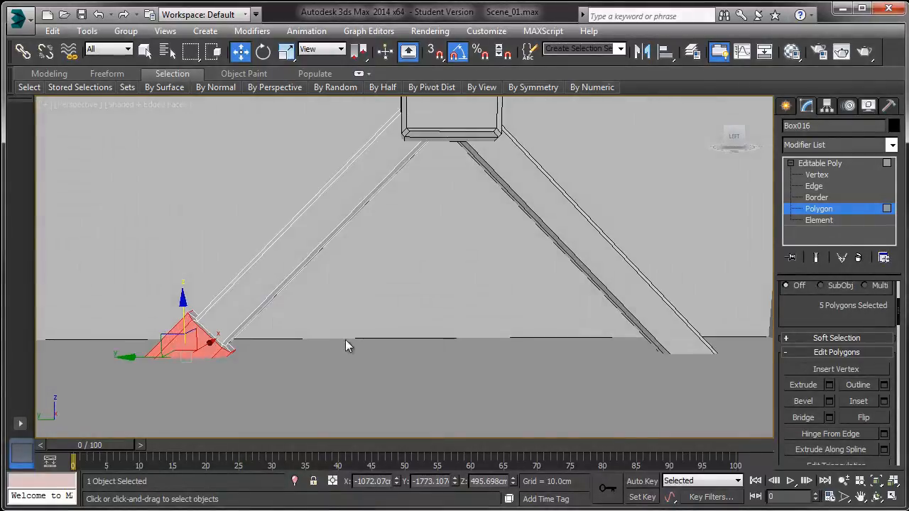
Step: Extrude the foot's selected polygons again by 48.245 cm
click(344, 342)
middle_drag(332, 296, 128, 413)
middle_drag(351, 192, 247, 410)
click(418, 166)
scroll(419, 164, up, 4)
alt+middle_drag(419, 164, 400, 178)
scroll(400, 178, down, 1)
shift+click(422, 306)
click(830, 384)
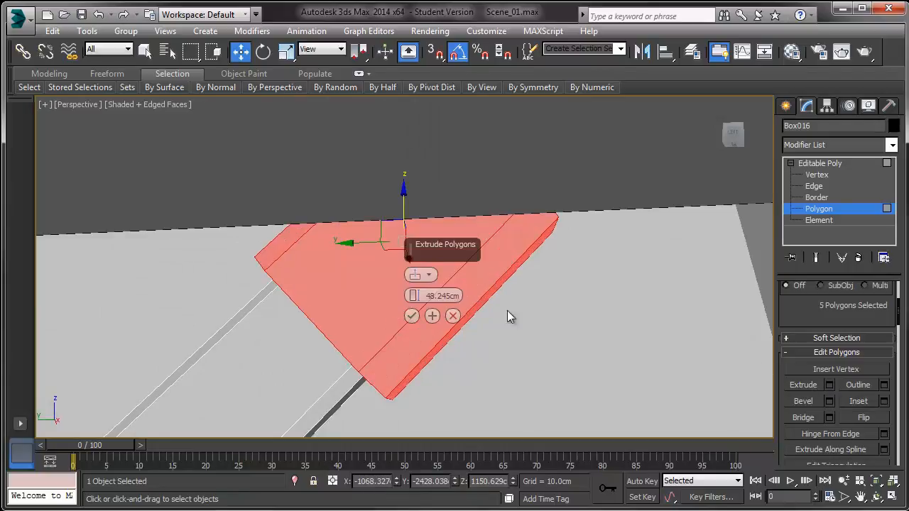
click(412, 316)
Step: Exit sub-object mode and delete the other, unmodified brace of the X
click(502, 333)
scroll(486, 282, down, 1)
alt+middle_drag(486, 282, 494, 219)
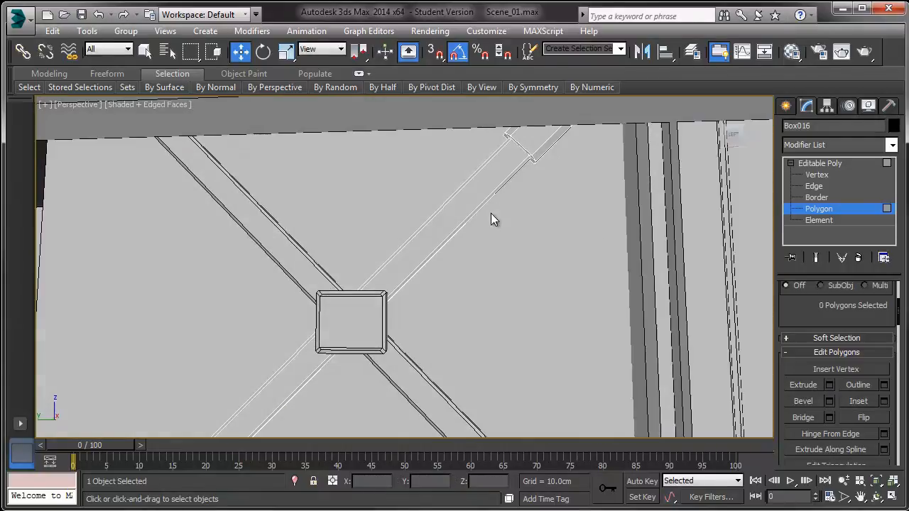
click(887, 165)
scroll(426, 245, down, 2)
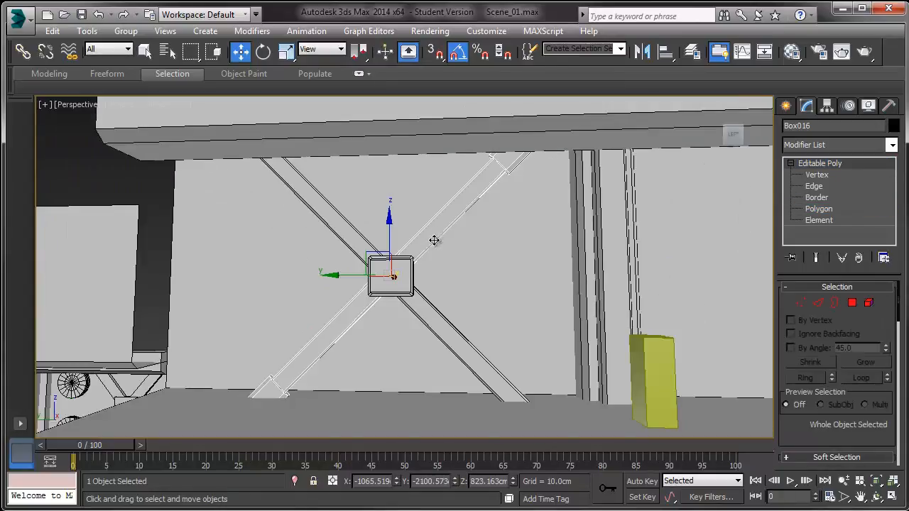
click(342, 228)
key(Delete)
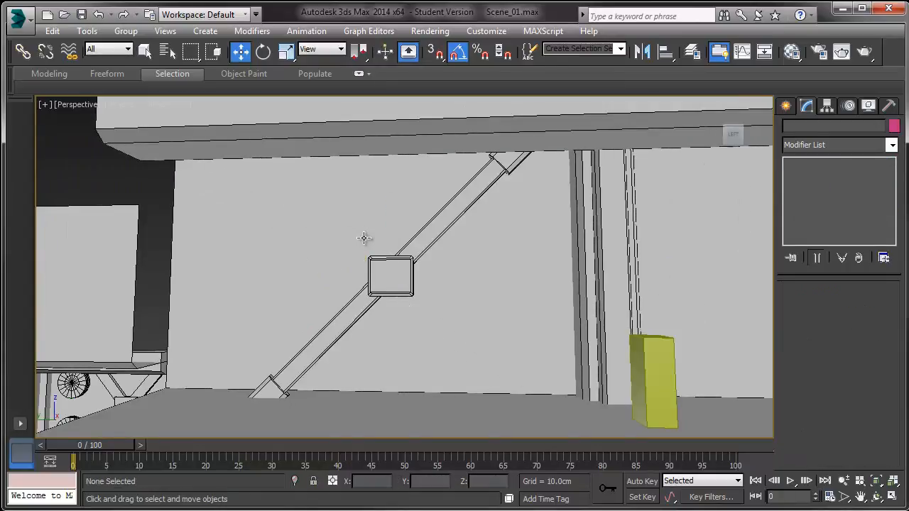
Step: Rotate a copy of the modified brace to rebuild the X shape
click(411, 259)
key(e)
drag(422, 230, 449, 300)
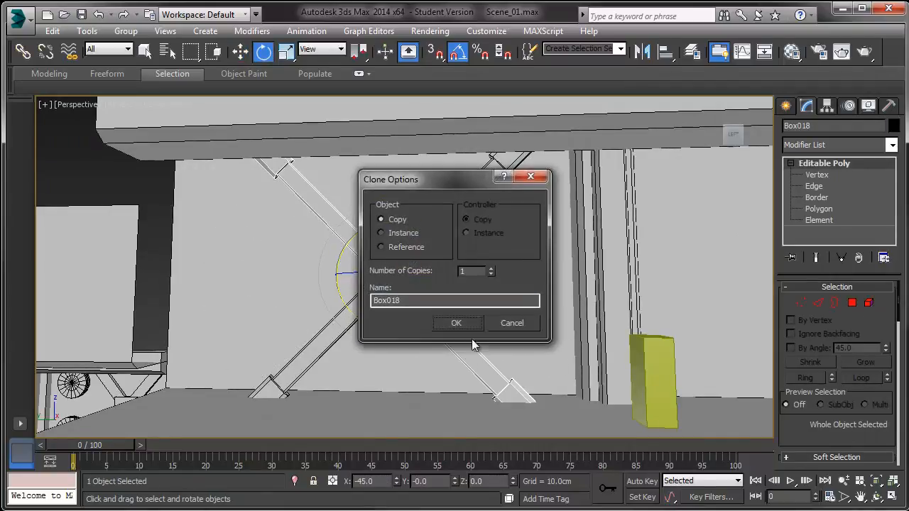
click(457, 321)
alt+middle_drag(386, 322, 390, 315)
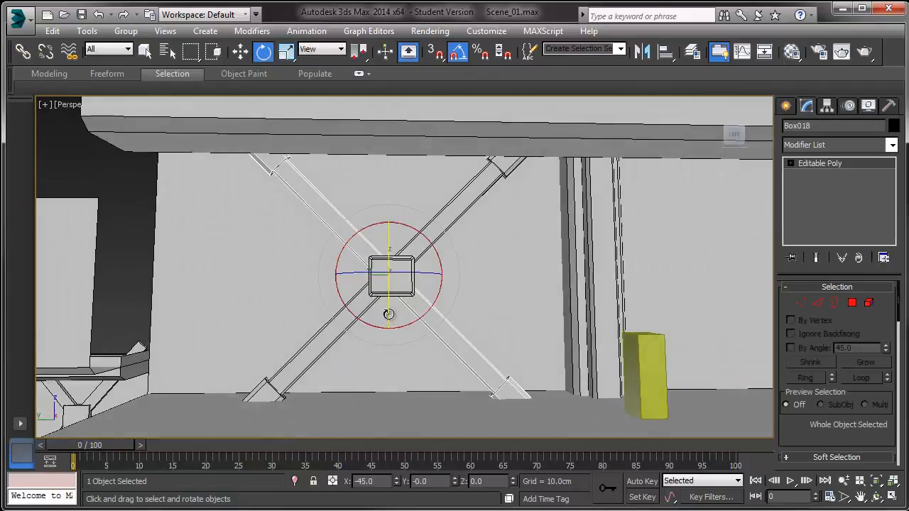
Step: Select both braces and the center plate and move a copy into the neighbouring bay
ctrl+click(405, 279)
ctrl+click(330, 348)
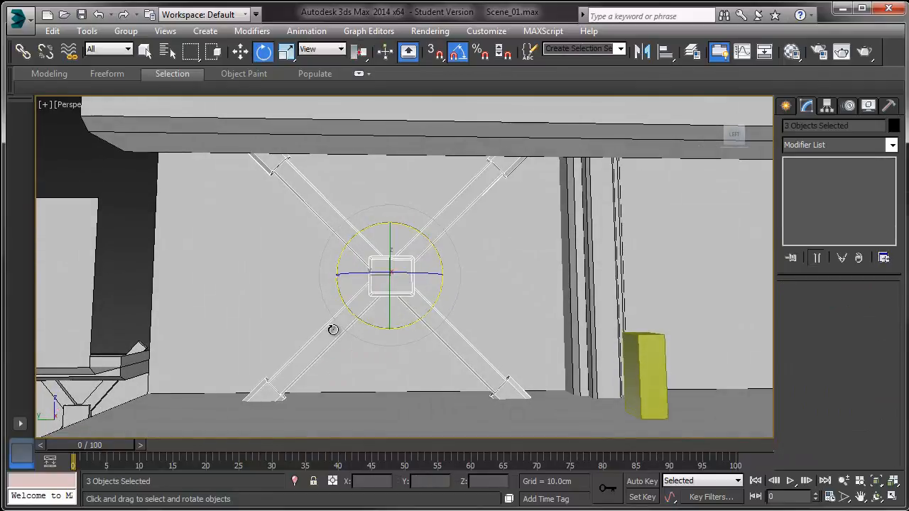
key(w)
scroll(222, 287, down, 5)
mouse_move(214, 292)
shift+mouse_down()
mouse_move(417, 297)
mouse_move(408, 298)
shift+mouse_up()
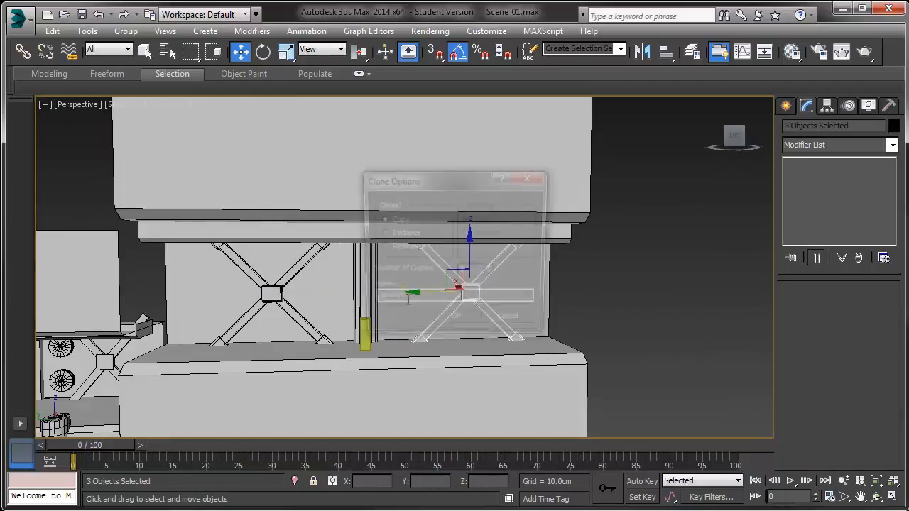
click(459, 323)
mouse_move(459, 324)
alt+middle_down()
mouse_move(449, 284)
mouse_move(431, 289)
mouse_move(498, 298)
alt+middle_up()
key(ctrl+d)
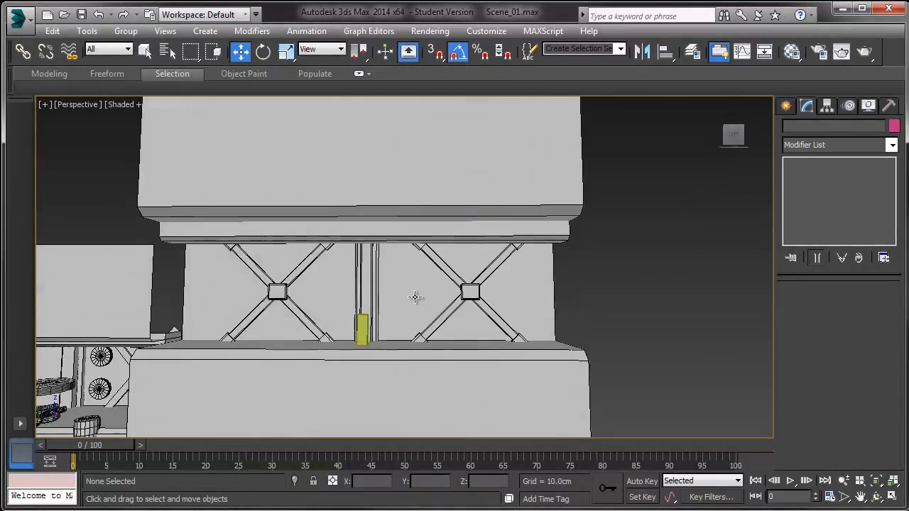
Step: Inspect the duplicated X braces from the Left and Perspective views
key(l)
scroll(305, 291, down, 8)
middle_drag(335, 289, 421, 282)
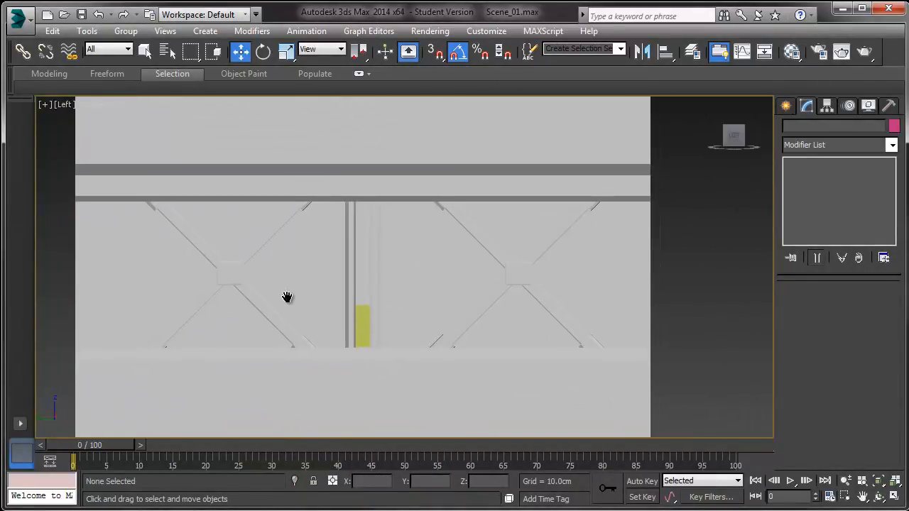
scroll(287, 299, up, 2)
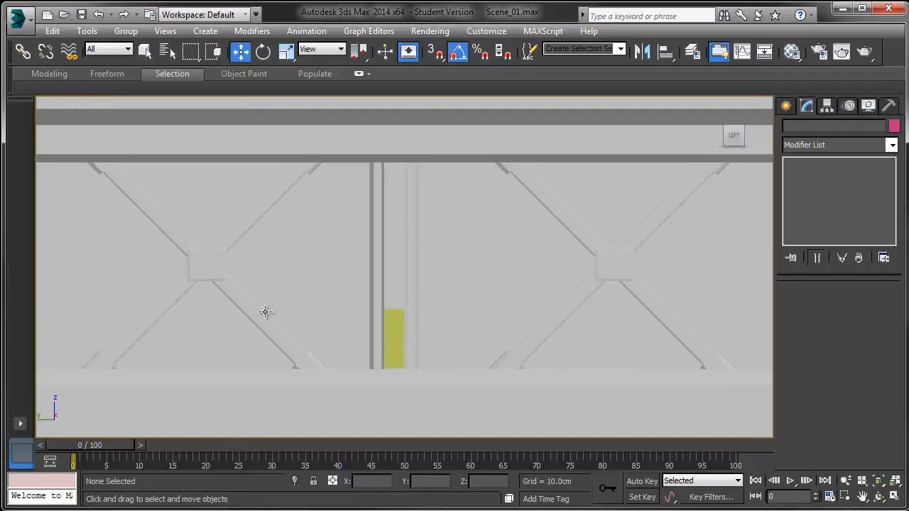
scroll(249, 299, up, 3)
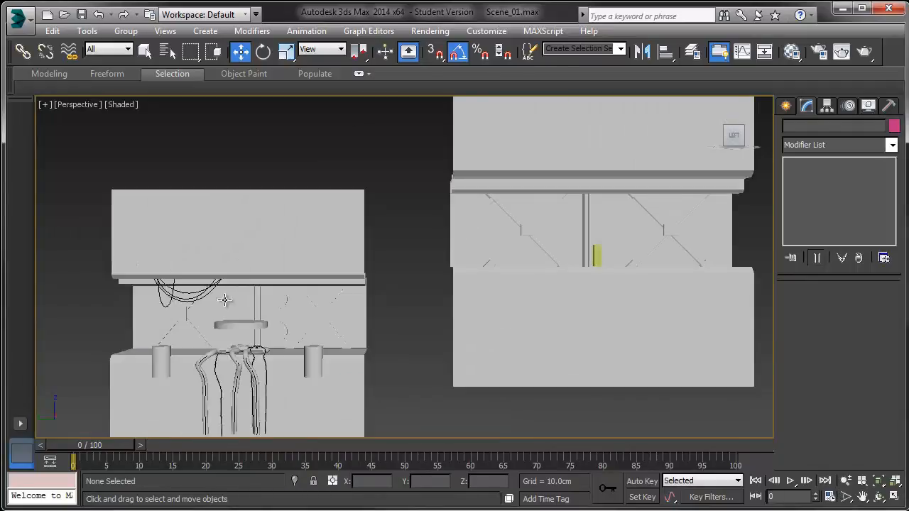
click(547, 284)
scroll(325, 289, up, 6)
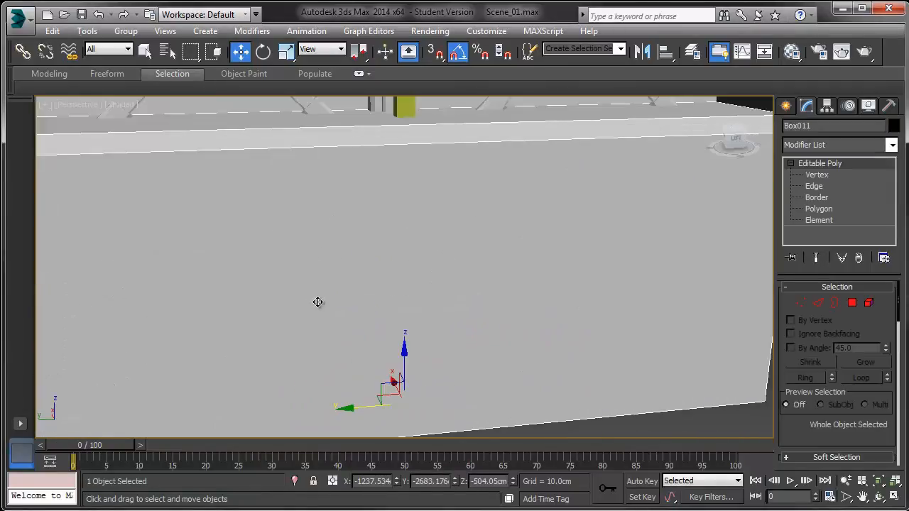
middle_drag(330, 268, 402, 385)
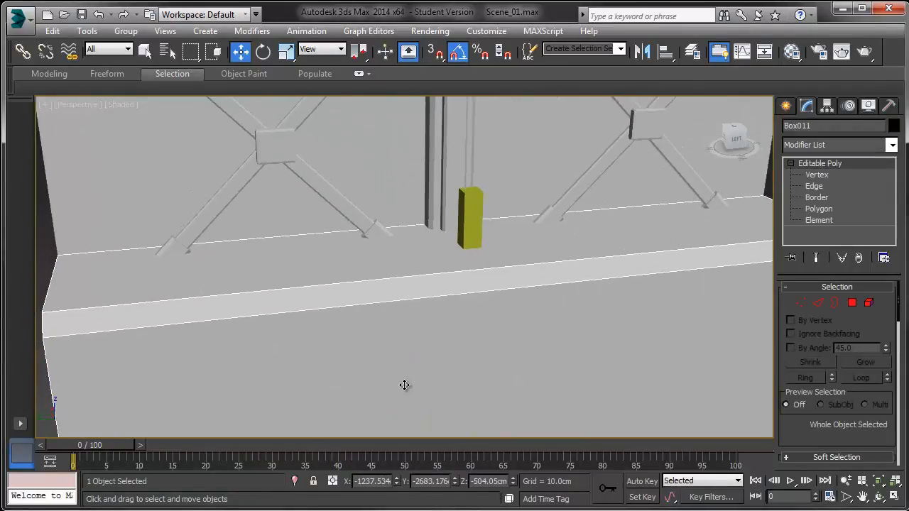